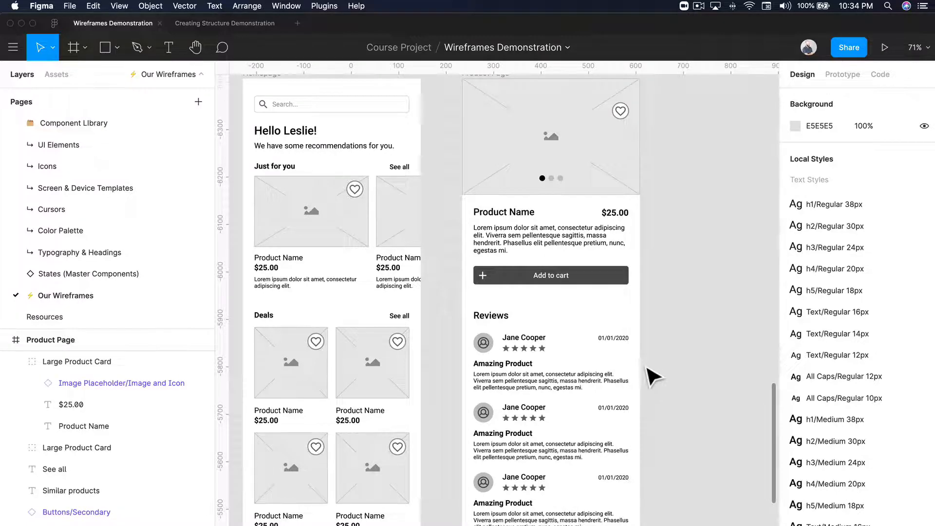
# - Review the Homepage and Product Page wireframes, including the reviews, similar products and bottom navigation sections
pyautogui.scroll(-5, 652, 370)
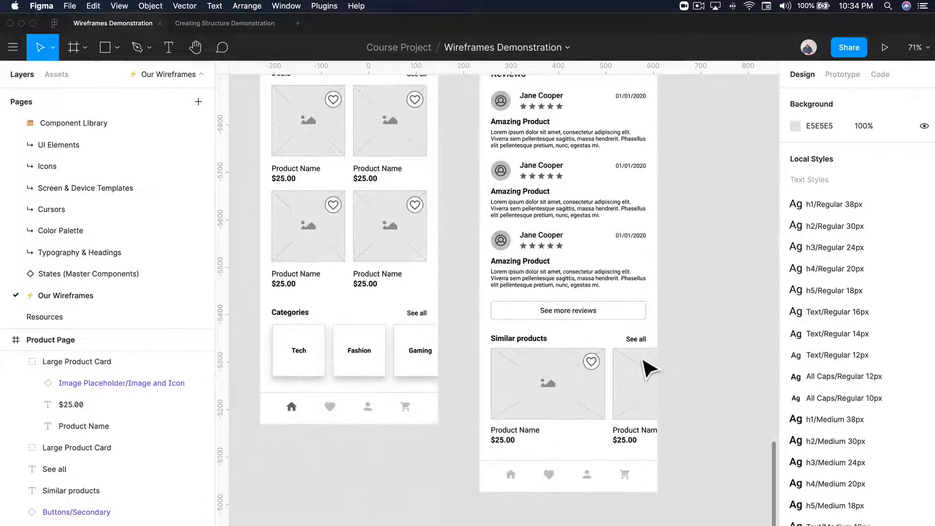
pyautogui.scroll(3, 650, 370)
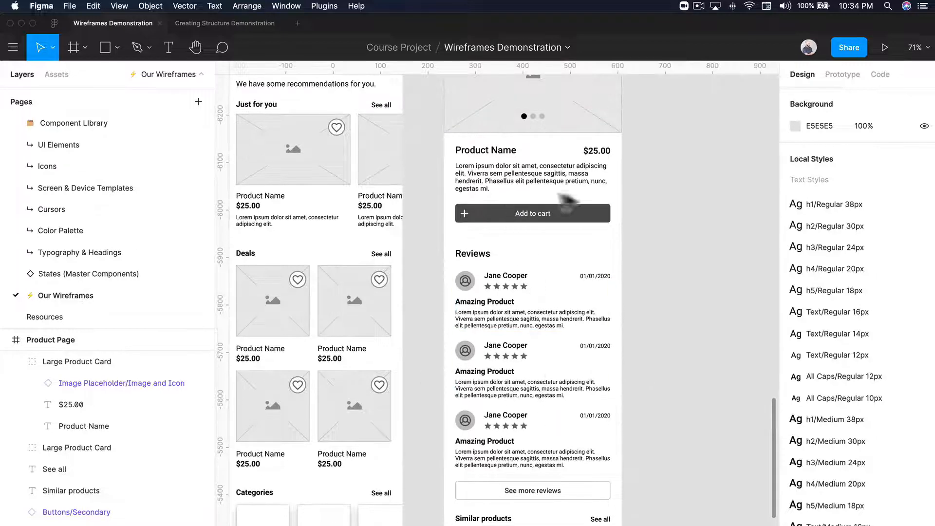
pyautogui.scroll(-13, 538, 382)
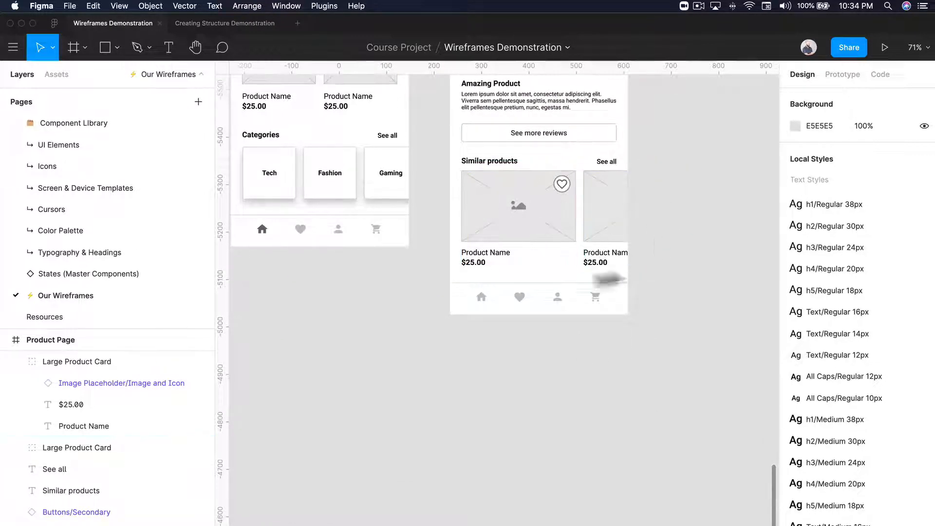
pyautogui.scroll(3, 645, 414)
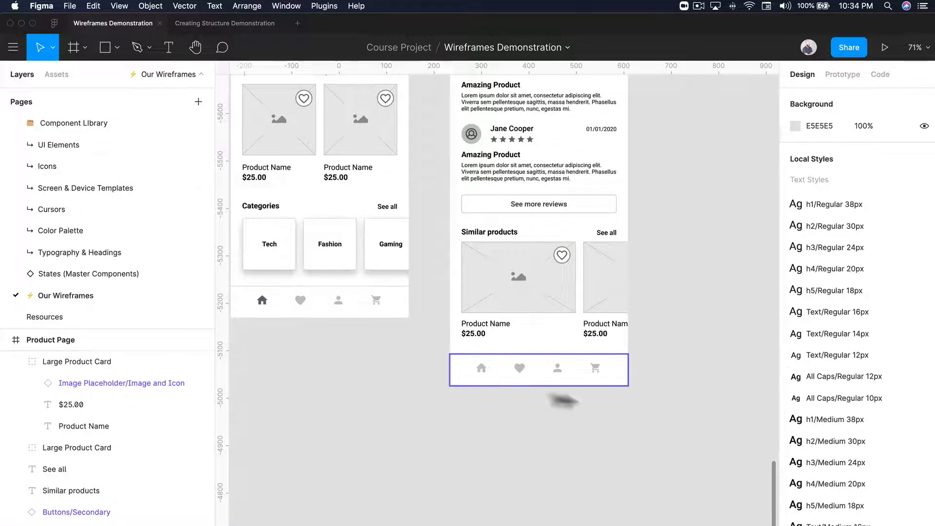
pyautogui.scroll(10, 599, 288)
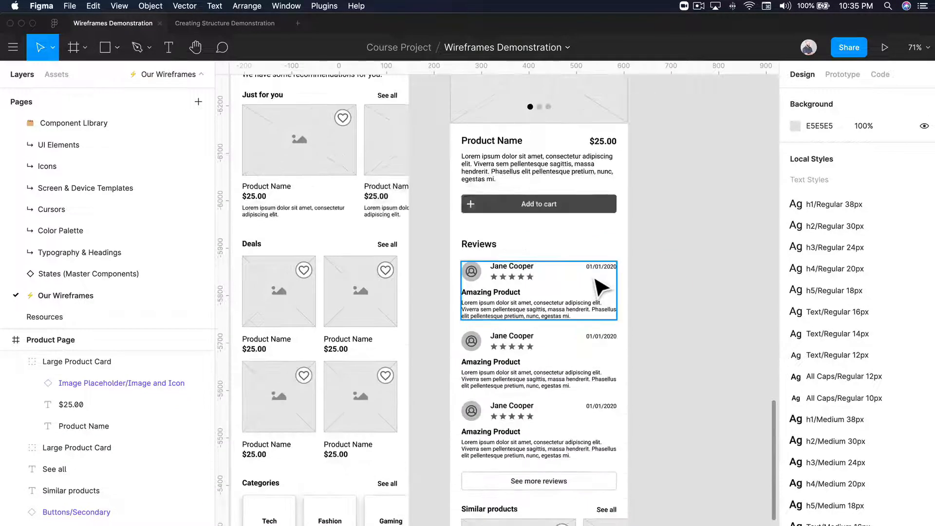
pyautogui.scroll(-3, 599, 288)
pyautogui.hscroll(2, 649, 270)
pyautogui.scroll(-2, 649, 269)
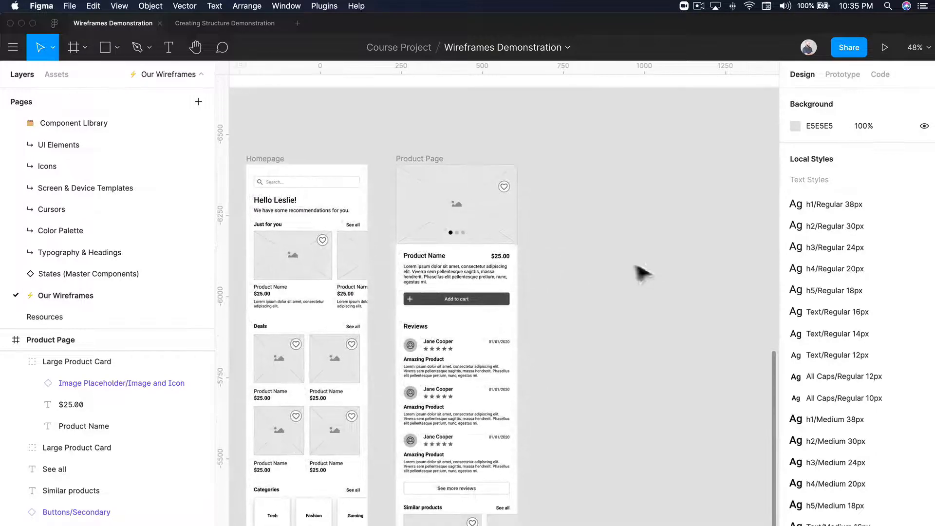
pyautogui.hscroll(1, 559, 188)
pyautogui.hscroll(1, 565, 197)
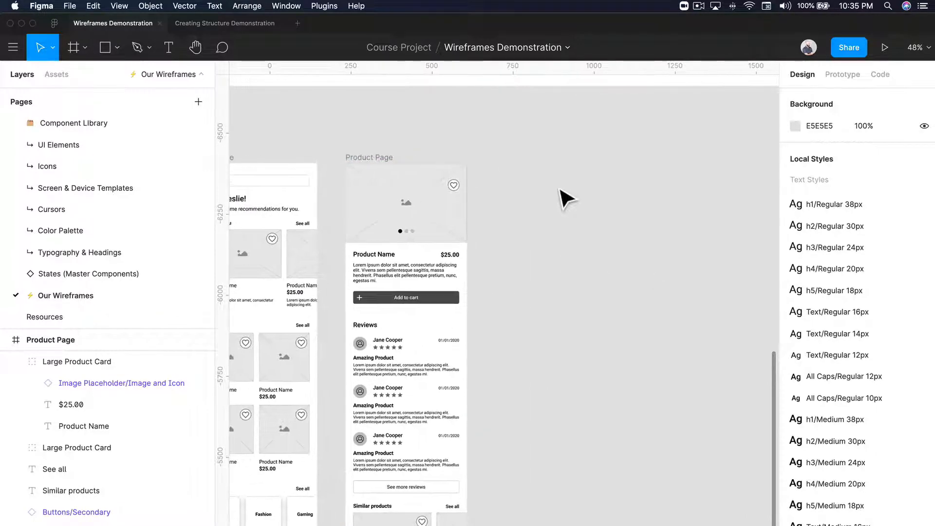
pyautogui.press('f')
pyautogui.click(546, 195)
pyautogui.press('Delete')
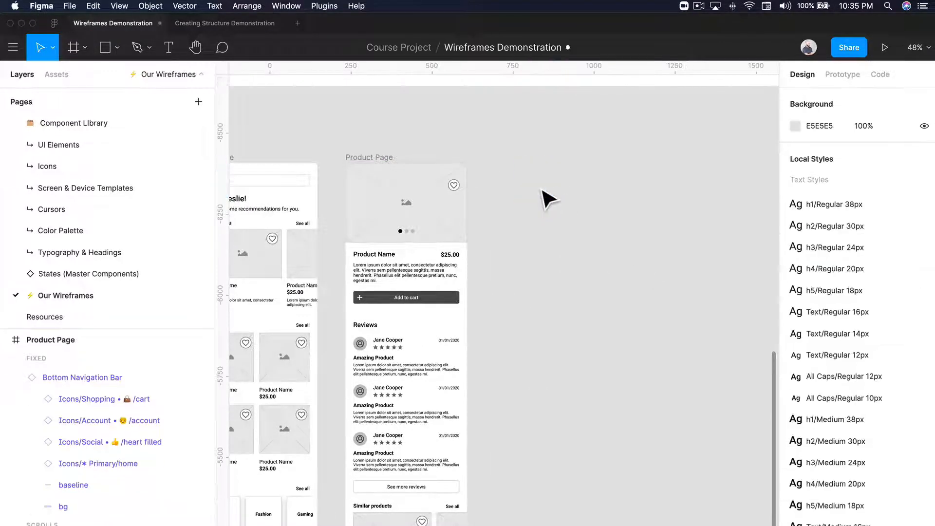
# - Add an iPhone 11 Pro / X frame beside the Product Page and name it Cart
pyautogui.press('f')
pyautogui.click(845, 149)
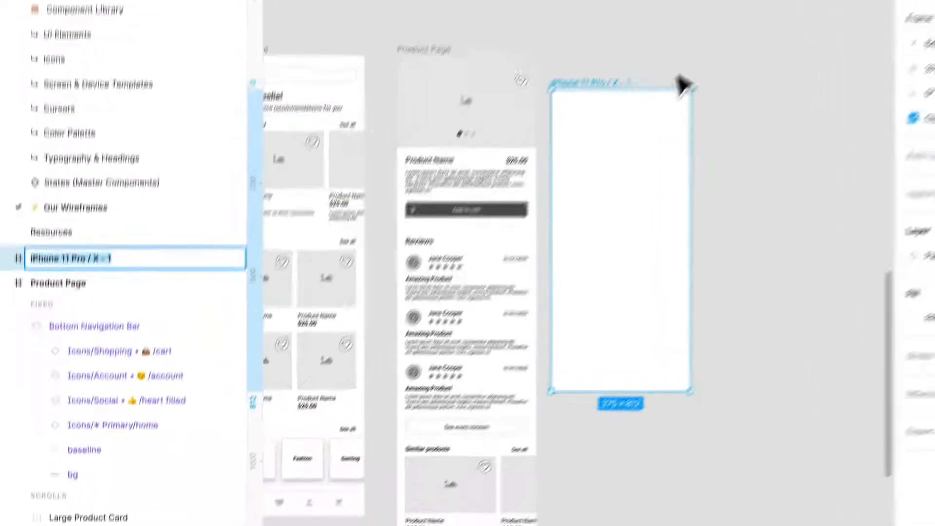
pyautogui.press('super+r')
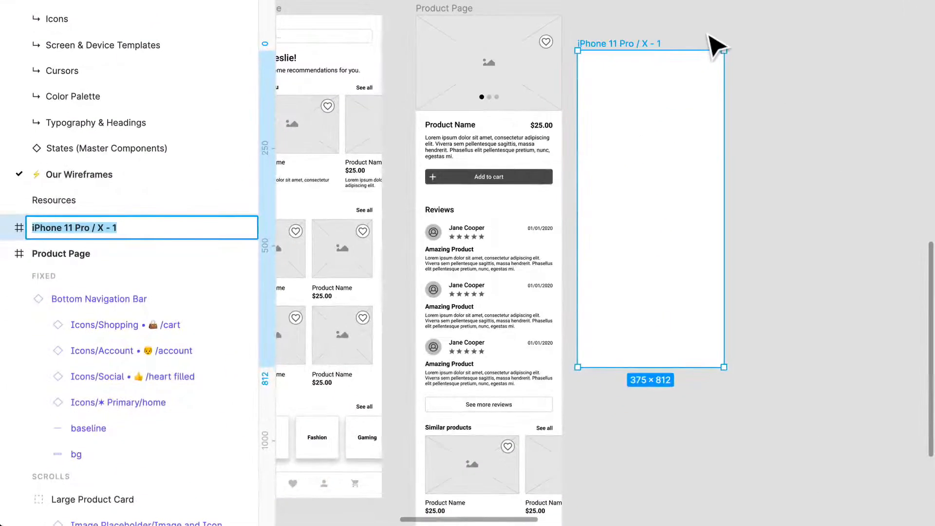
pyautogui.write('Ca')
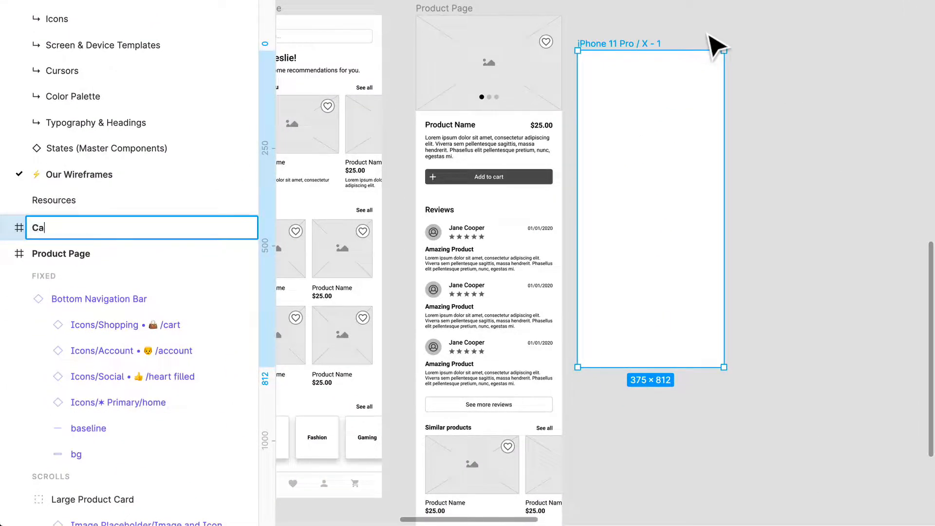
pyautogui.write('rt')
pyautogui.press('Return')
# - Move the Cart frame so its top aligns with the Product Page, leaving a gap of 87 between them
pyautogui.click(696, 27)
pyautogui.click(669, 131)
pyautogui.moveTo(669, 132); pyautogui.dragTo(685, 103)
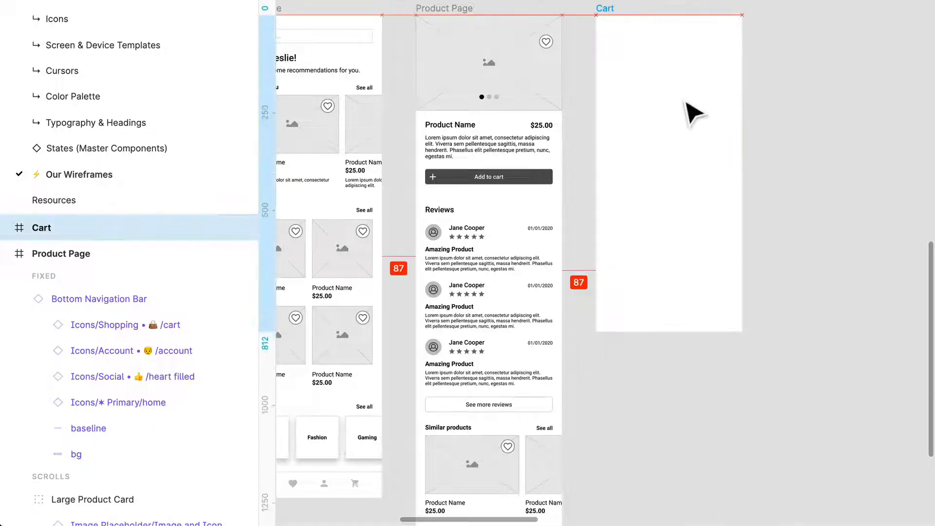
pyautogui.click(803, 93)
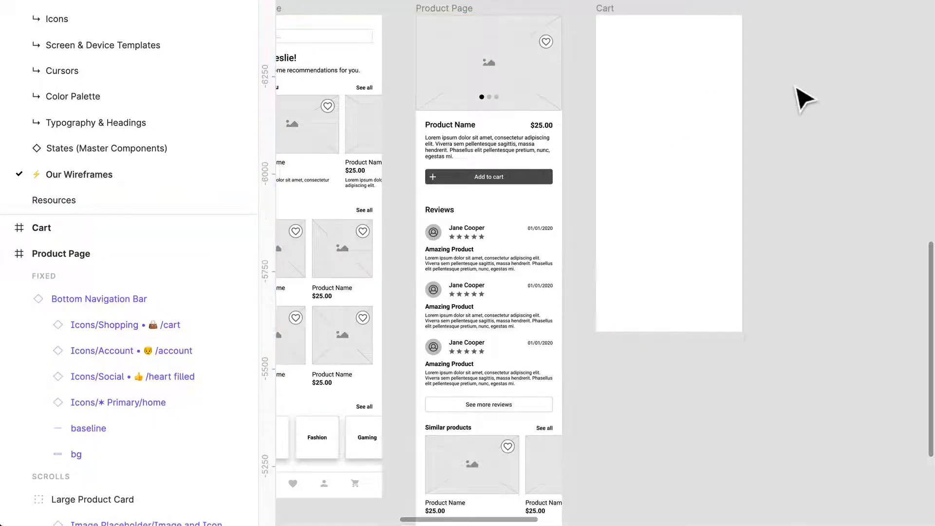
# - Copy the Bottom Navigation Bar from the Product Page into the Cart frame at its bottom edge
pyautogui.scroll(-2, 720, 105)
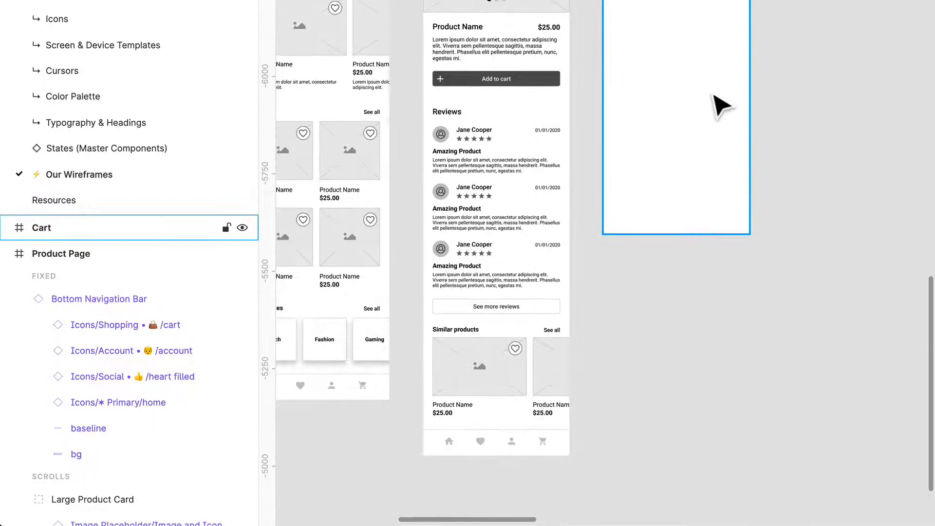
pyautogui.click(550, 456)
pyautogui.press('super+c')
pyautogui.scroll(3, 740, 313)
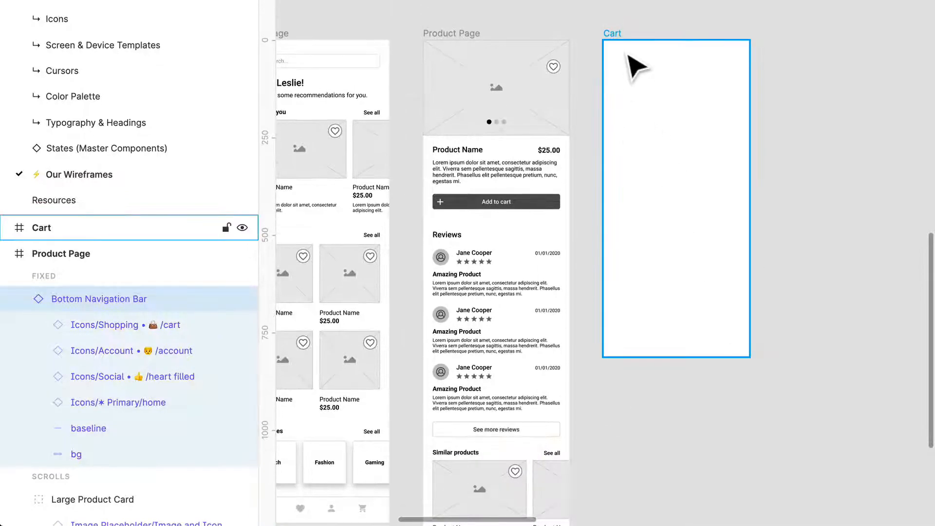
pyautogui.click(635, 66)
pyautogui.press('super+v')
pyautogui.moveTo(743, 109); pyautogui.dragTo(717, 346)
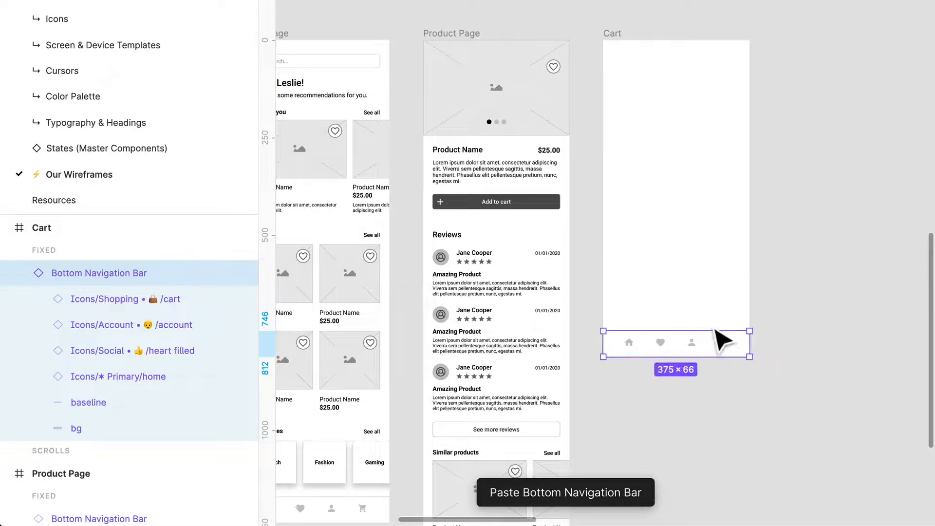
# - Set the cart icon in the Cart frame's navigation bar to full opacity so it reads as active
pyautogui.scroll(6, 743, 358)
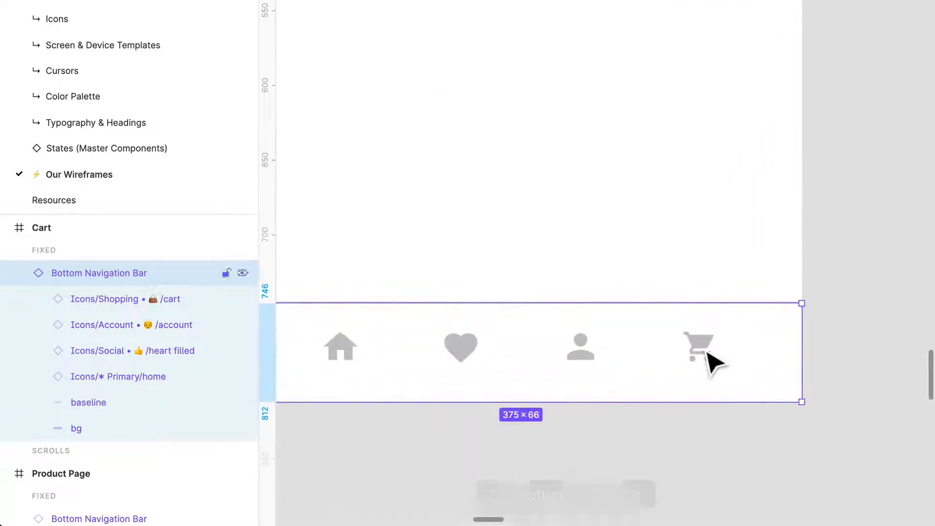
pyautogui.doubleClick(706, 353)
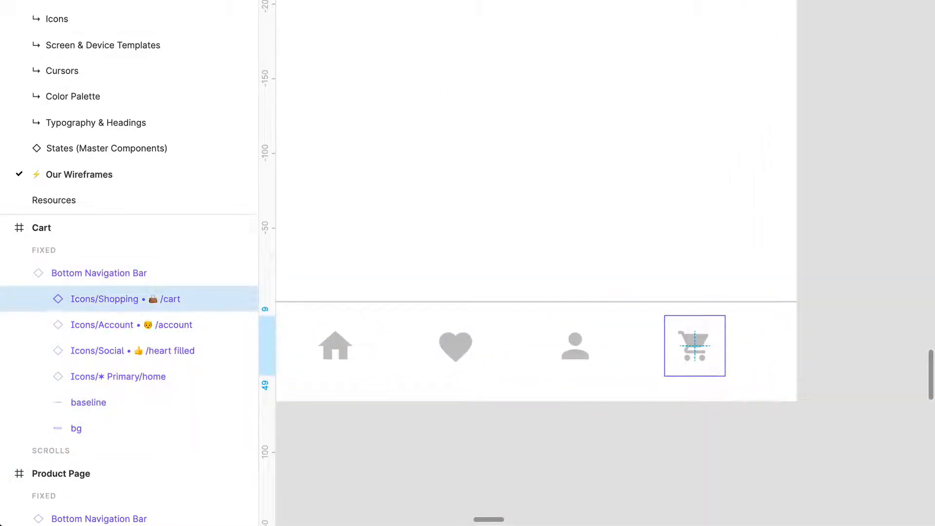
pyautogui.press('0')
pyautogui.click(830, 304)
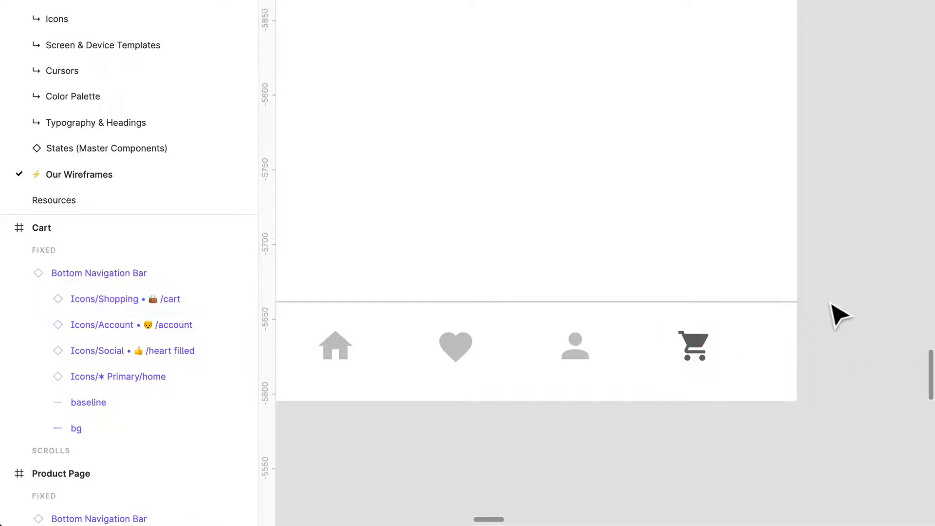
# - Draw a 10 × 10 circle at the cart icon's upper-right corner and fill it with bright red
pyautogui.moveTo(732, 346); pyautogui.dragTo(705, 319)
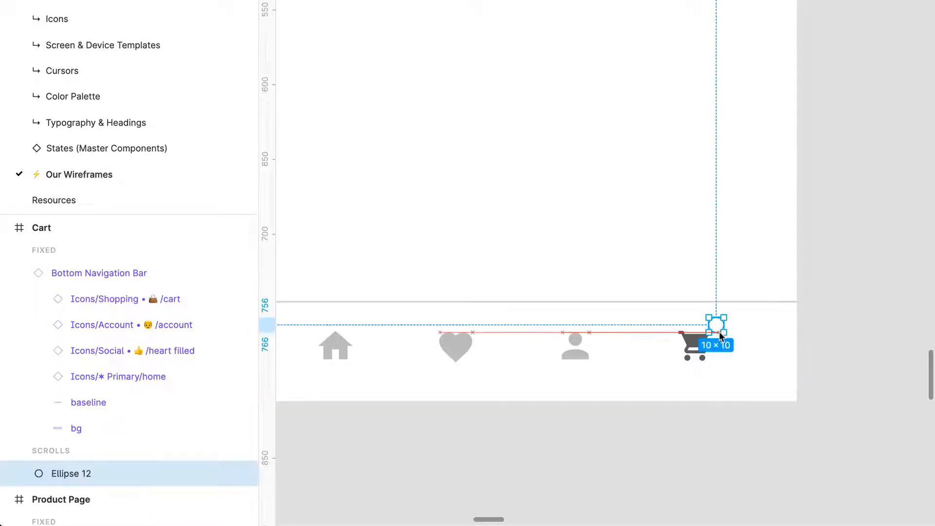
pyautogui.scroll(5, 733, 348)
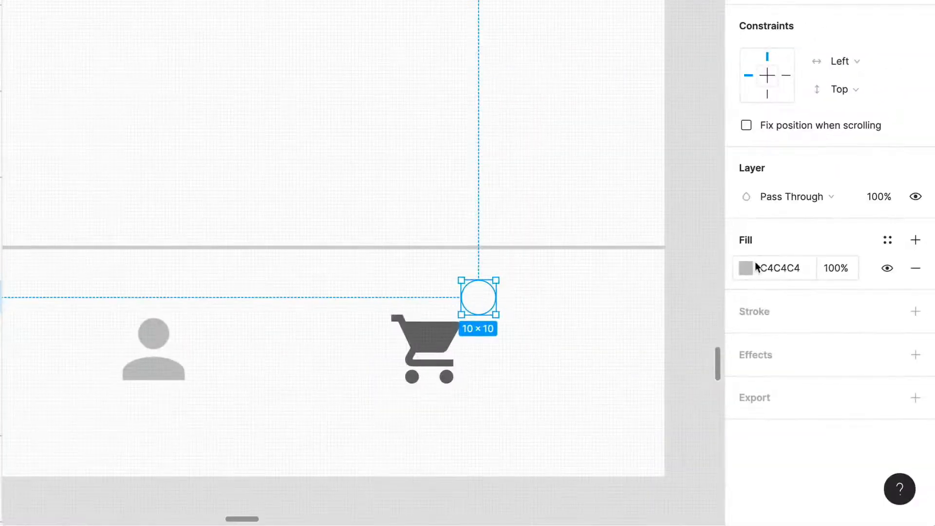
pyautogui.click(742, 271)
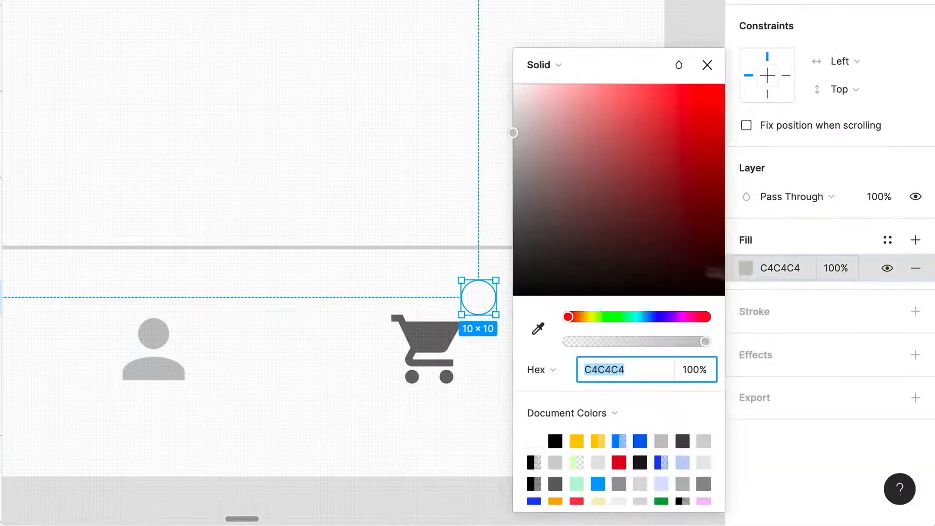
pyautogui.click(722, 85)
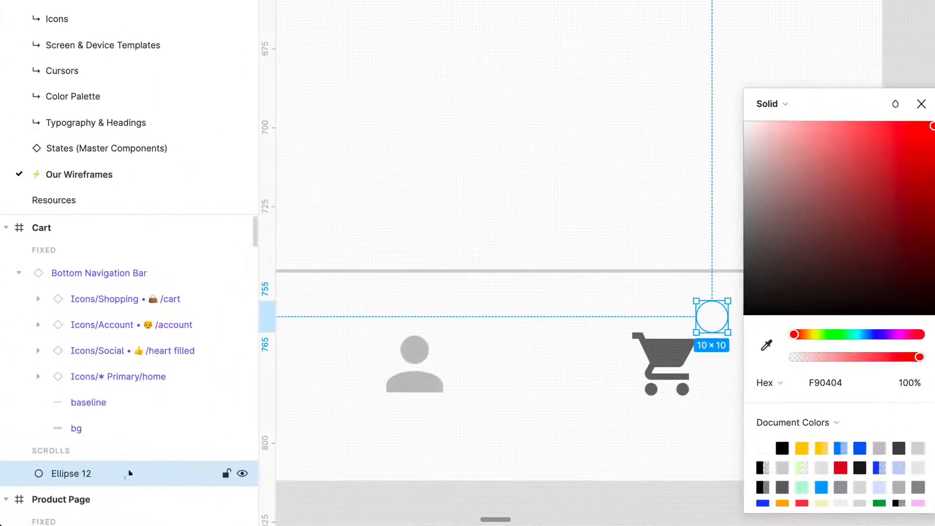
pyautogui.click(934, 205)
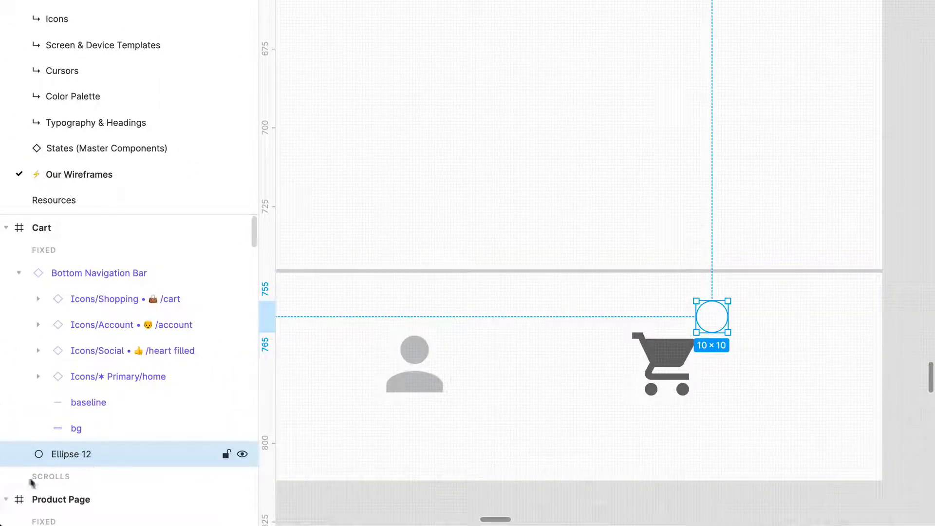
# - Order the red circle above the Bottom Navigation Bar in the fixed layers and shrink it to 8 × 8
pyautogui.moveTo(95, 466); pyautogui.dragTo(98, 268)
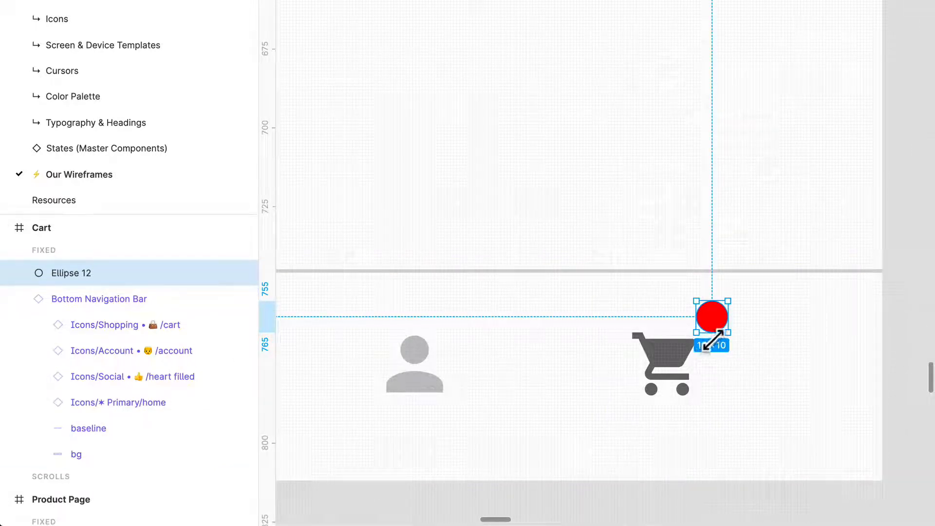
pyautogui.moveTo(712, 339)
pyautogui.mouseDown()
pyautogui.moveTo(712, 327)
pyautogui.moveTo(731, 342)
pyautogui.mouseUp()
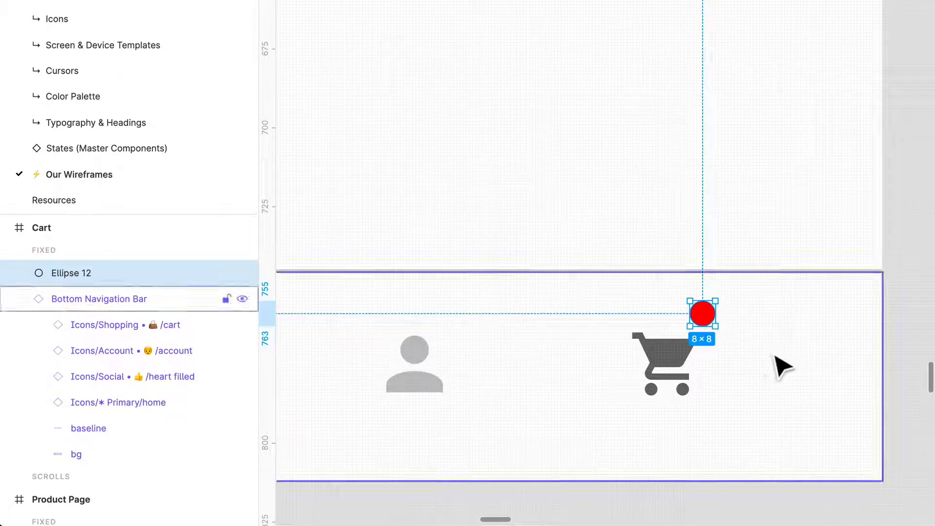
pyautogui.hscroll(1, 779, 353)
pyautogui.click(846, 327)
pyautogui.scroll(-1, 633, 374)
pyautogui.scroll(-2, 641, 385)
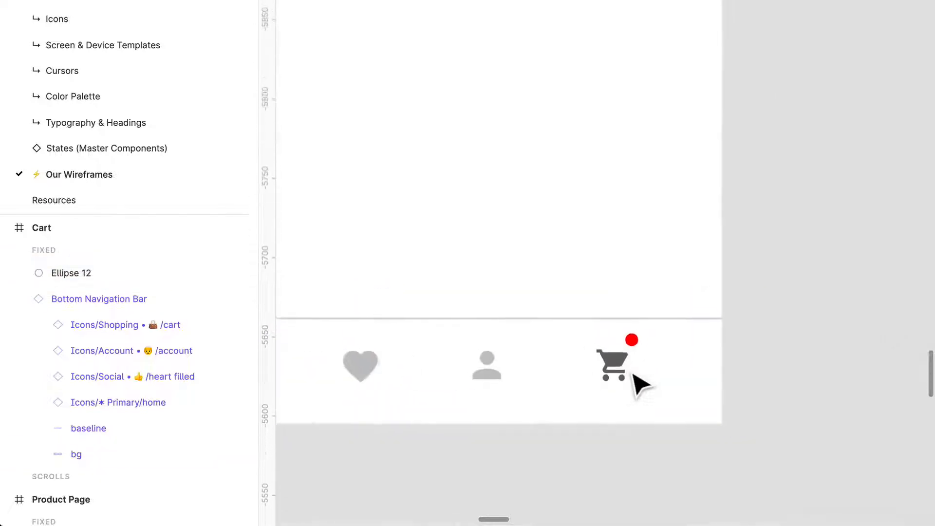
# - Nudge the red notification circle slightly down, closer to the cart icon
pyautogui.hscroll(-2, 659, 394)
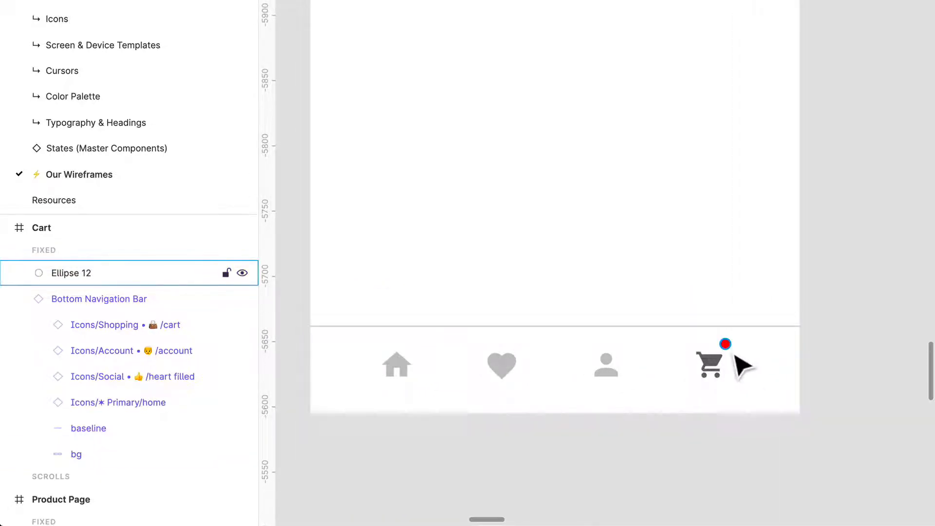
pyautogui.scroll(5, 736, 355)
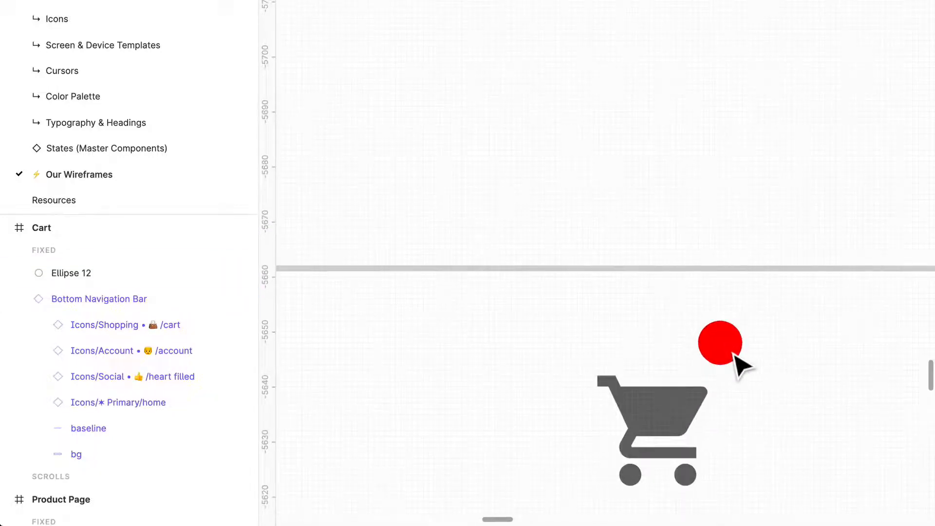
pyautogui.click(733, 356)
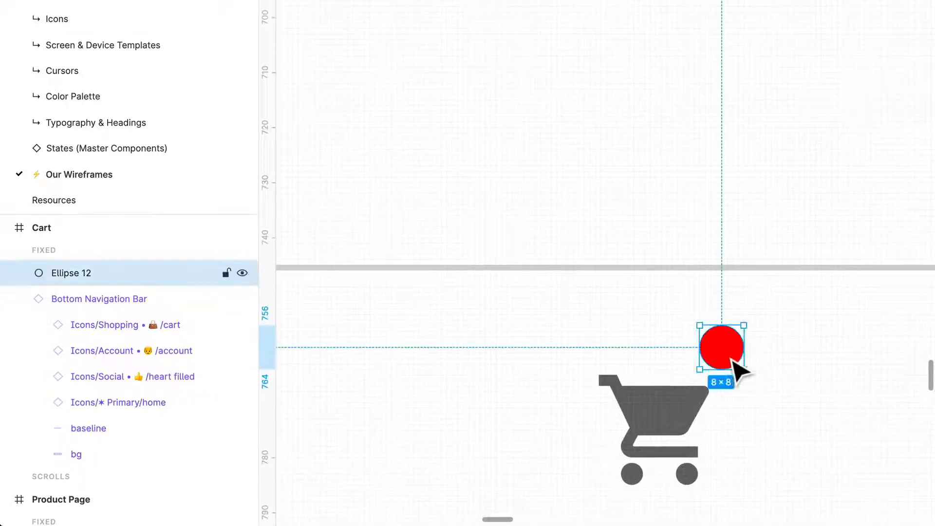
pyautogui.scroll(-5, 736, 363)
pyautogui.click(833, 330)
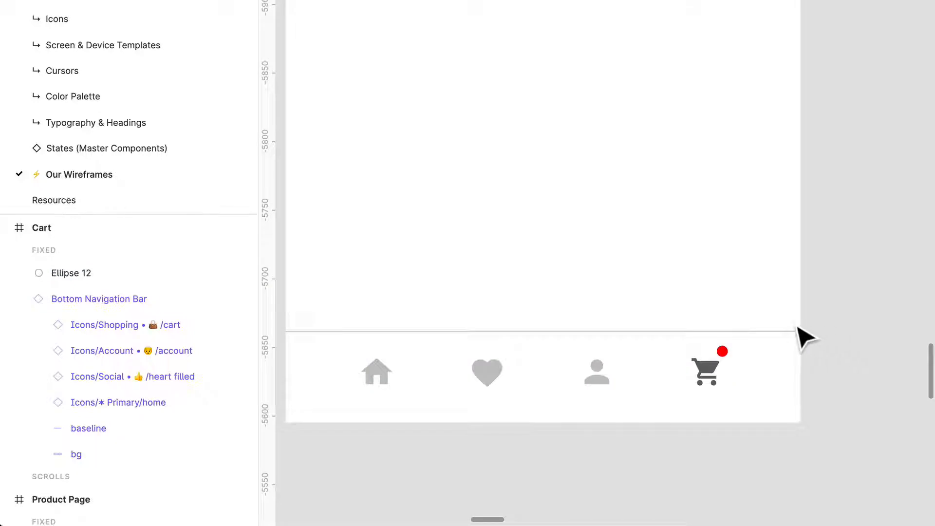
# - Copy the greeting heading from the Homepage into the upper part of the Cart frame
pyautogui.scroll(3, 806, 338)
pyautogui.scroll(-5, 803, 334)
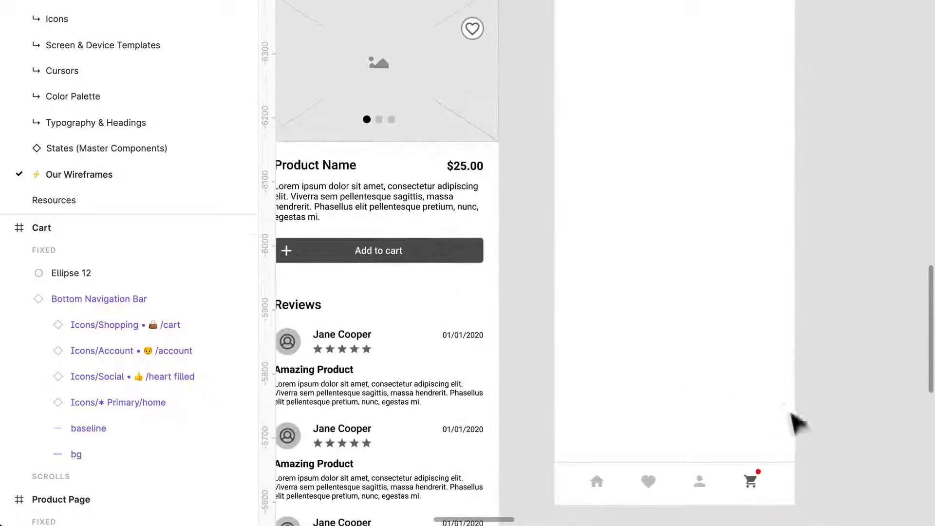
pyautogui.scroll(-5, 459, 213)
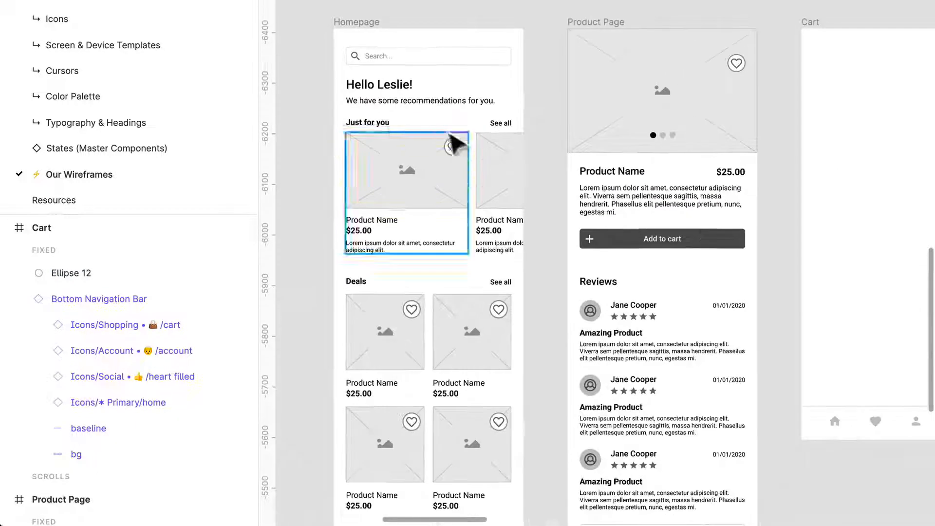
pyautogui.click(391, 87)
pyautogui.press('super+c')
pyautogui.click(818, 125)
pyautogui.press('super+v')
pyautogui.hscroll(3, 813, 125)
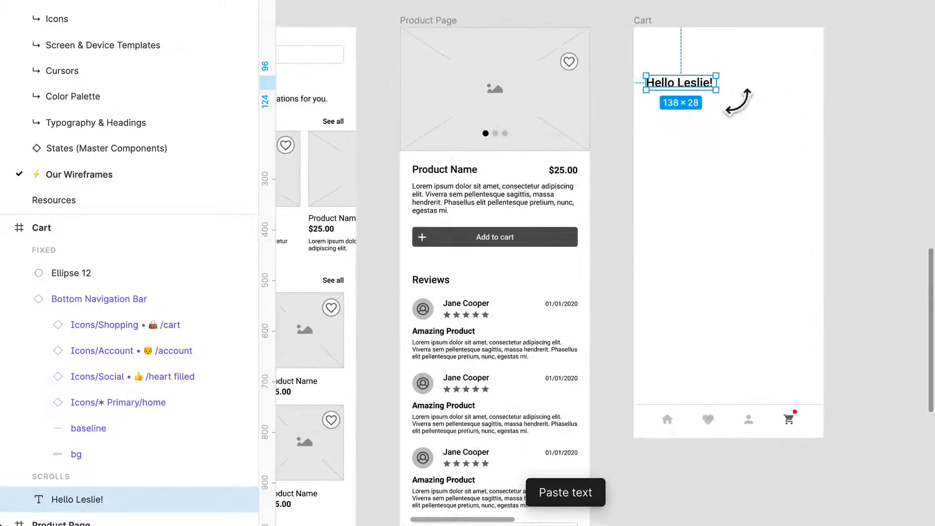
# - Replace the pasted heading's text in the Cart frame with "Cart"
pyautogui.scroll(3, 739, 101)
pyautogui.doubleClick(685, 81)
pyautogui.write('Cart')
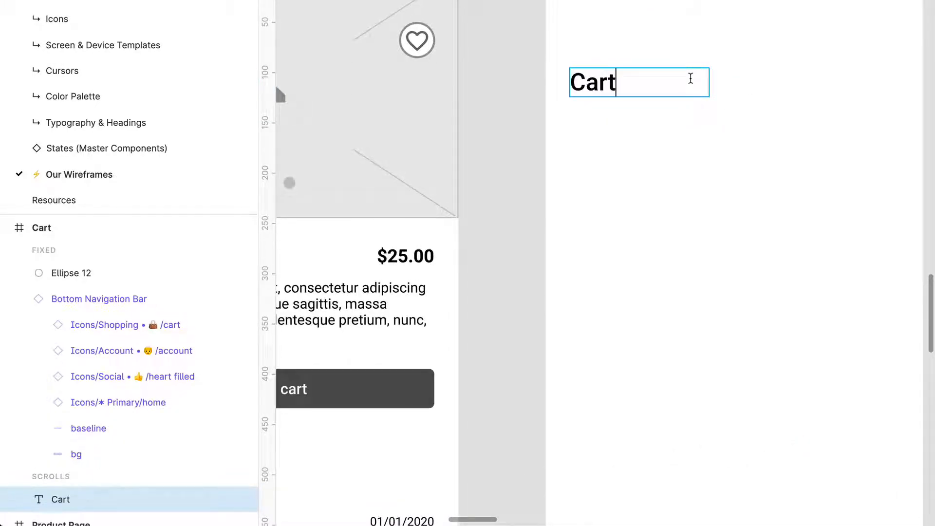
# - Change the Cart frame's heading text to "My Cart"
pyautogui.press('super+a')
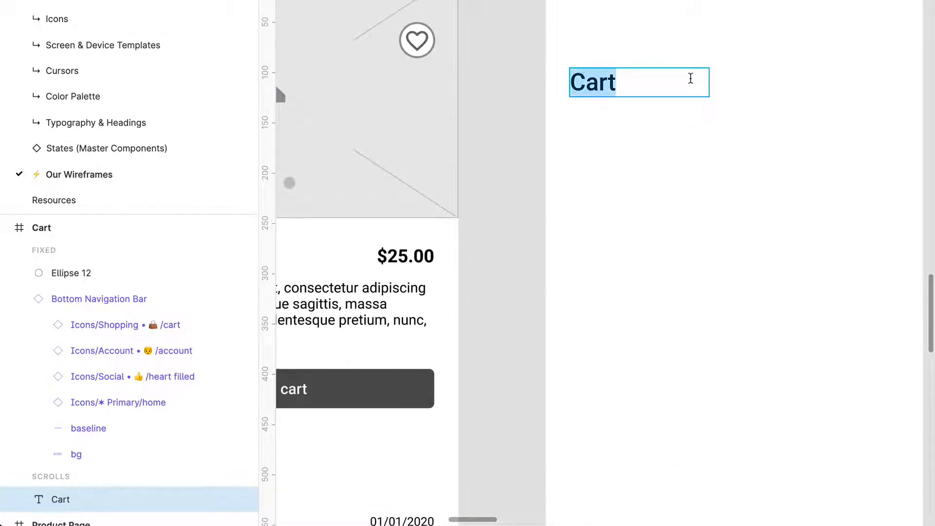
pyautogui.write('My')
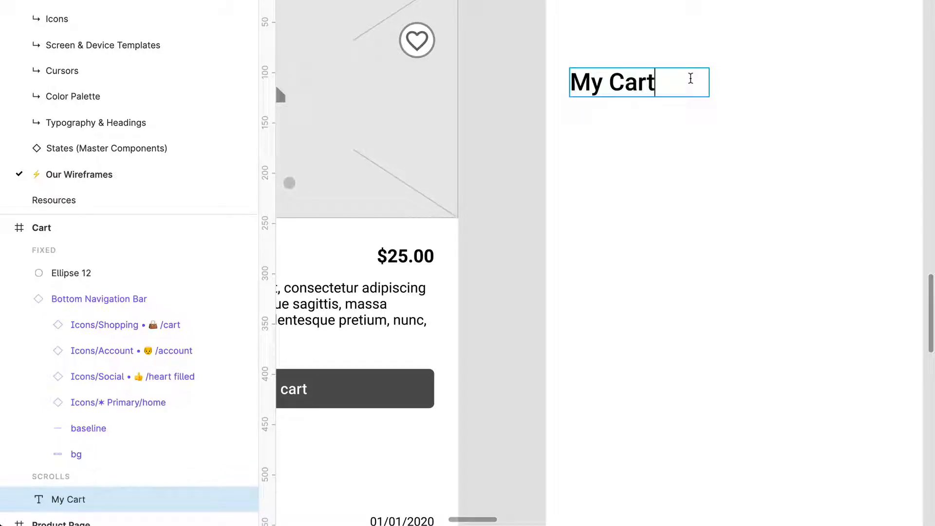
pyautogui.press('Escape')
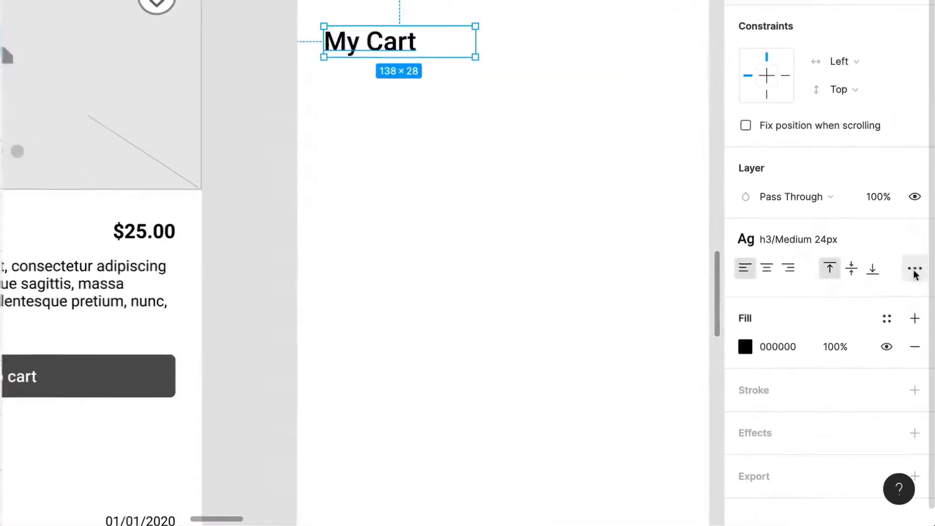
# - Set the My Cart heading's text box to auto-width resizing and move the heading further up in the frame
pyautogui.click(914, 269)
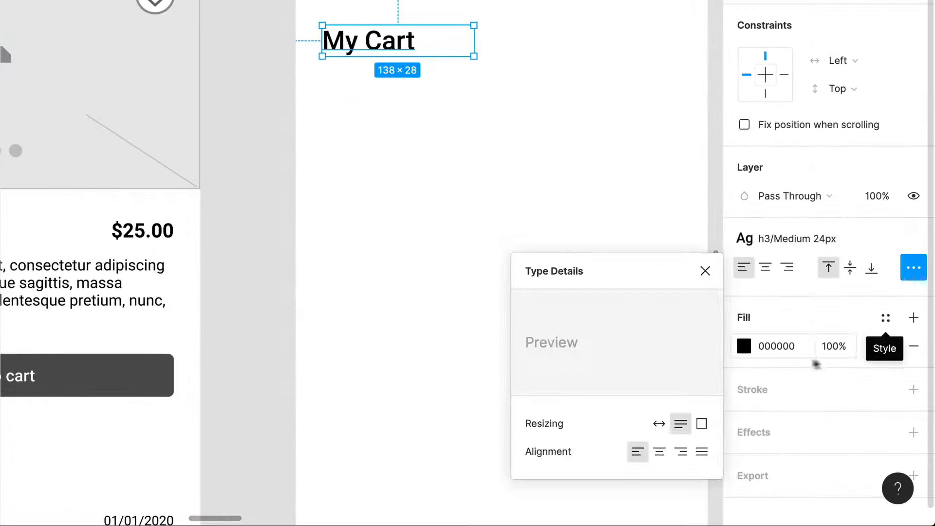
pyautogui.click(658, 424)
pyautogui.click(437, 217)
pyautogui.moveTo(376, 47); pyautogui.dragTo(377, 0)
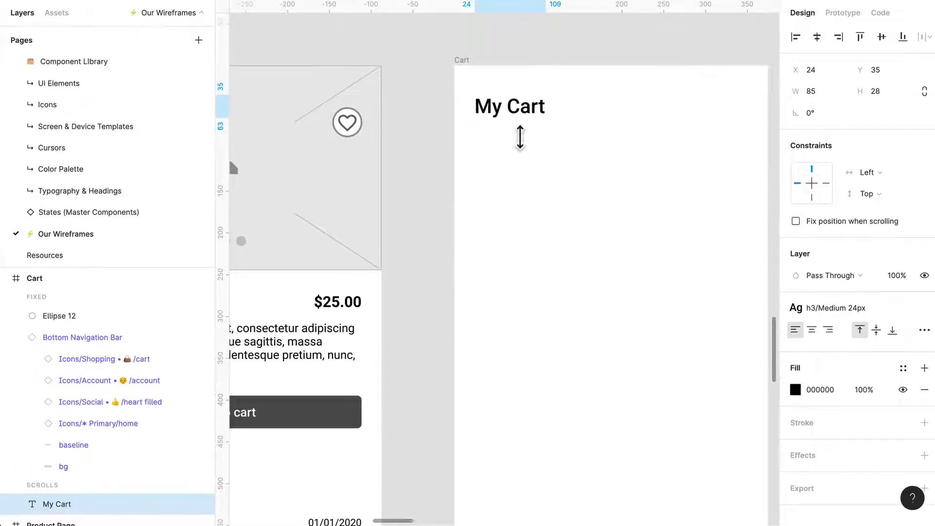
pyautogui.click(636, 279)
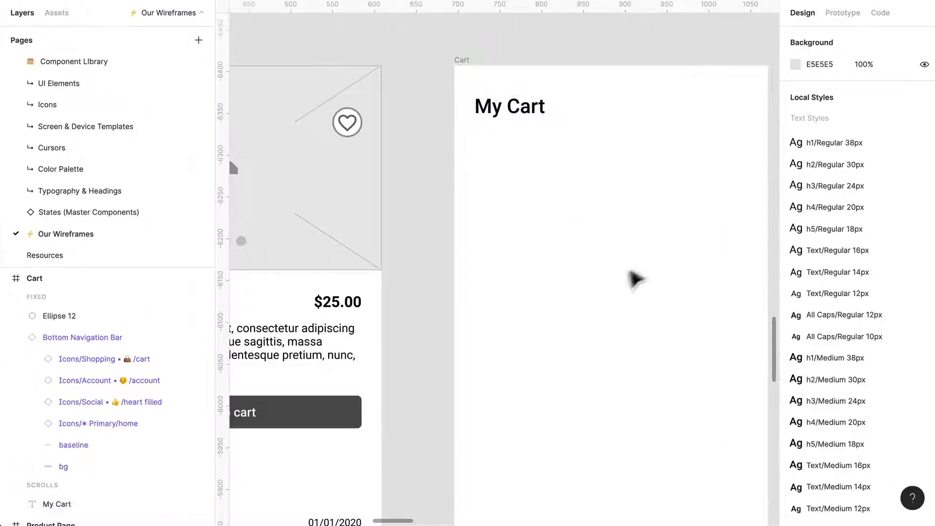
# - Apply the saved column layout grid style "Grid" to the Cart frame
pyautogui.click(466, 74)
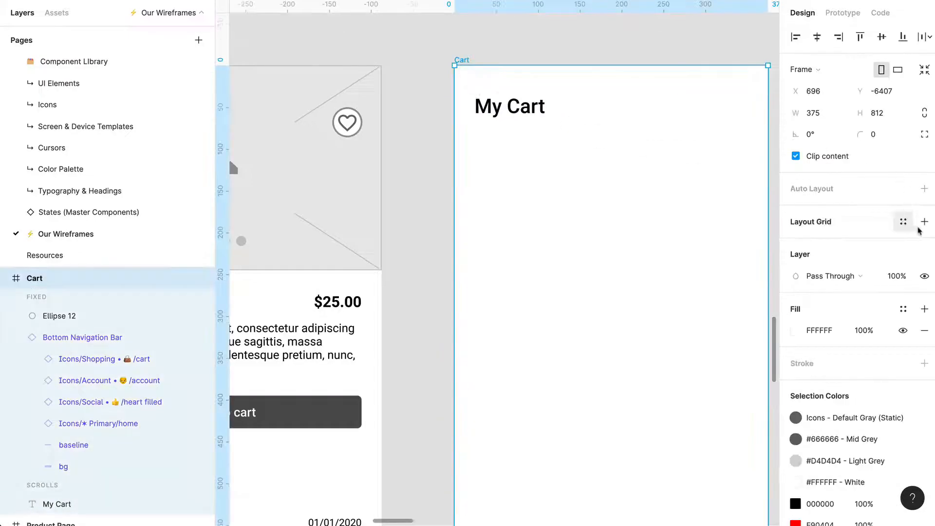
pyautogui.click(903, 222)
pyautogui.click(838, 279)
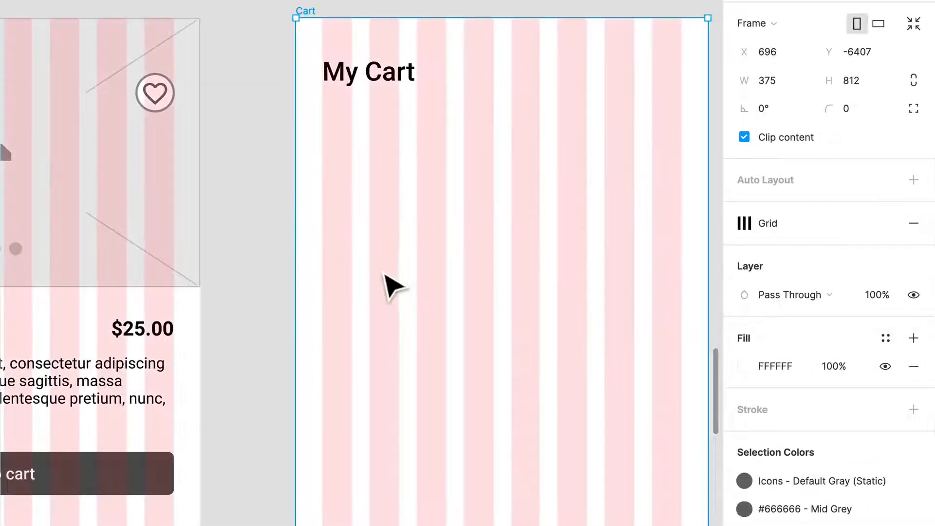
# - Adjust the My Cart heading's position against the column grid to X 24, Y 35
pyautogui.click(384, 273)
pyautogui.click(366, 85)
pyautogui.scroll(5, 372, 86)
pyautogui.moveTo(378, 75); pyautogui.dragTo(379, 84)
pyautogui.scroll(-5, 380, 83)
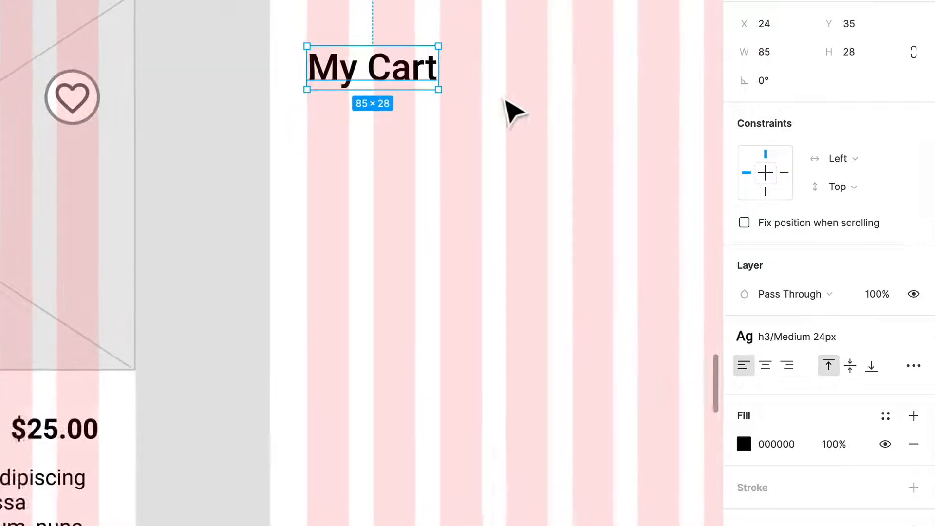
# - Copy the first Small Product Card in the second row of the Homepage's Deals section
pyautogui.scroll(-5, 511, 110)
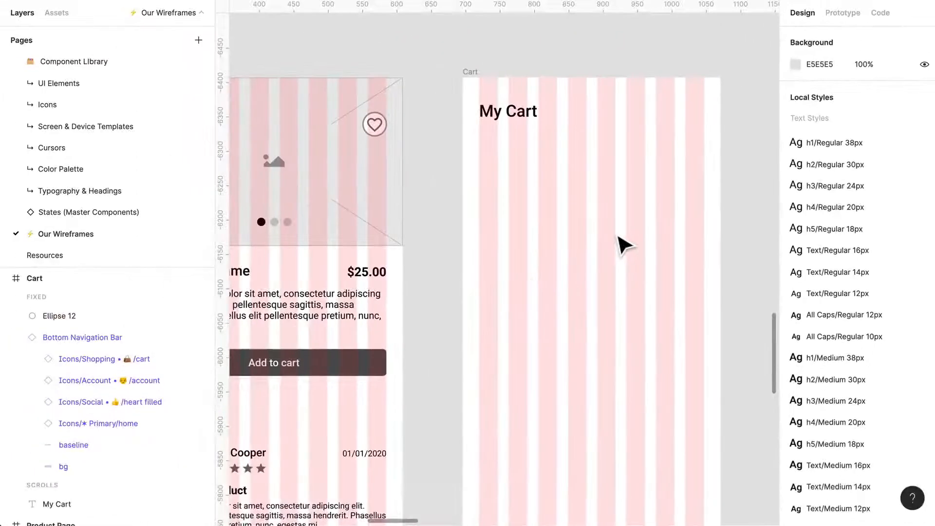
pyautogui.scroll(-1, 479, 272)
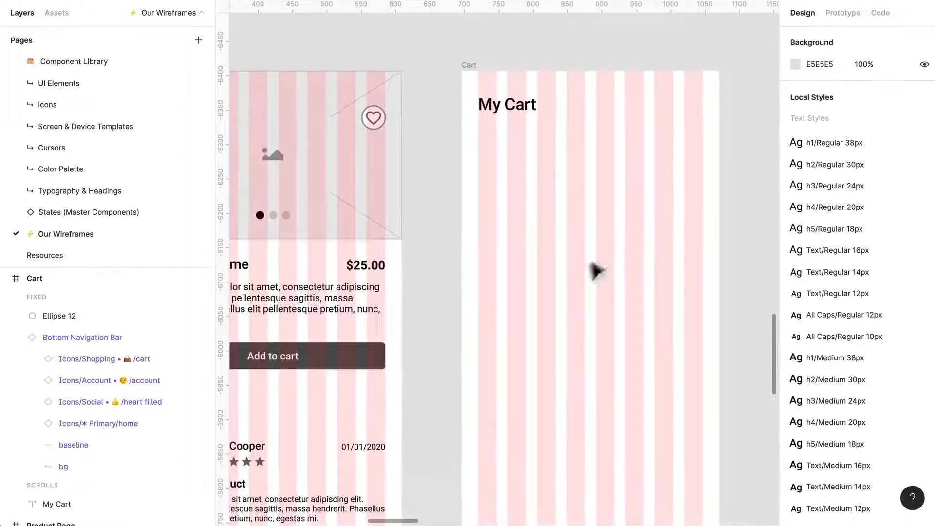
pyautogui.scroll(-3, 387, 316)
pyautogui.scroll(-3, 387, 316)
pyautogui.hscroll(-7, 387, 317)
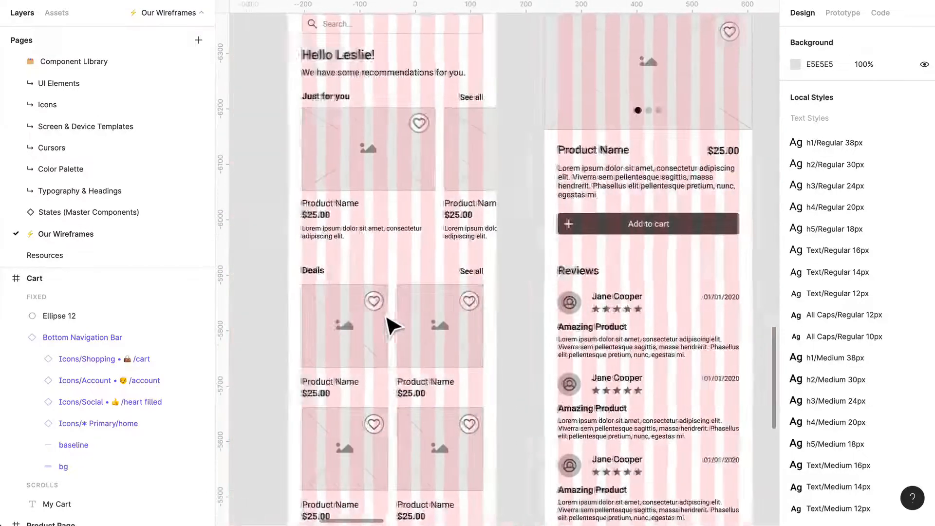
pyautogui.hscroll(-3, 392, 325)
pyautogui.scroll(-6, 411, 438)
pyautogui.scroll(3, 409, 432)
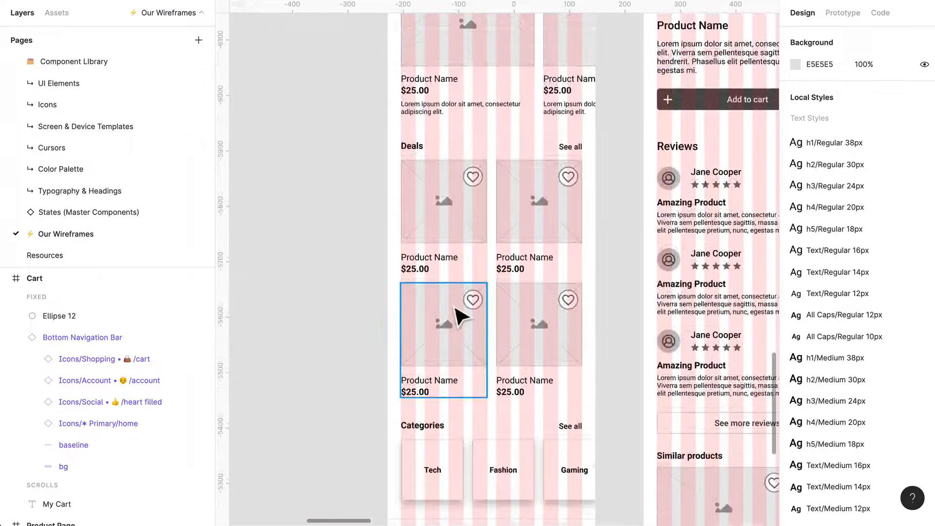
pyautogui.click(457, 317)
# - Hide the layout grids, paste the product card into the Cart frame, and place it below the heading at about X 15, Y 142
pyautogui.hscroll(8, 612, 317)
pyautogui.scroll(5, 599, 317)
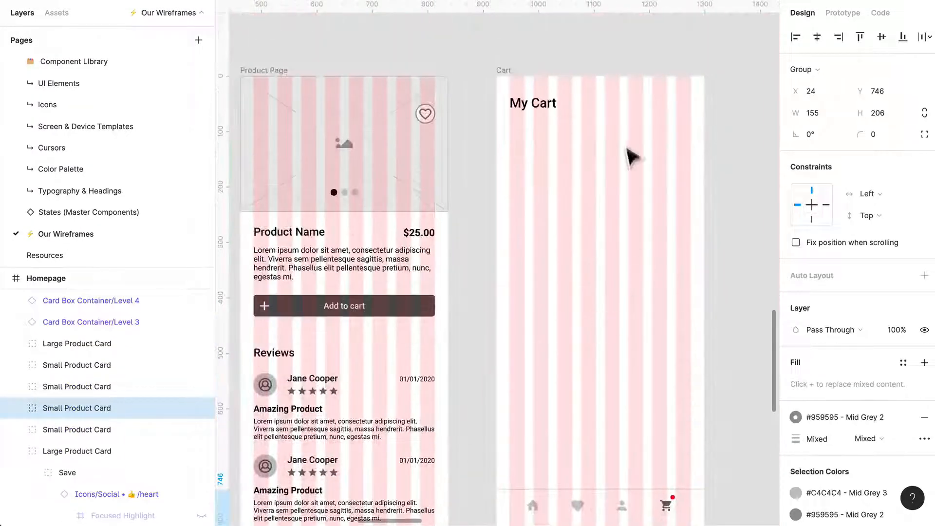
pyautogui.scroll(3, 631, 156)
pyautogui.scroll(2, 580, 151)
pyautogui.hotkey('ctrl', 'shift', '4')
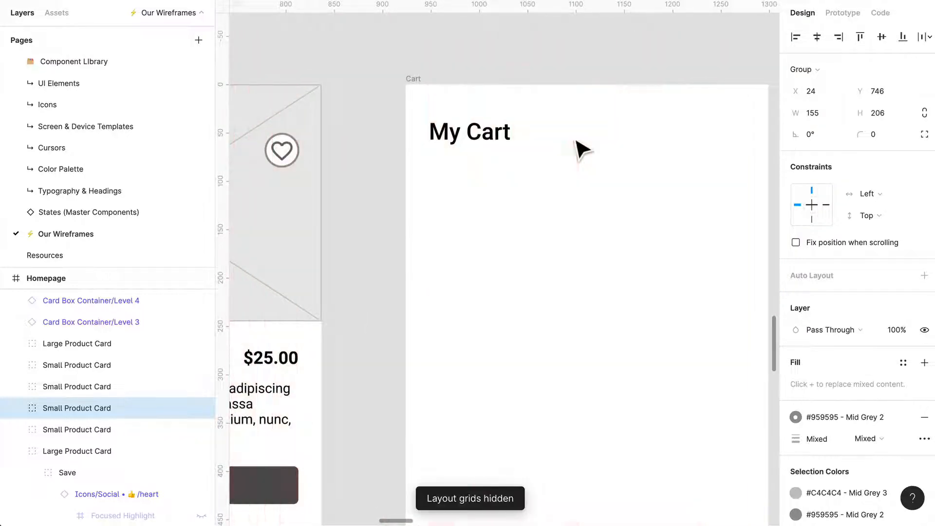
pyautogui.click(434, 88)
pyautogui.hotkey('ctrl', 'v')
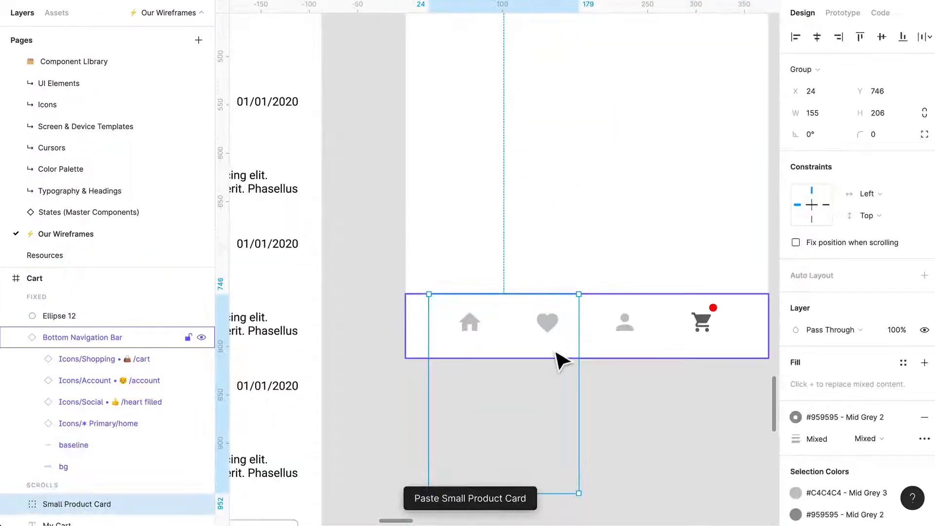
pyautogui.moveTo(562, 360); pyautogui.dragTo(550, 190)
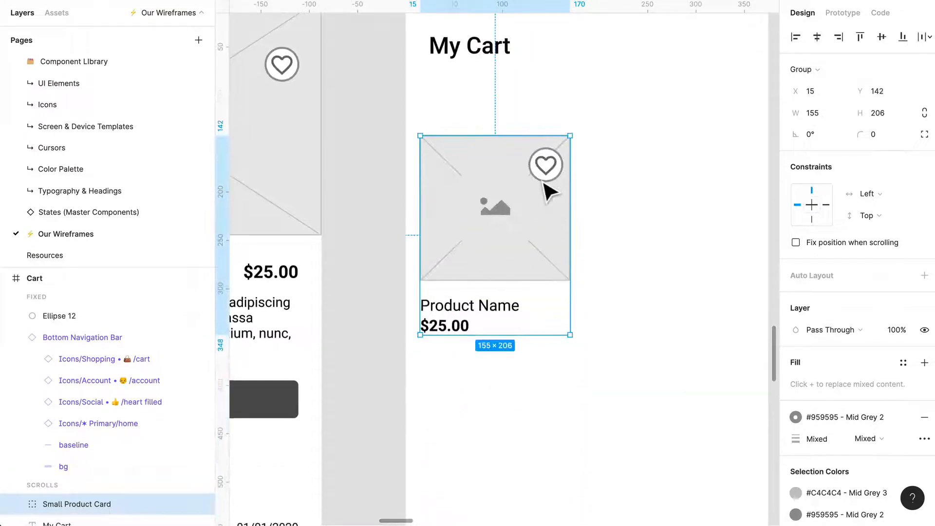
# - Delete the circled heart icon from the product card in the Cart frame and ungroup the card
pyautogui.click(643, 198)
pyautogui.doubleClick(560, 177)
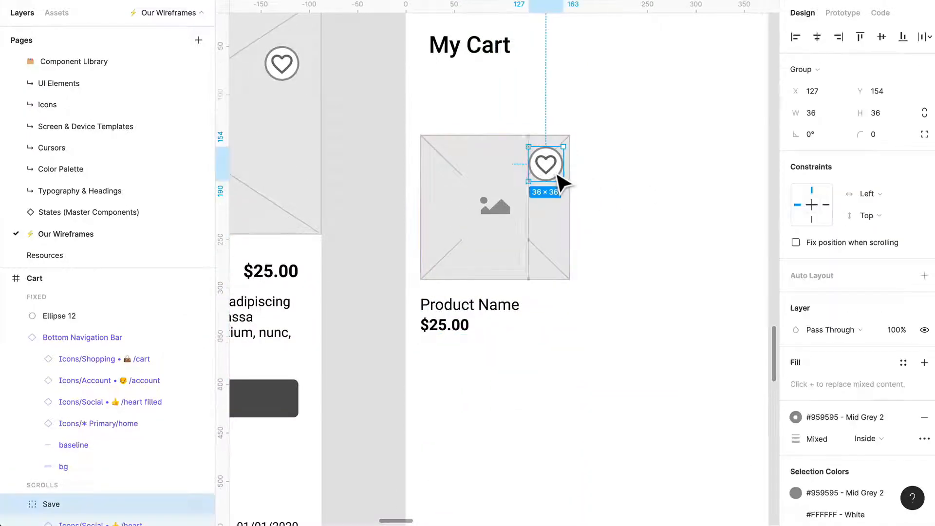
pyautogui.press('Delete')
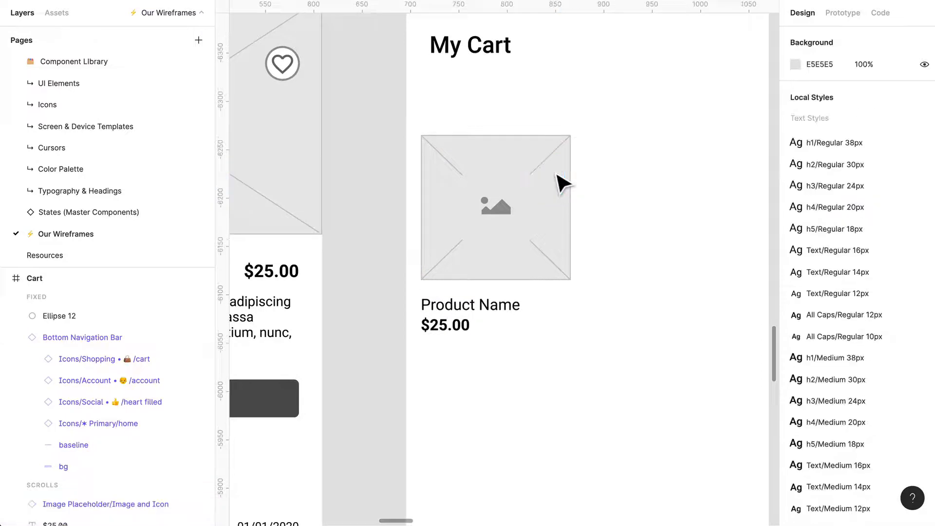
# - Shrink the card's image placeholder from its lower-right corner to about 121 × 117
pyautogui.click(541, 195)
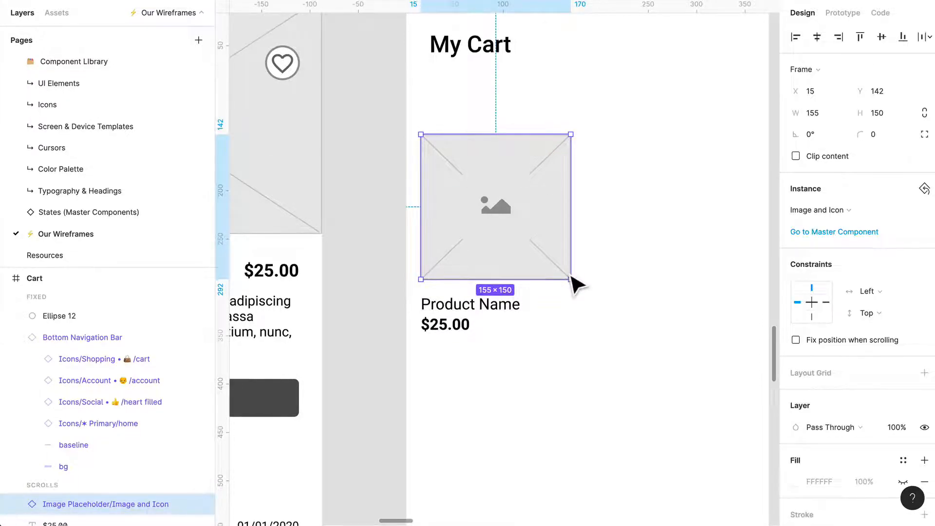
pyautogui.hotkey('ctrl', 'g')
pyautogui.moveTo(579, 288); pyautogui.dragTo(540, 250)
pyautogui.click(524, 288)
# - Move the product name and price together beside the image placeholder's right edge, and show the layout grids
pyautogui.click(451, 314)
pyautogui.keyDown('shift'); pyautogui.click(453, 329); pyautogui.keyUp('shift')
pyautogui.moveTo(452, 333); pyautogui.dragTo(583, 187)
pyautogui.click(668, 210)
pyautogui.hscroll(2, 668, 212)
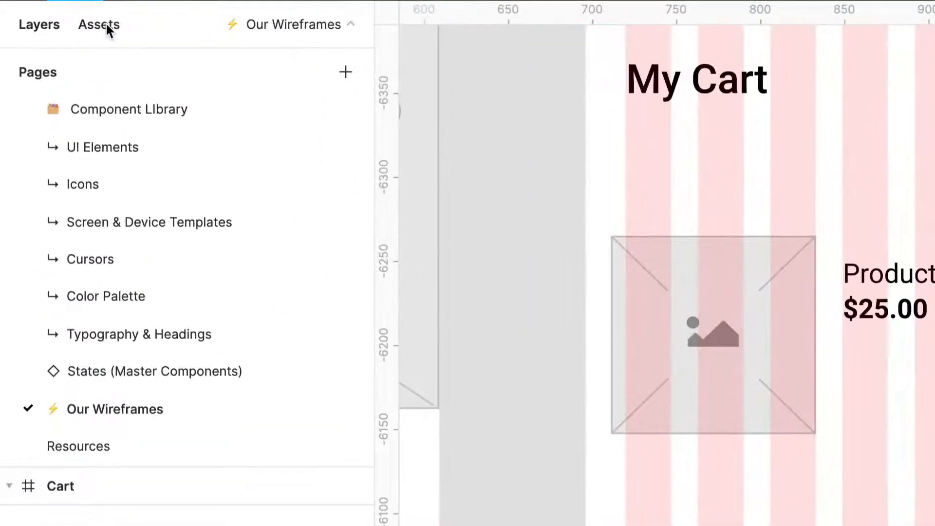
# - Search the component assets for "garbage" and "tras"
pyautogui.click(58, 13)
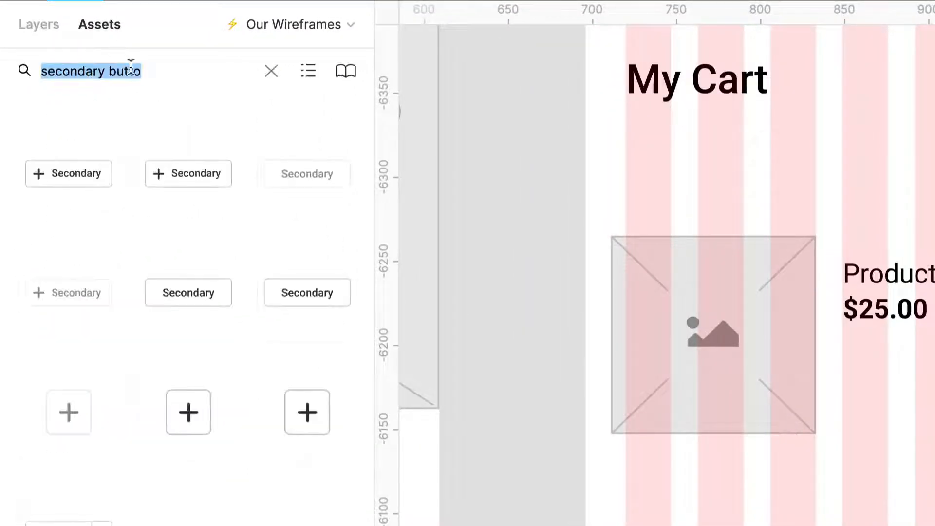
pyautogui.click(271, 71)
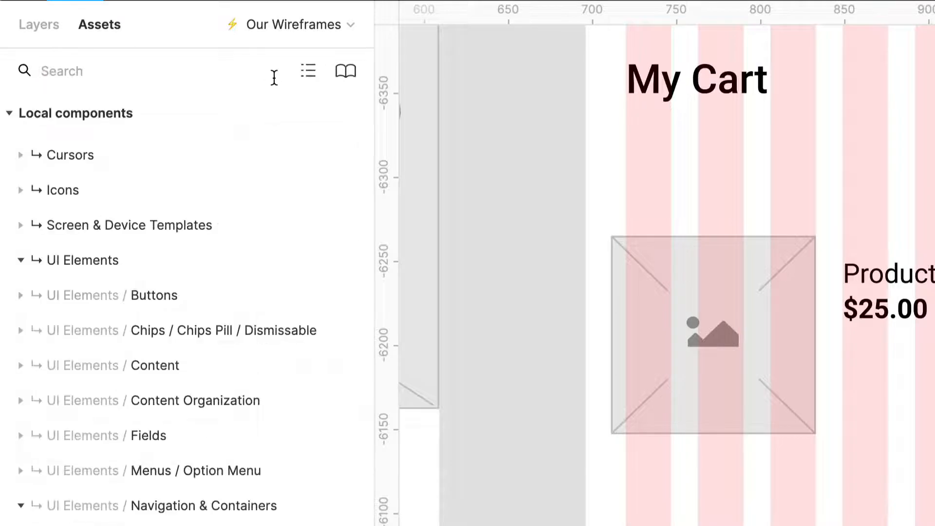
pyautogui.write('garbage')
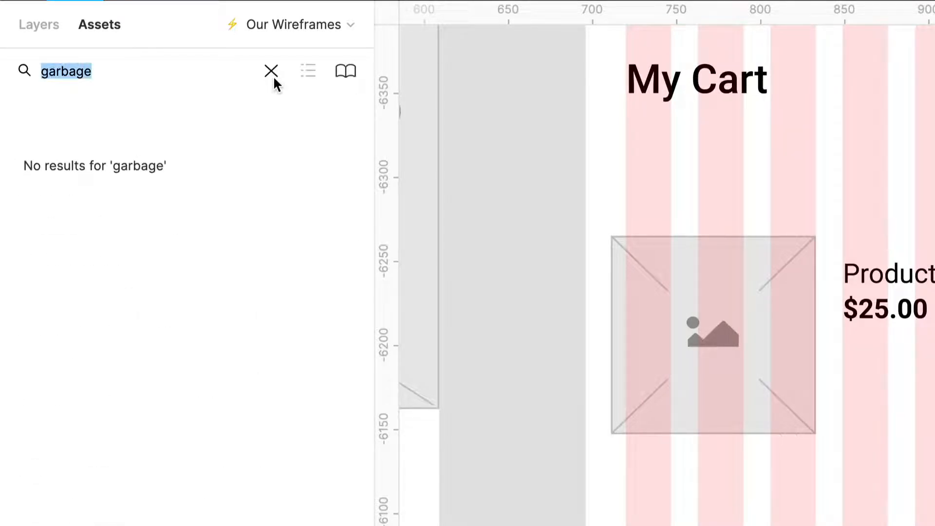
pyautogui.write('tras')
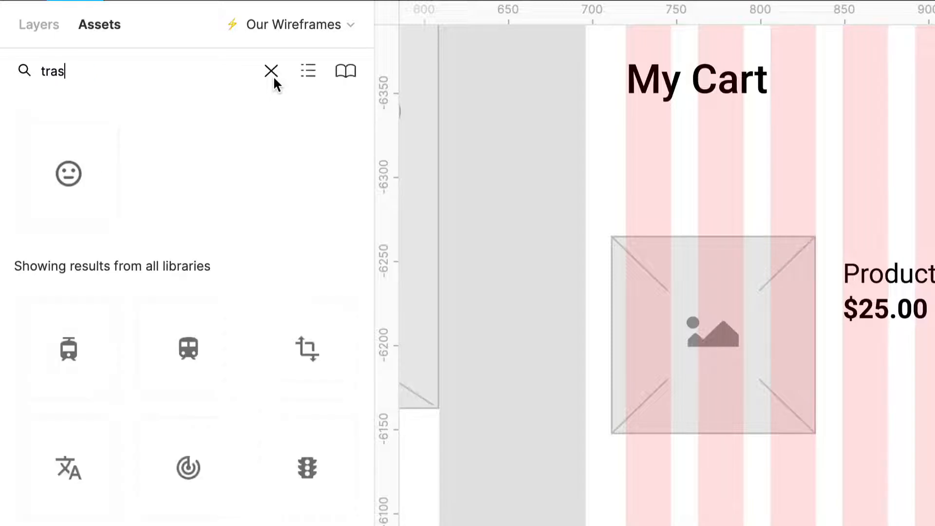
pyautogui.hotkey('ctrl', 'a')
pyautogui.press('BackSpace')
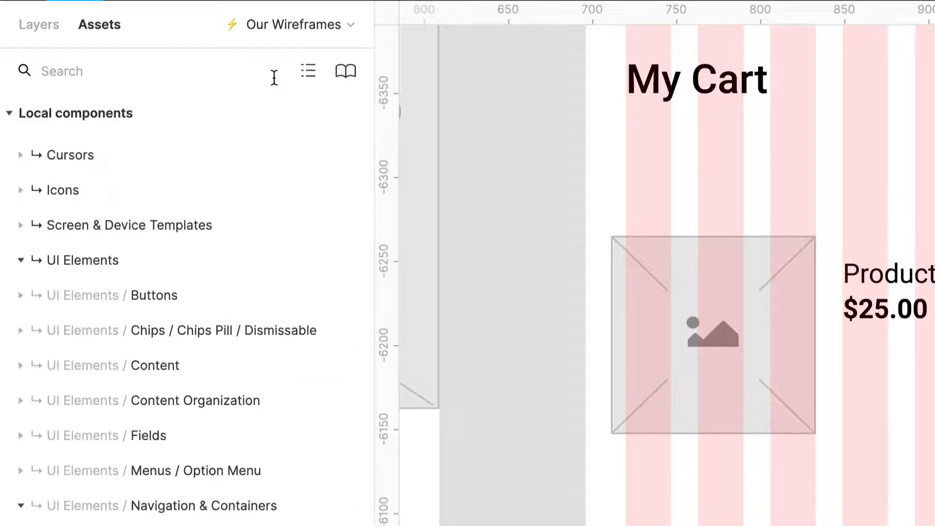
# - Place the trash can icon from the local Delete icon set below the price in the Cart frame, at about X 180, Y 214
pyautogui.click(21, 189)
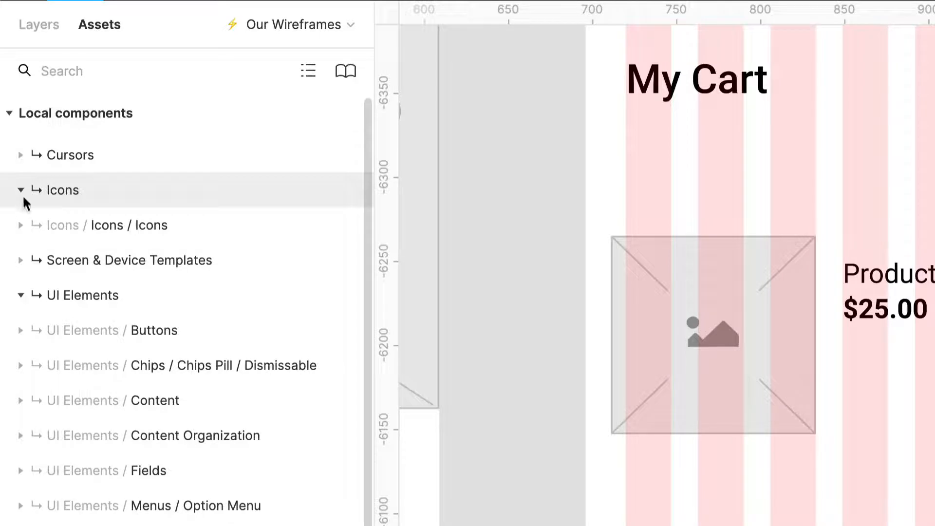
pyautogui.click(23, 224)
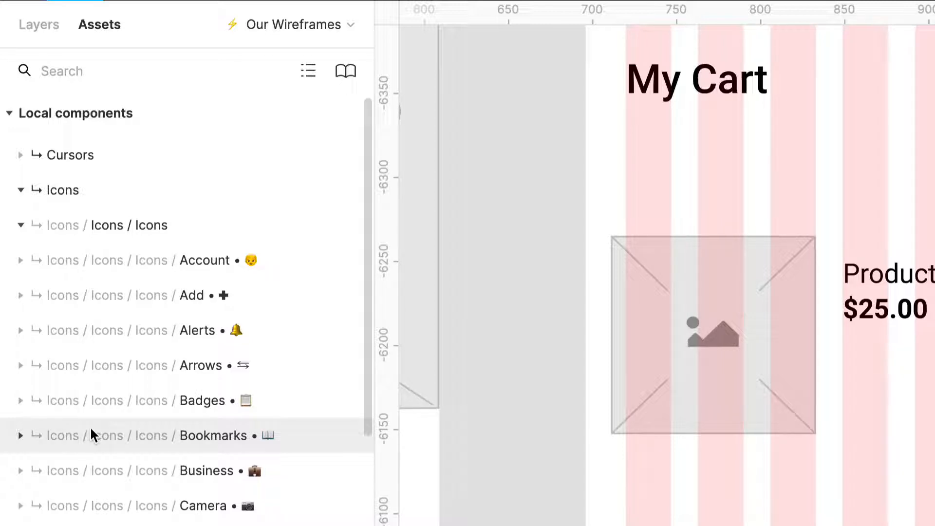
pyautogui.scroll(-3, 89, 425)
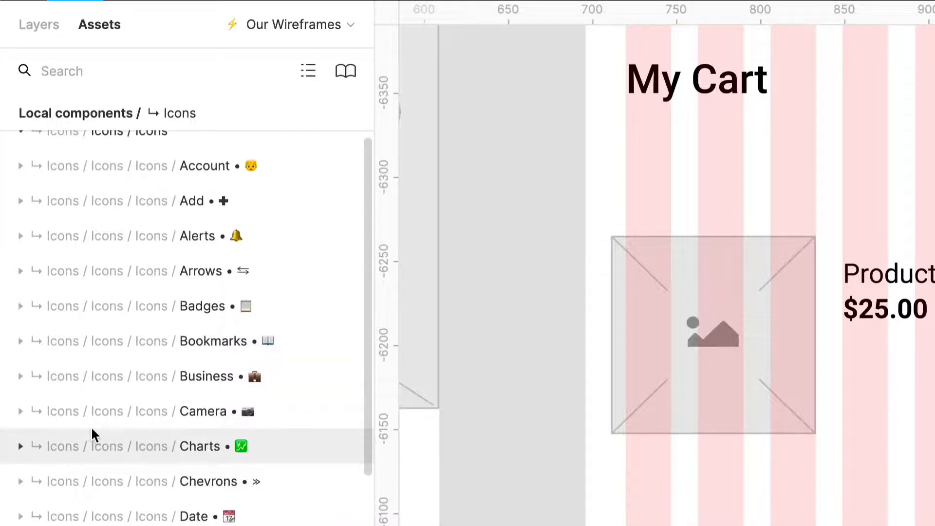
pyautogui.scroll(-3, 91, 425)
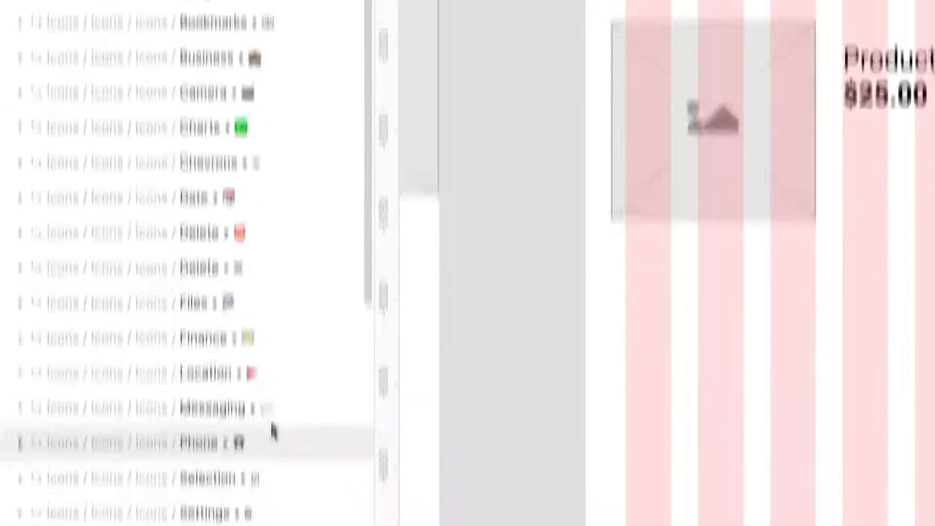
pyautogui.click(20, 482)
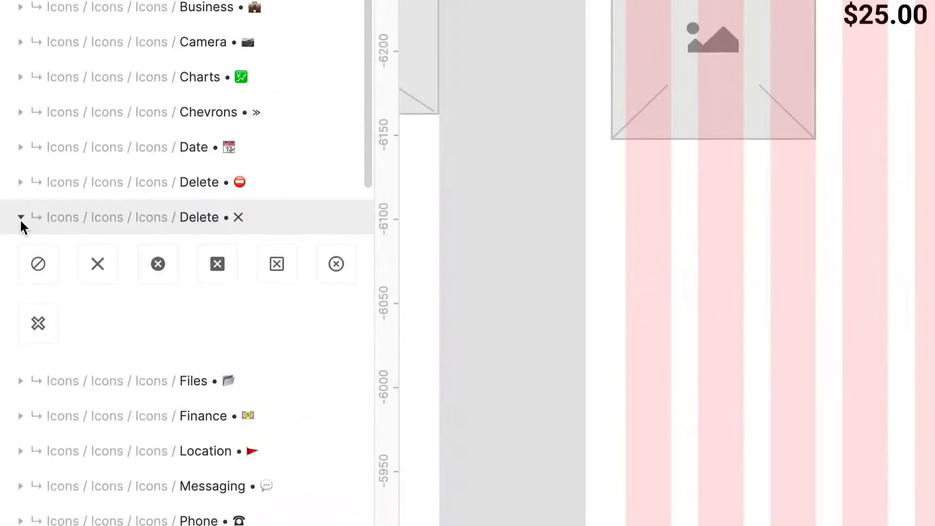
pyautogui.click(20, 219)
pyautogui.click(21, 184)
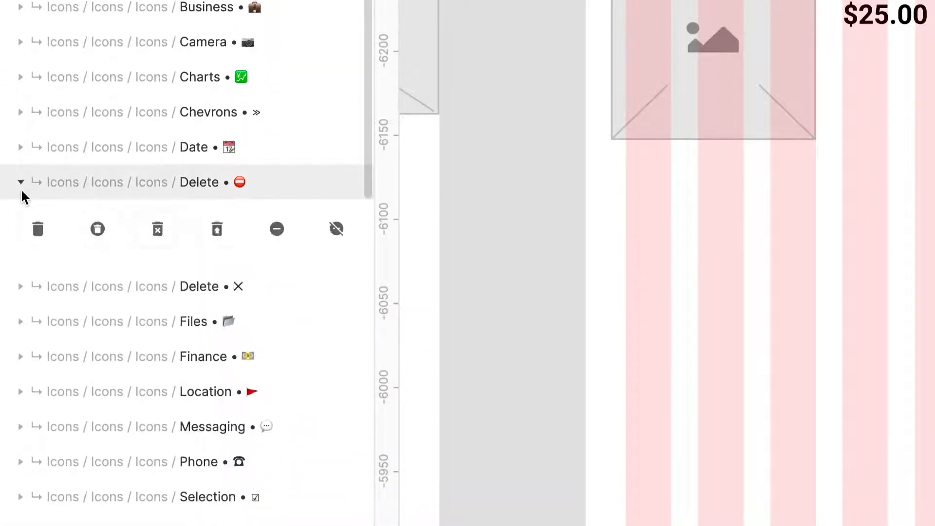
pyautogui.moveTo(38, 230); pyautogui.dragTo(547, 398)
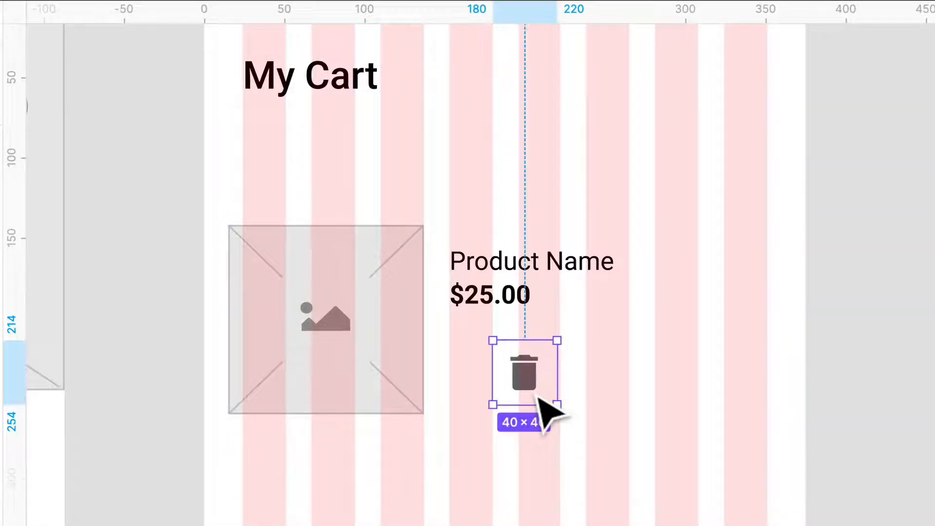
# - Detach the trash icon from its component and ungroup its surrounding frame
pyautogui.press('alt+super+b')
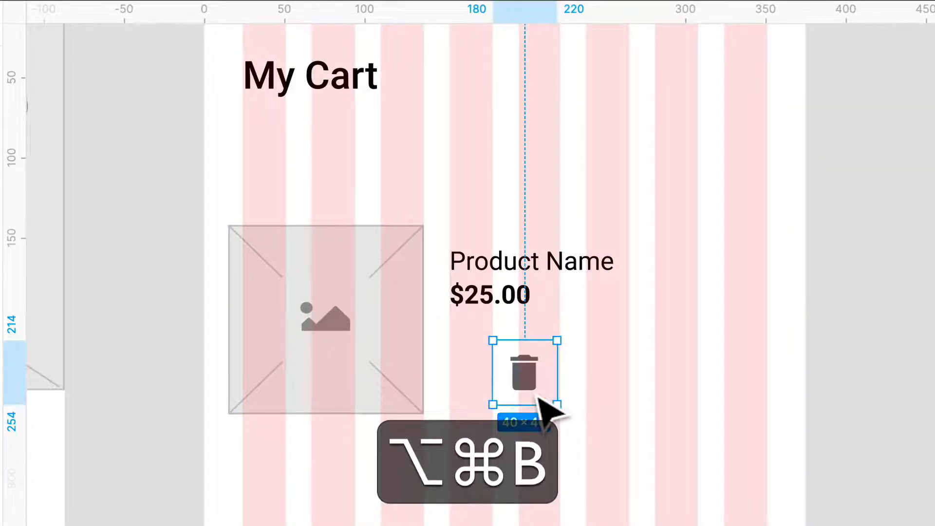
pyautogui.press('shift+super+g')
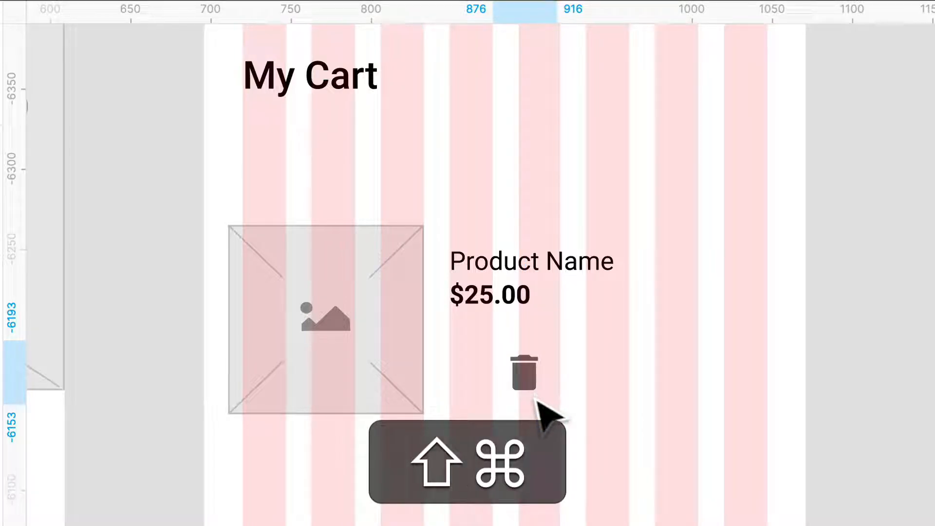
pyautogui.click(538, 393)
pyautogui.click(584, 394)
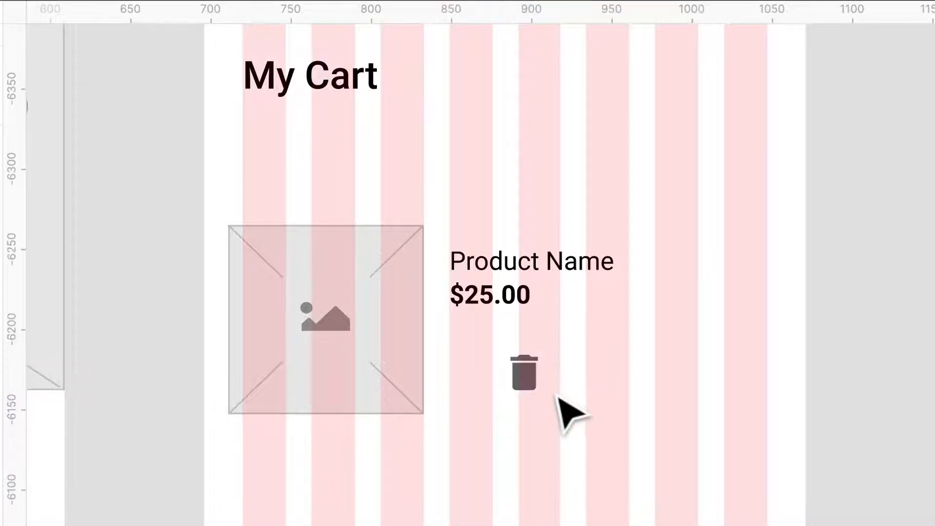
# - Move the trash icon closer to the image placeholder so it sits below the start of the price
pyautogui.moveTo(577, 424); pyautogui.dragTo(464, 350)
pyautogui.click(631, 429)
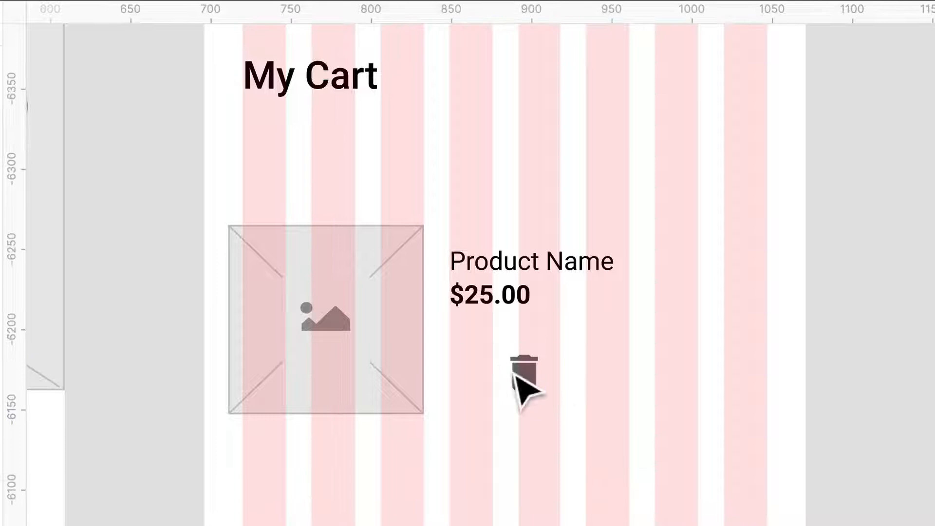
pyautogui.moveTo(532, 376); pyautogui.dragTo(488, 382)
pyautogui.click(538, 373)
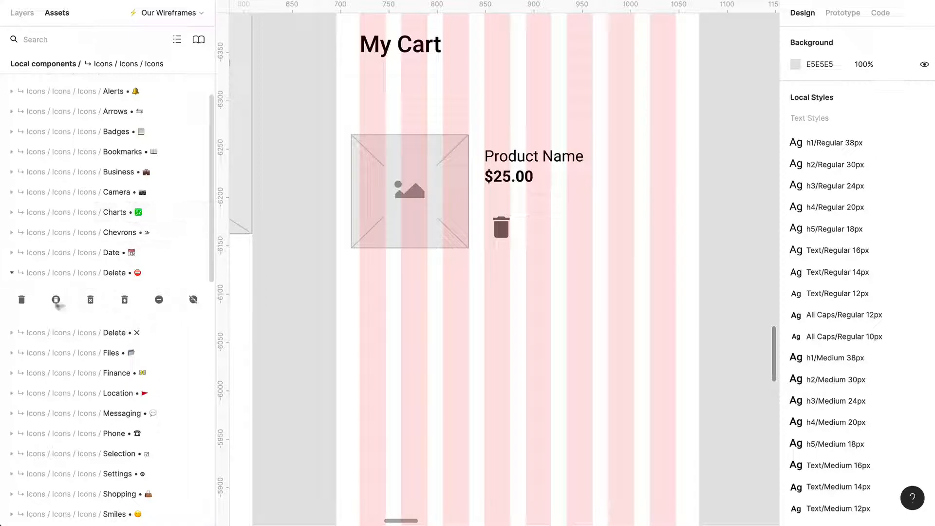
# - Place the circled plus icon from the Add icon set beside the trash icon, at about X 232, Y 217
pyautogui.click(11, 274)
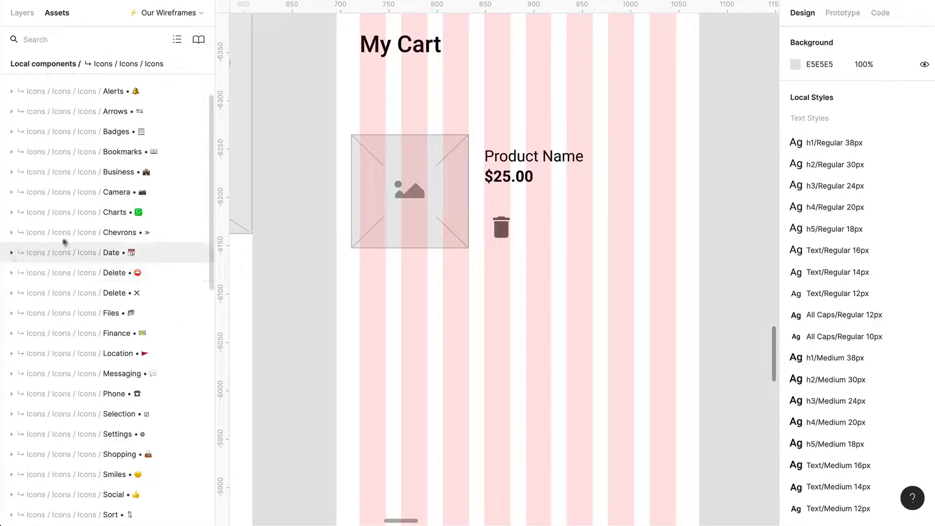
pyautogui.scroll(3, 66, 241)
pyautogui.click(15, 171)
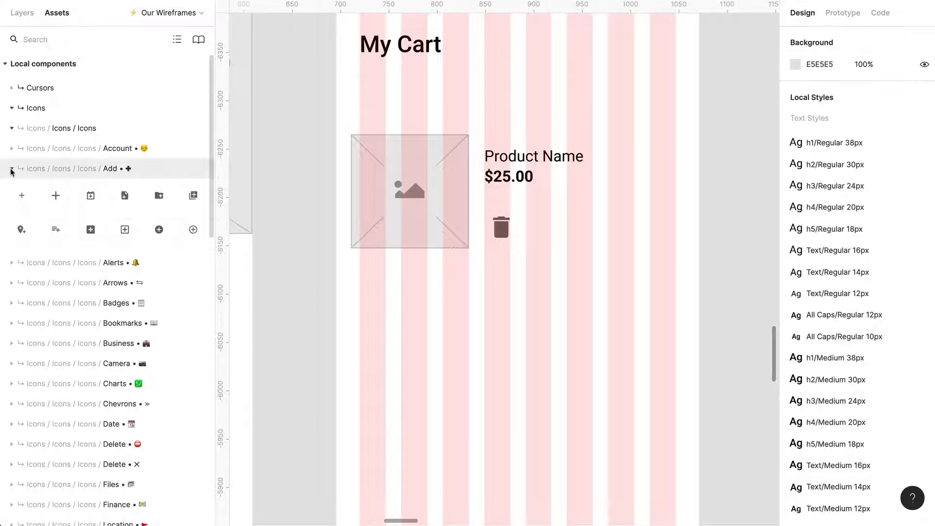
pyautogui.moveTo(160, 230); pyautogui.dragTo(588, 237)
# - Detach the circled plus icon from its component and ungroup its surrounding frame
pyautogui.press('alt+super+b')
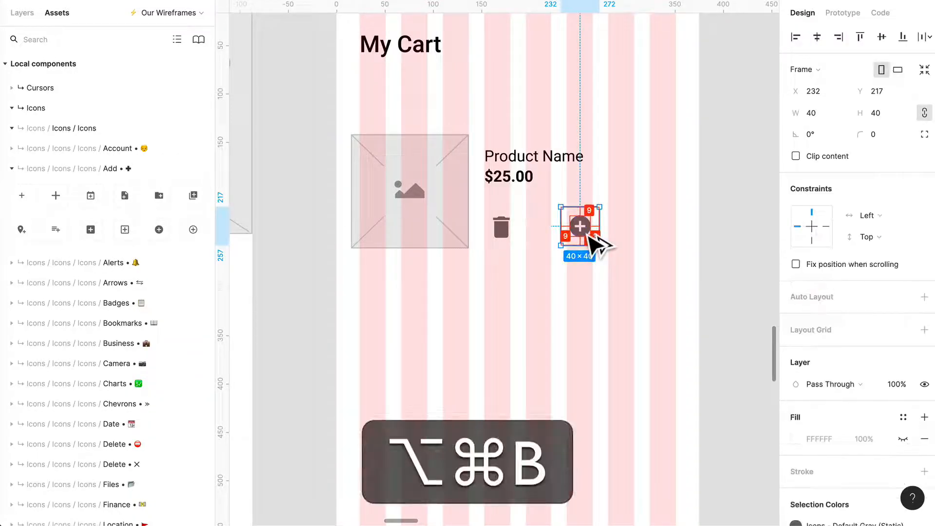
pyautogui.press('shift+super+g')
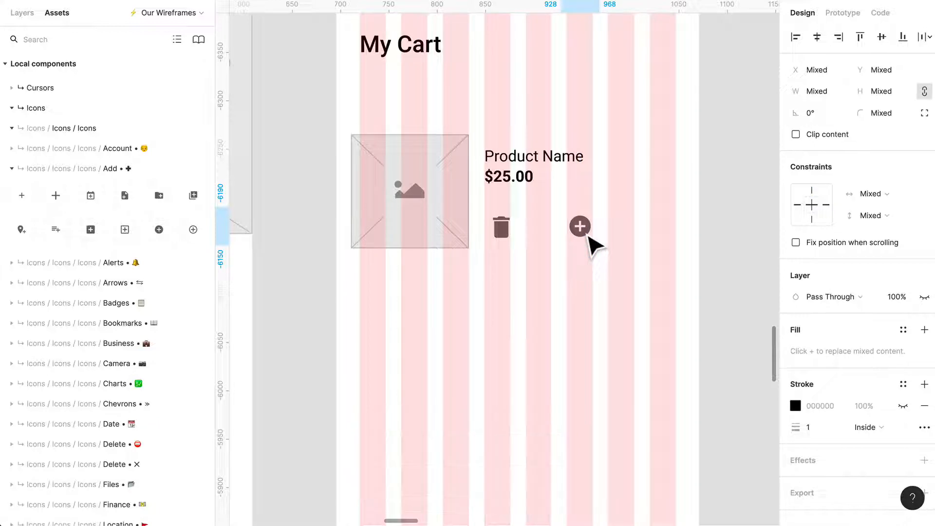
pyautogui.click(634, 264)
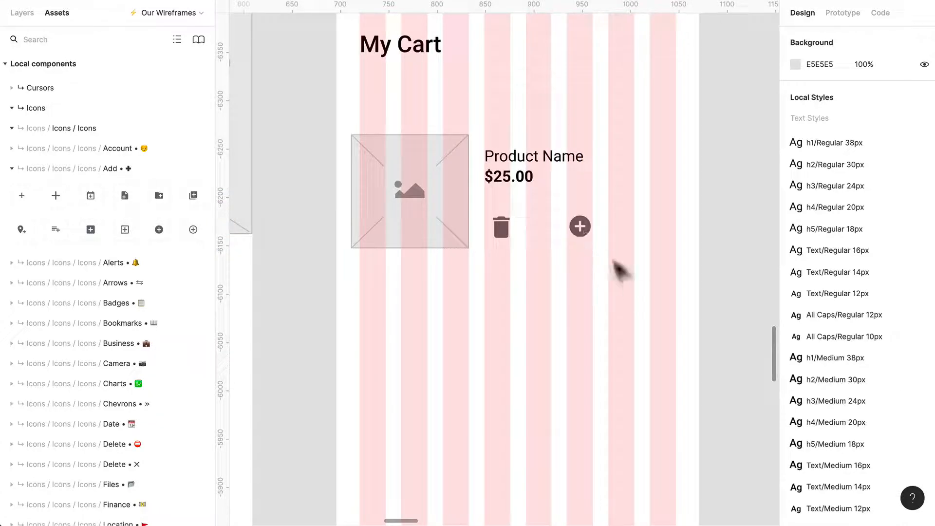
# - Move the plus icon level with the trash icon, at X 245, Y 227, and hide the layout grids
pyautogui.moveTo(613, 268); pyautogui.dragTo(549, 164)
pyautogui.click(619, 223)
pyautogui.moveTo(587, 229)
pyautogui.mouseDown()
pyautogui.moveTo(575, 237)
pyautogui.moveTo(602, 238)
pyautogui.moveTo(591, 234)
pyautogui.mouseUp()
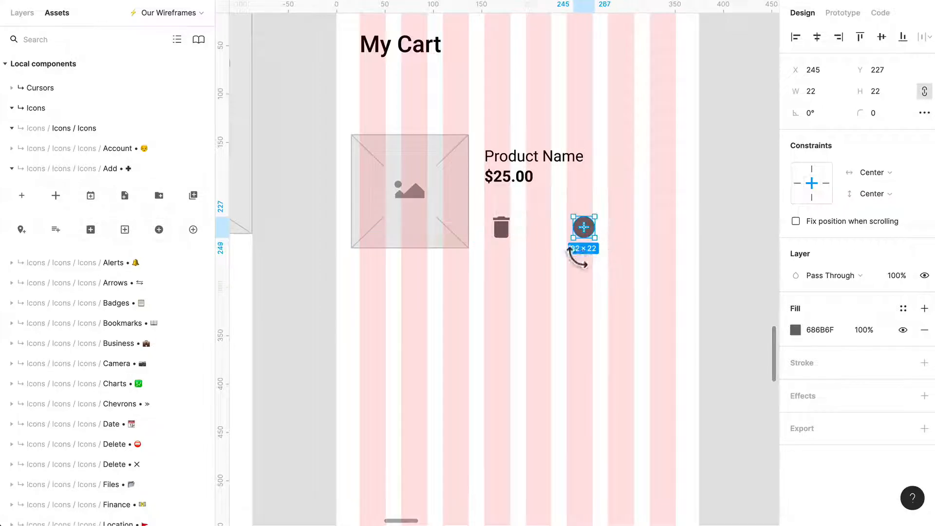
pyautogui.click(577, 280)
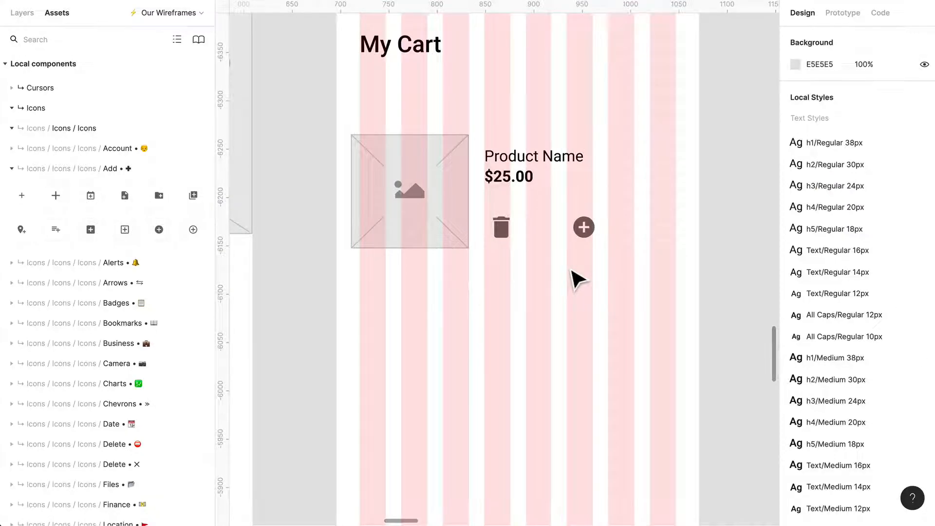
pyautogui.hotkey('ctrl', 'shift', '4')
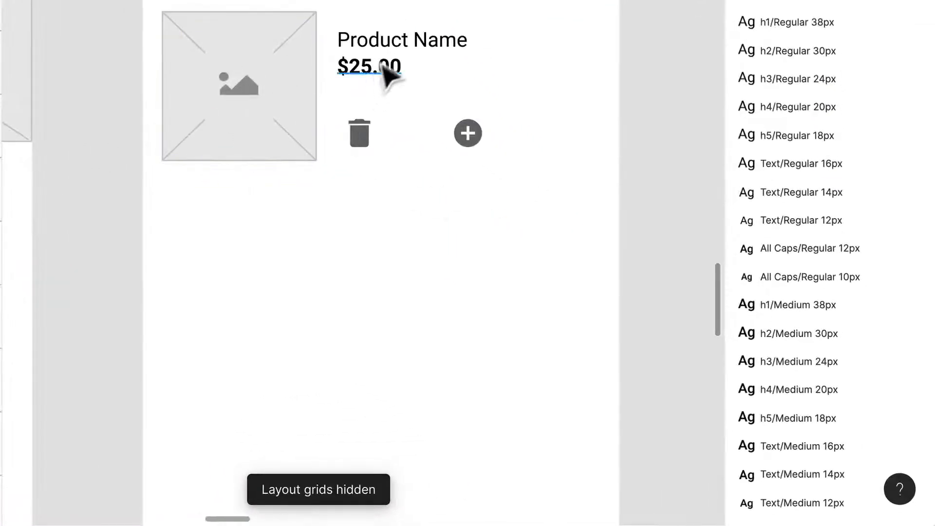
# - Duplicate the product name as centre-aligned text reading "1" and place it midway between the trash and plus icons
pyautogui.moveTo(402, 43); pyautogui.dragTo(424, 149)
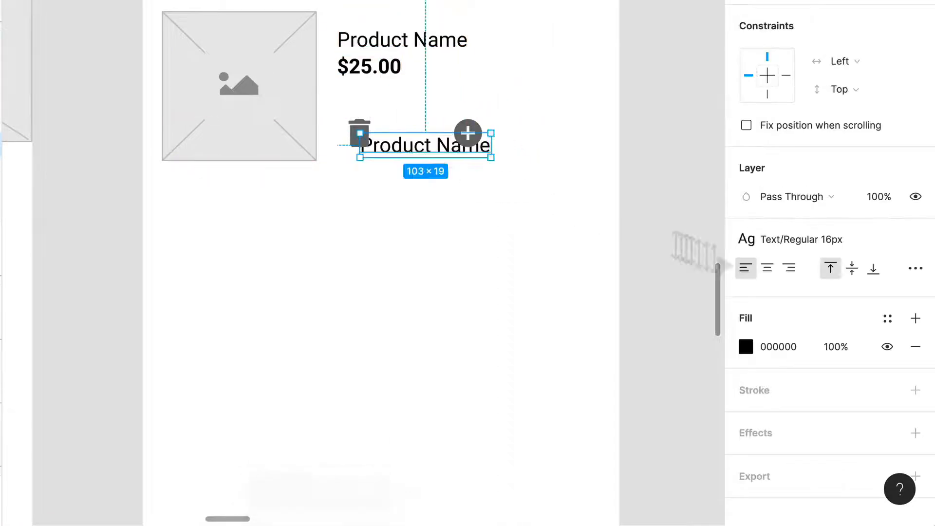
pyautogui.click(765, 267)
pyautogui.press('Return')
pyautogui.write('1')
pyautogui.press('Escape')
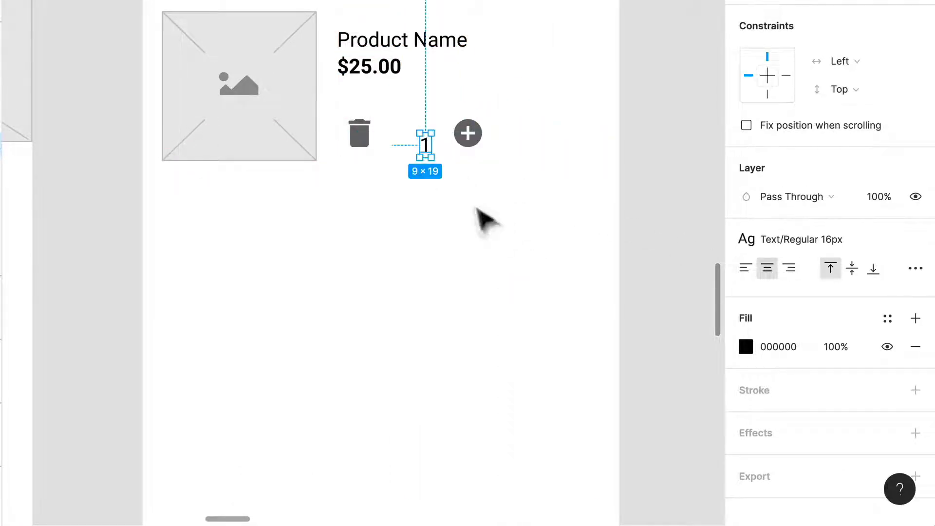
pyautogui.moveTo(436, 156); pyautogui.dragTo(416, 148)
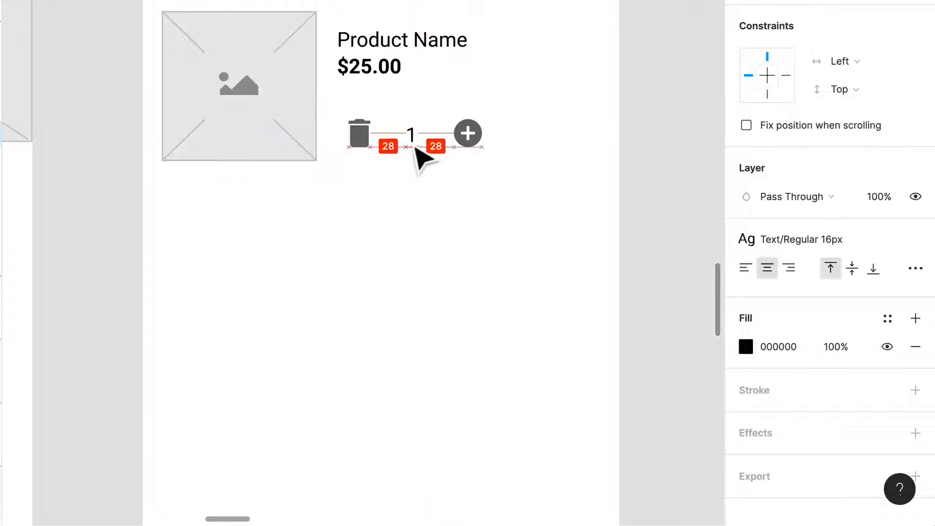
# - Line up the trash icon, number 1 and plus icon in a row, and shrink the trash icon to 19 px high
pyautogui.moveTo(470, 138); pyautogui.dragTo(370, 121)
pyautogui.scroll(5, 424, 161)
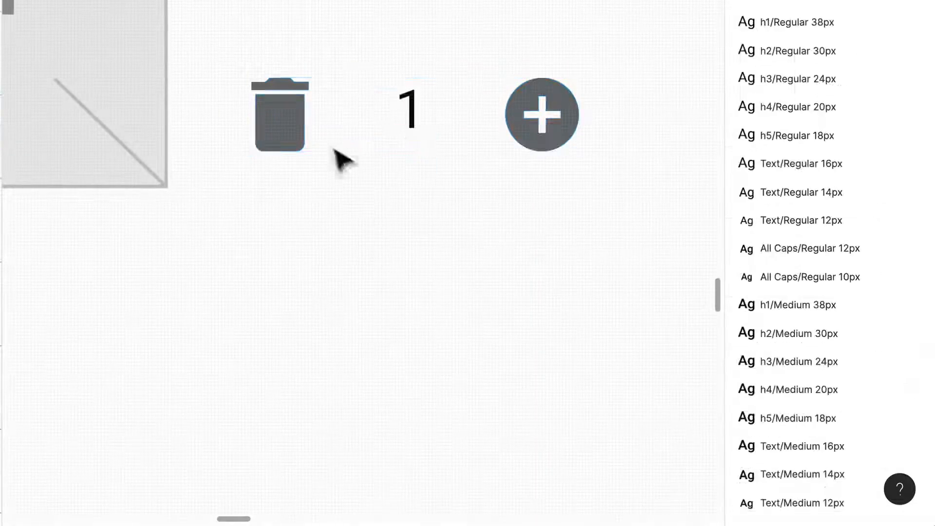
pyautogui.click(311, 136)
pyautogui.moveTo(305, 152)
pyautogui.mouseDown()
pyautogui.moveTo(321, 168)
pyautogui.moveTo(313, 151)
pyautogui.moveTo(319, 160)
pyautogui.mouseUp()
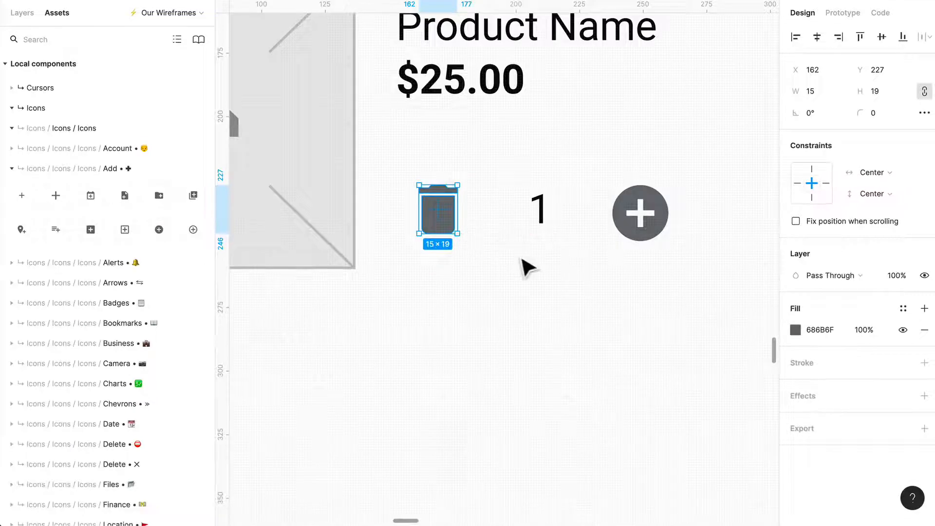
pyautogui.click(527, 267)
pyautogui.scroll(-2, 628, 263)
# - Shrink the circled plus icon to 19 × 19 px to match the trash icon's height
pyautogui.click(634, 238)
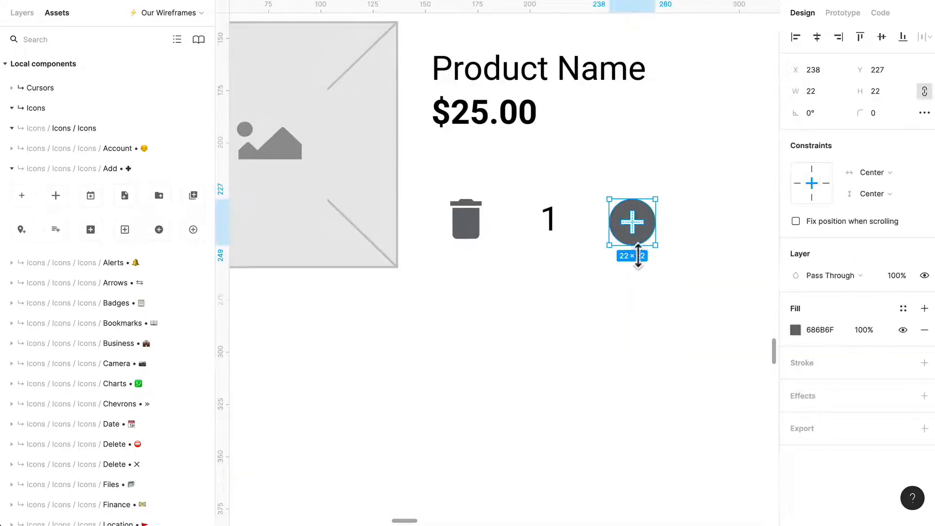
pyautogui.moveTo(611, 246); pyautogui.dragTo(616, 240)
pyautogui.click(704, 282)
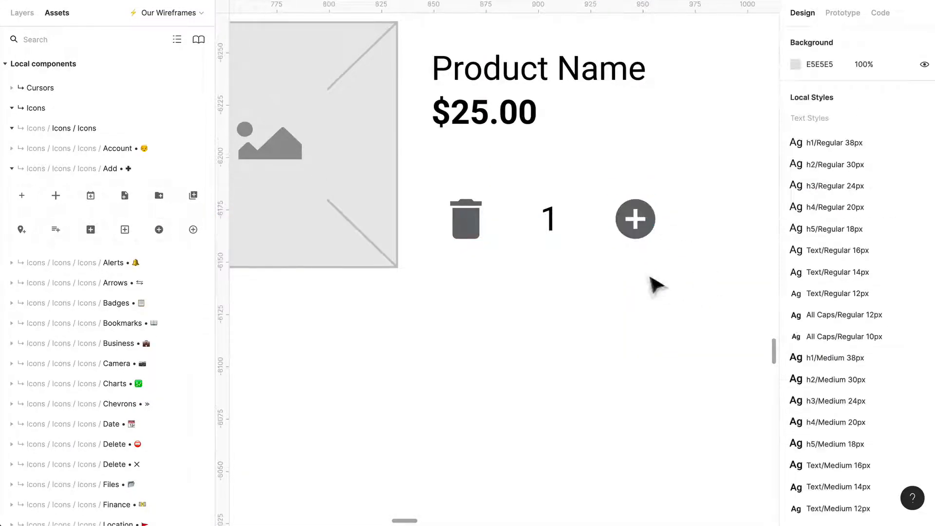
# - Apply the Text/Bold 16px style to the quantity number 1
pyautogui.scroll(-2, 639, 270)
pyautogui.click(574, 232)
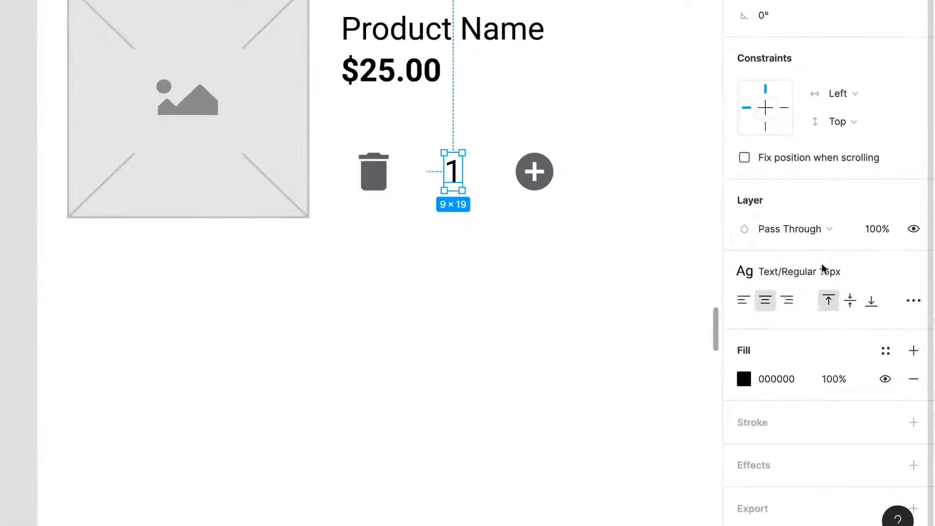
pyautogui.click(824, 305)
pyautogui.scroll(-5, 839, 467)
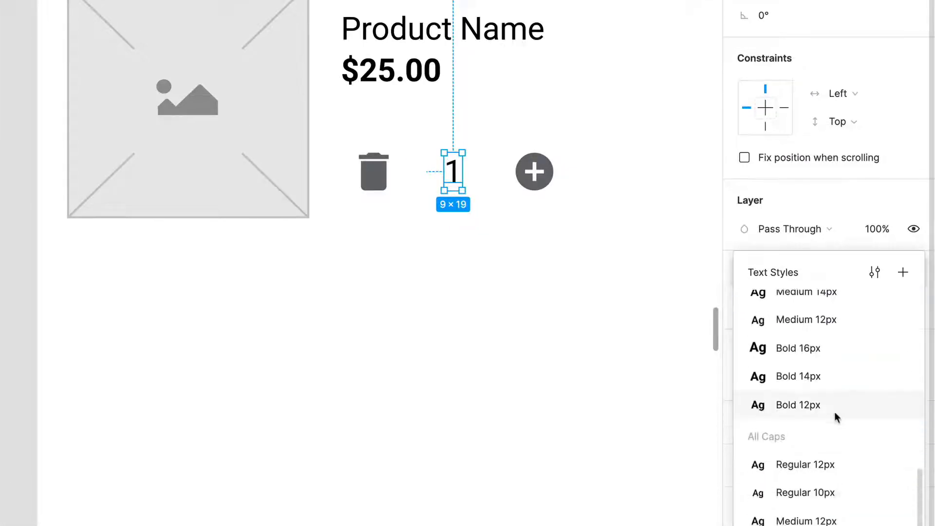
pyautogui.click(834, 375)
pyautogui.click(531, 260)
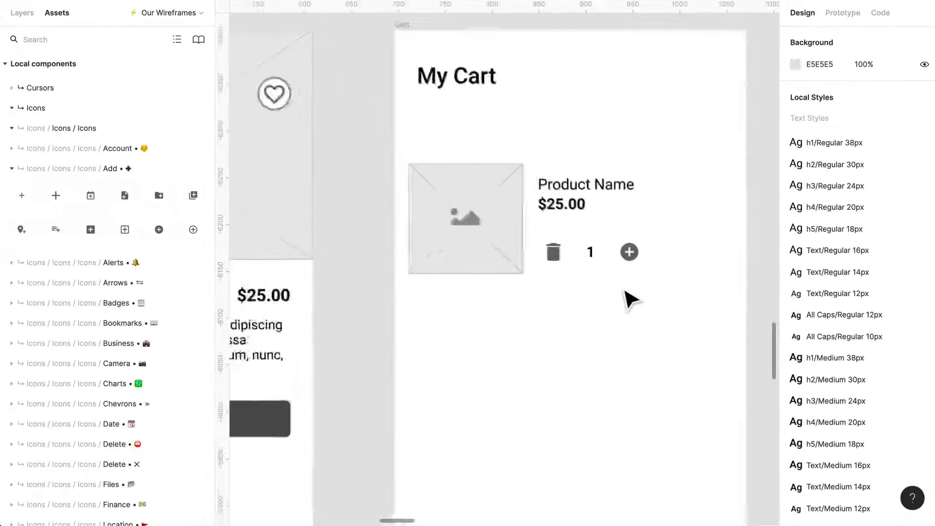
# - Tighten the gaps between trash icon, number and plus icon to 19 px, and align the row with the price's left edge at Y 218
pyautogui.scroll(-1, 631, 300)
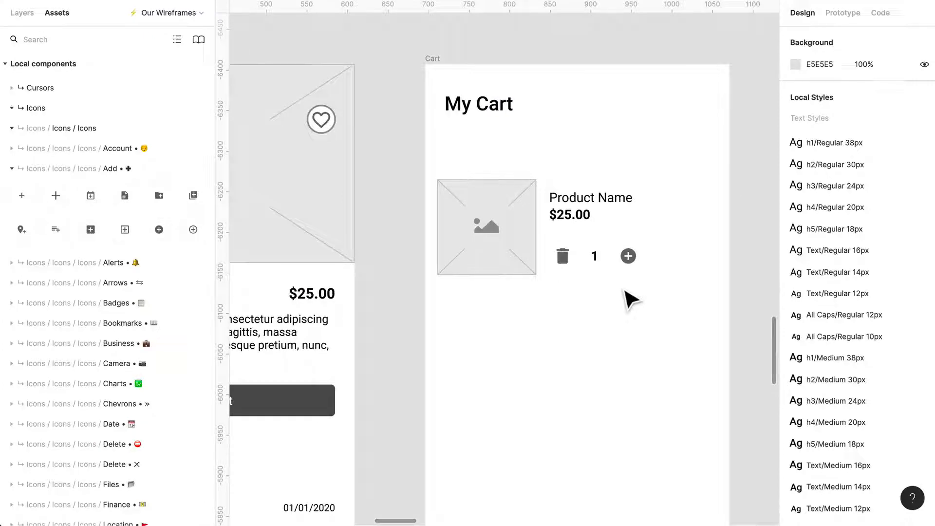
pyautogui.scroll(3, 630, 300)
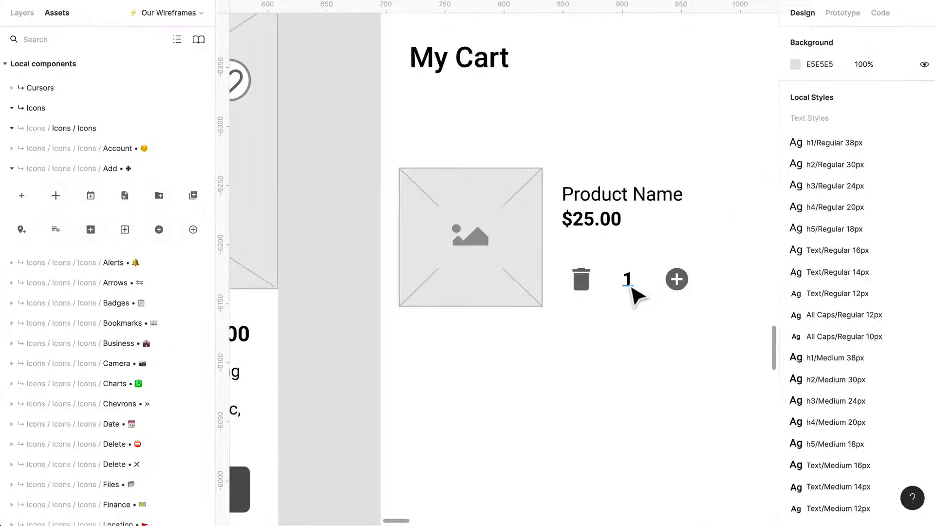
pyautogui.moveTo(631, 287); pyautogui.dragTo(659, 287)
pyautogui.press('Escape')
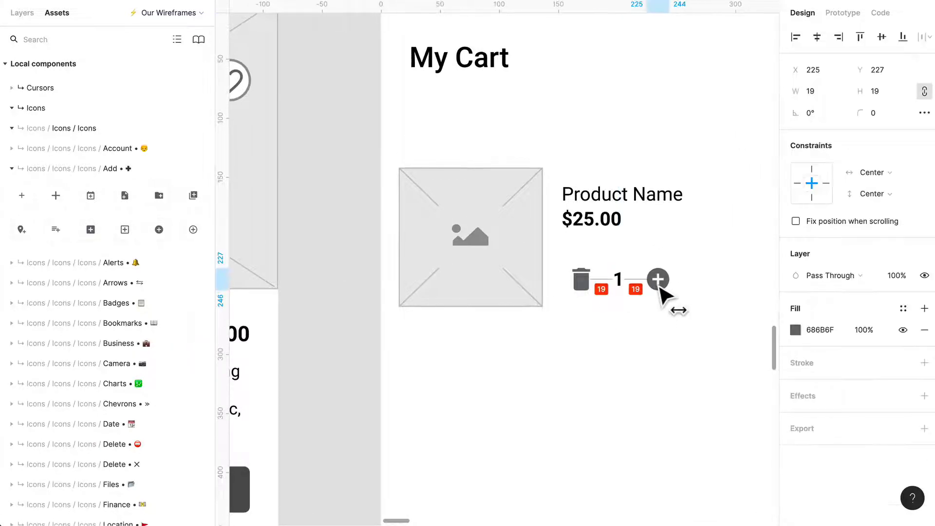
pyautogui.click(704, 323)
pyautogui.moveTo(694, 314); pyautogui.dragTo(579, 281)
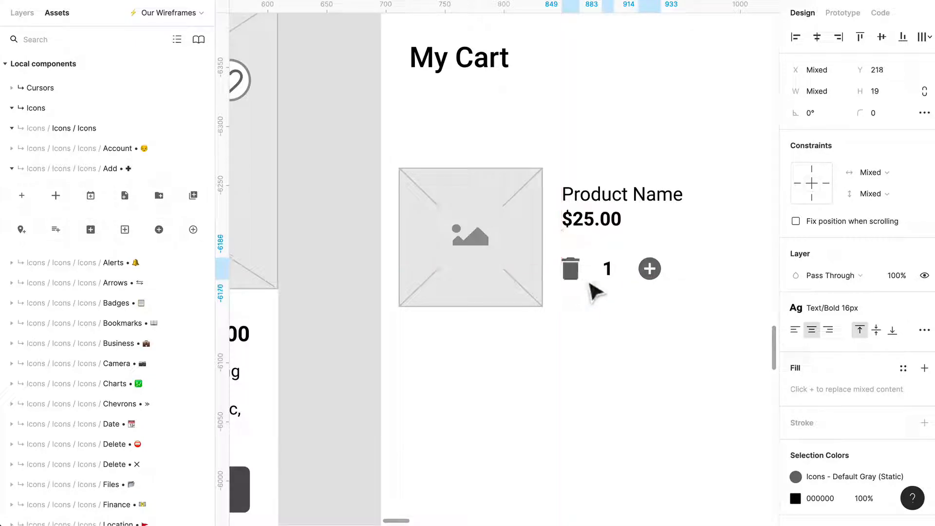
# - Move the product name, price and quantity row down together so they sit roughly centred beside the image placeholder
pyautogui.click(693, 320)
pyautogui.moveTo(692, 319); pyautogui.dragTo(598, 219)
pyautogui.click(676, 371)
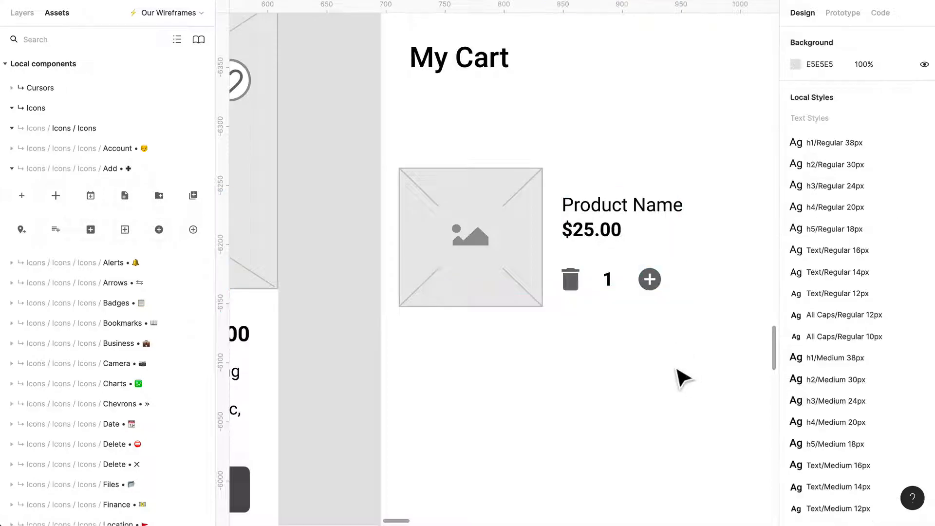
# - Duplicate the whole product item directly below the first one, leaving a 16 px gap
pyautogui.scroll(-3, 676, 371)
pyautogui.hscroll(2, 674, 371)
pyautogui.moveTo(652, 382); pyautogui.dragTo(463, 254)
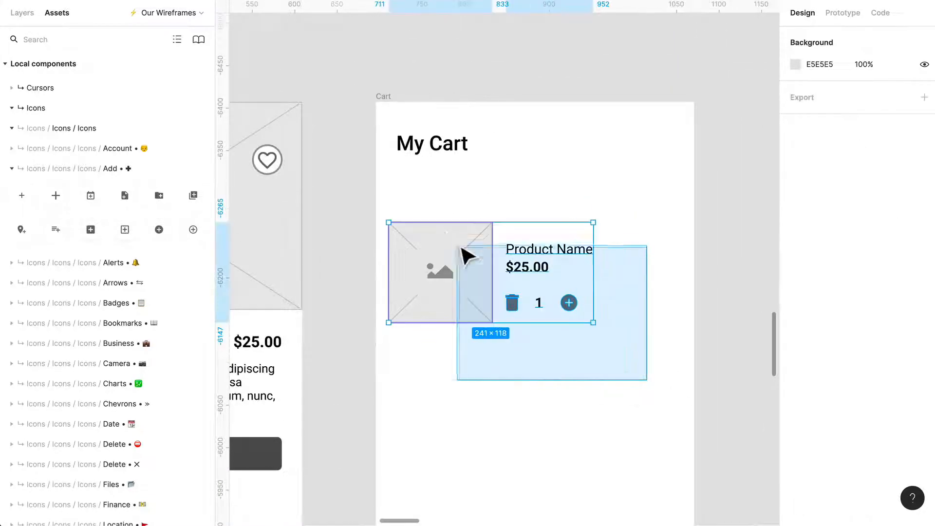
pyautogui.keyDown('alt'); pyautogui.moveTo(480, 302); pyautogui.dragTo(478, 379); pyautogui.keyUp('alt')
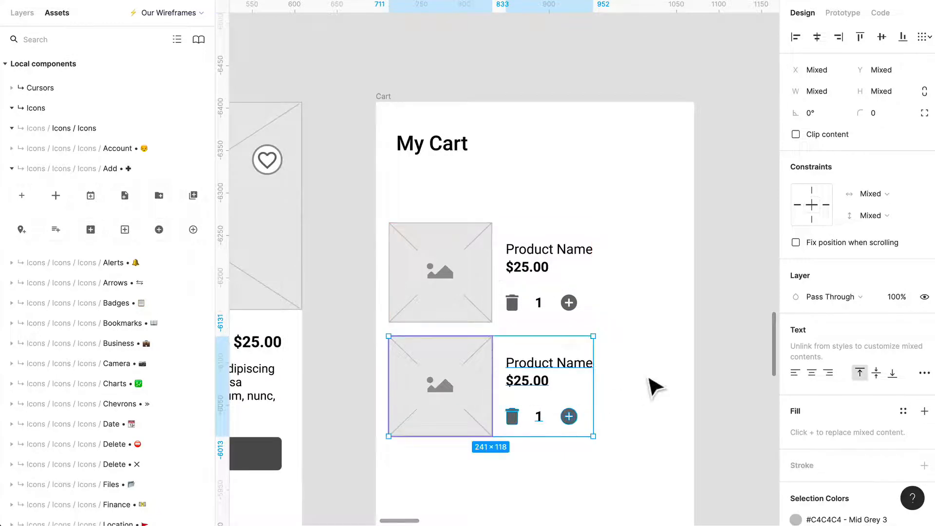
pyautogui.click(632, 430)
# - Place the circled minus icon from the Delete icon set over the second product item's quantity row
pyautogui.scroll(-2, 632, 431)
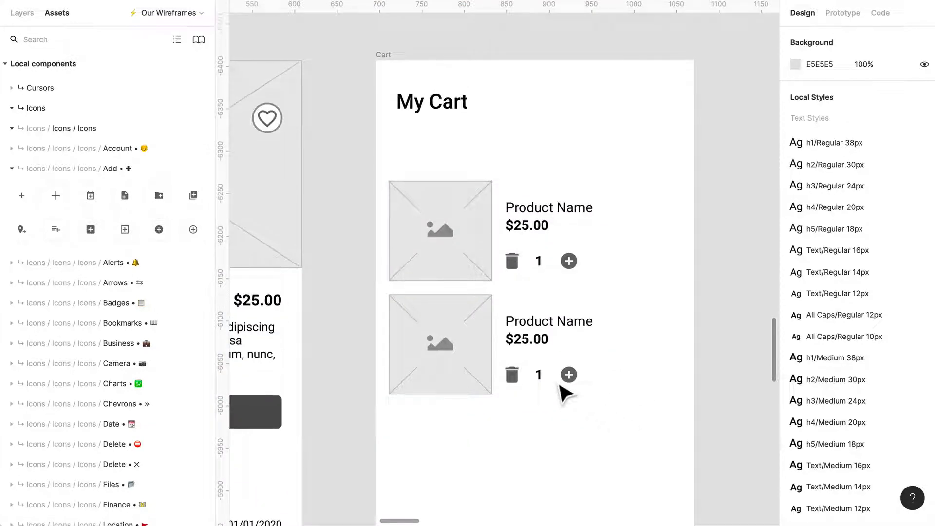
pyautogui.scroll(2, 560, 384)
pyautogui.scroll(-2, 137, 356)
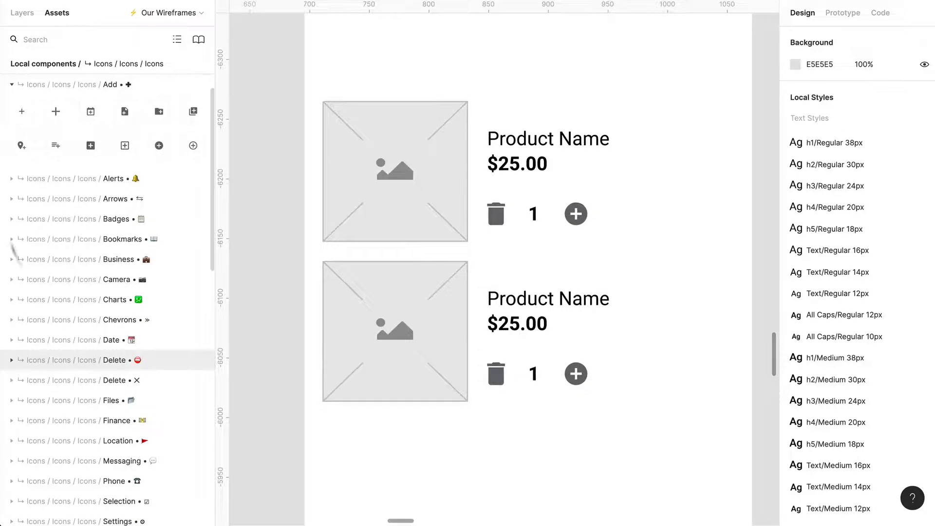
pyautogui.scroll(-5, 98, 361)
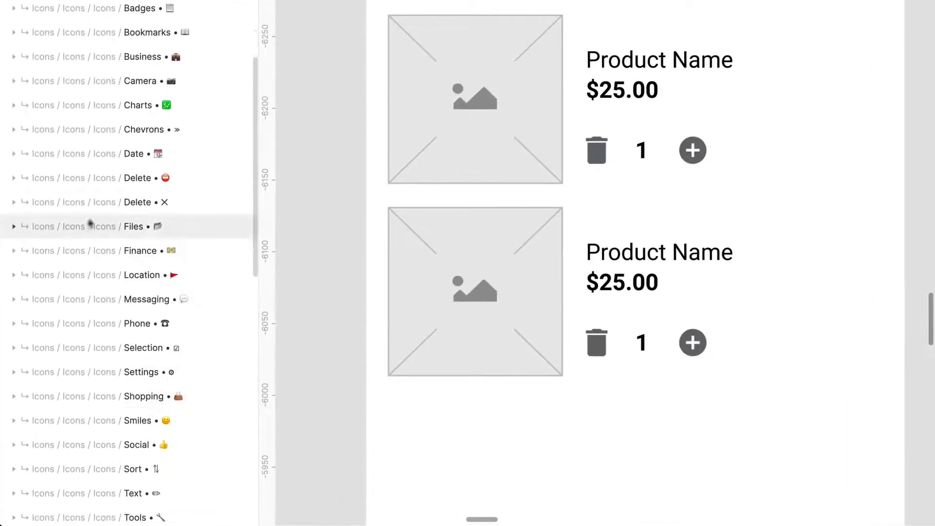
pyautogui.click(14, 178)
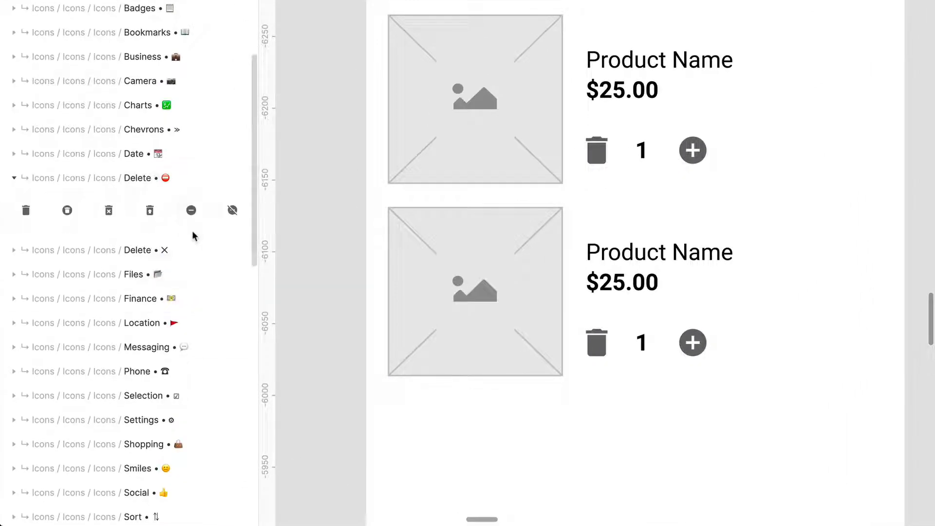
pyautogui.moveTo(192, 232); pyautogui.dragTo(633, 377)
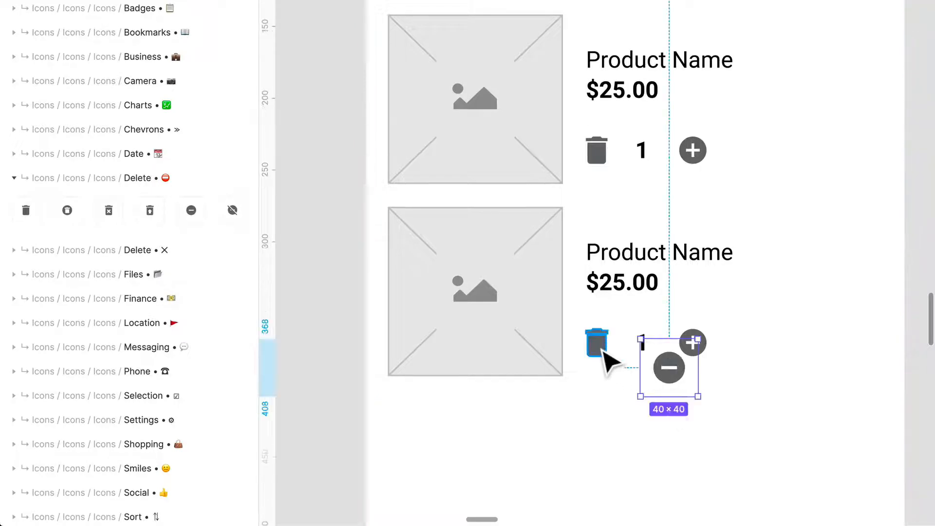
# - Delete the second item's trash icon and change its quantity number to 2
pyautogui.click(604, 352)
pyautogui.press('Delete')
pyautogui.click(643, 349)
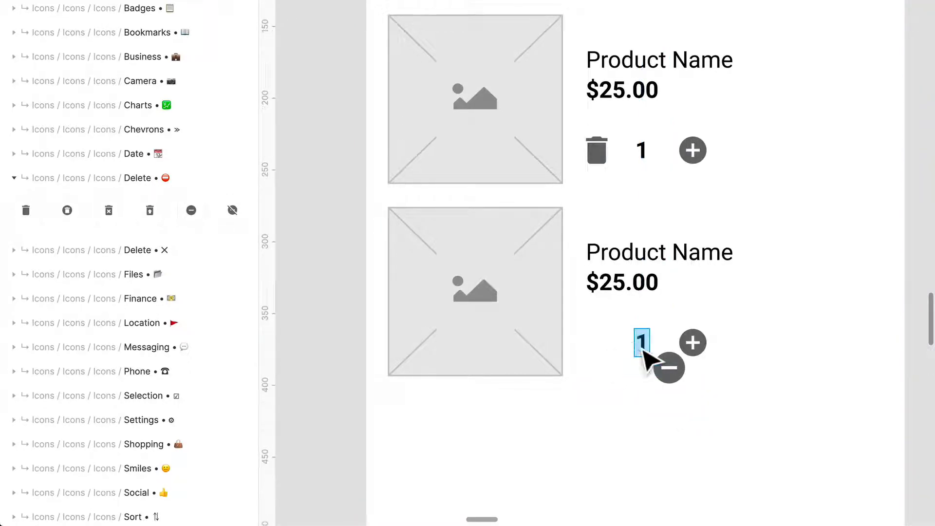
# - Move the circled minus icon clear below the quantity row, detach it from its component and ungroup its frame
pyautogui.moveTo(681, 385); pyautogui.dragTo(652, 440)
pyautogui.press('alt+super+b')
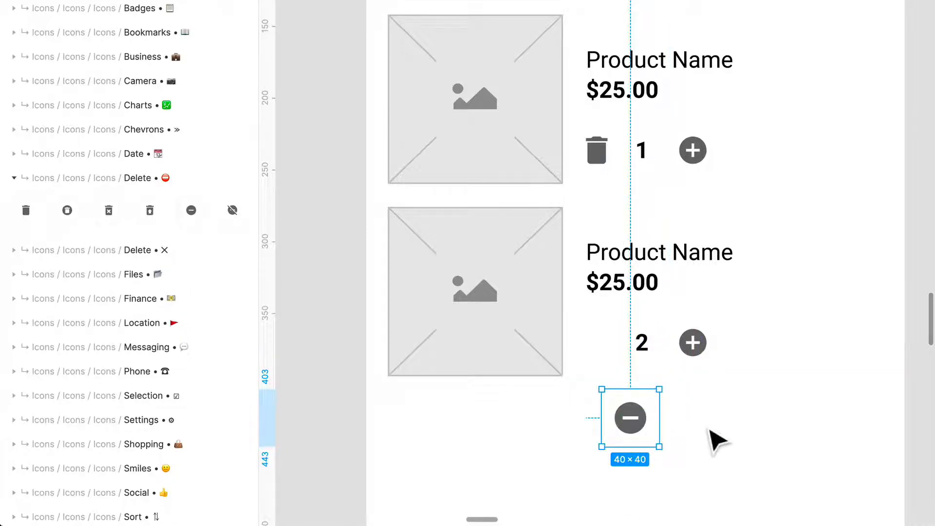
pyautogui.press('Escape')
# - Position the minus icon before the number 2 in the second item's row and shrink it to 19 × 19 px
pyautogui.moveTo(647, 438); pyautogui.dragTo(622, 376)
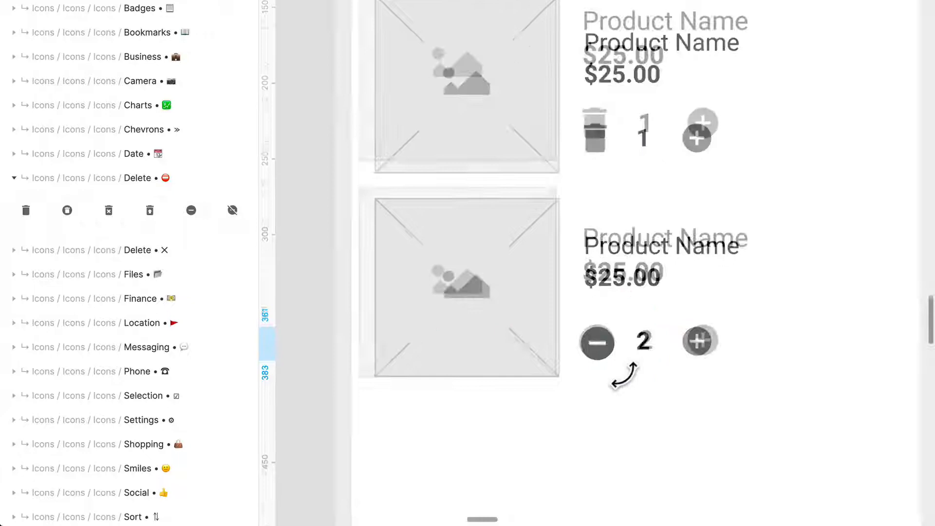
pyautogui.scroll(5, 623, 375)
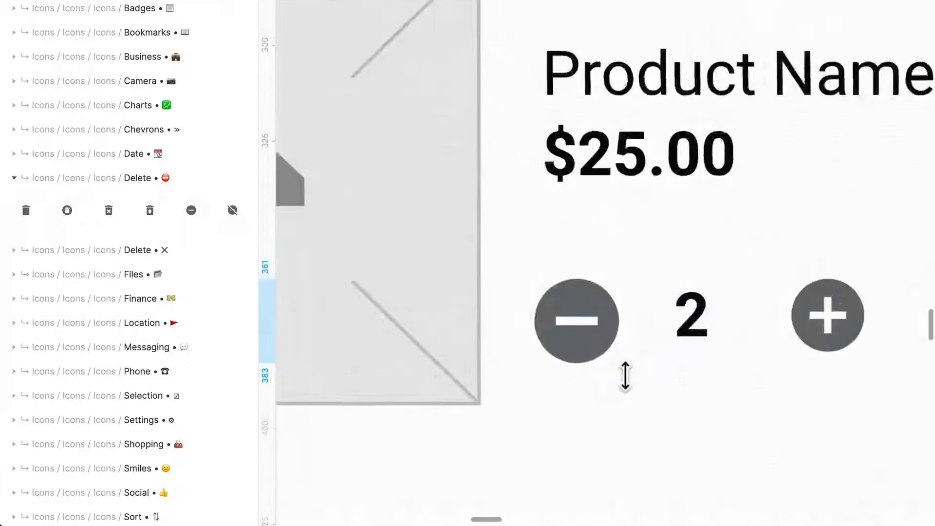
pyautogui.moveTo(530, 380); pyautogui.dragTo(555, 364)
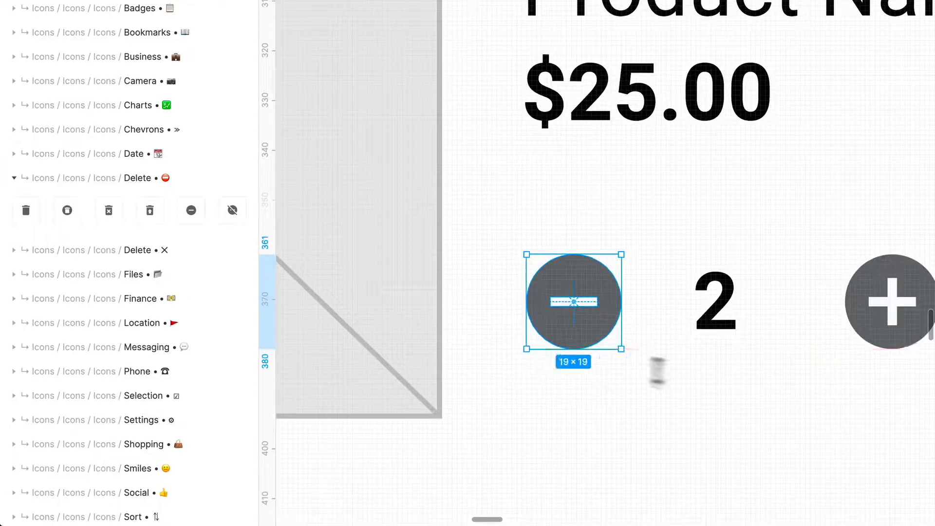
# - Select both product items on the Cart screen and move them up closer to the My Cart heading
pyautogui.click(699, 434)
pyautogui.scroll(-3, 701, 436)
pyautogui.moveTo(709, 375); pyautogui.dragTo(722, 367)
pyautogui.click(766, 435)
pyautogui.scroll(-5, 767, 440)
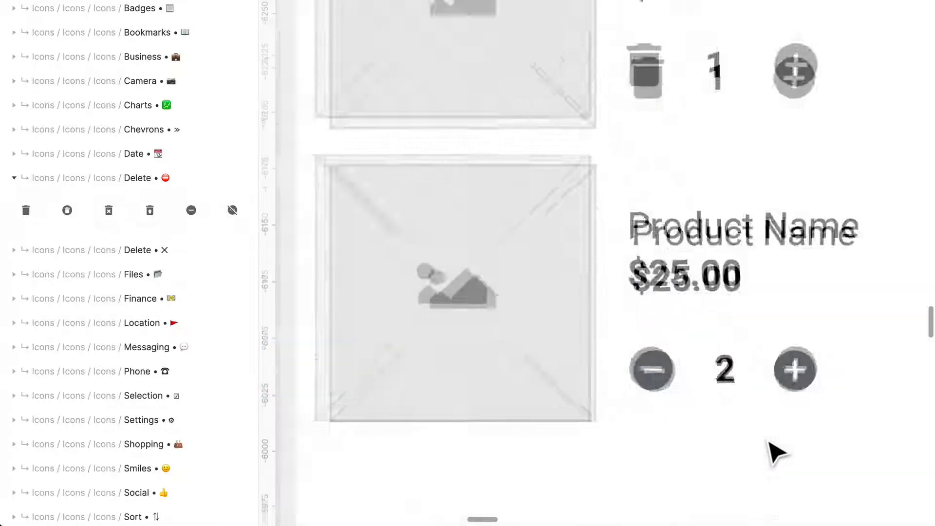
pyautogui.hscroll(2, 778, 450)
pyautogui.scroll(-2, 803, 467)
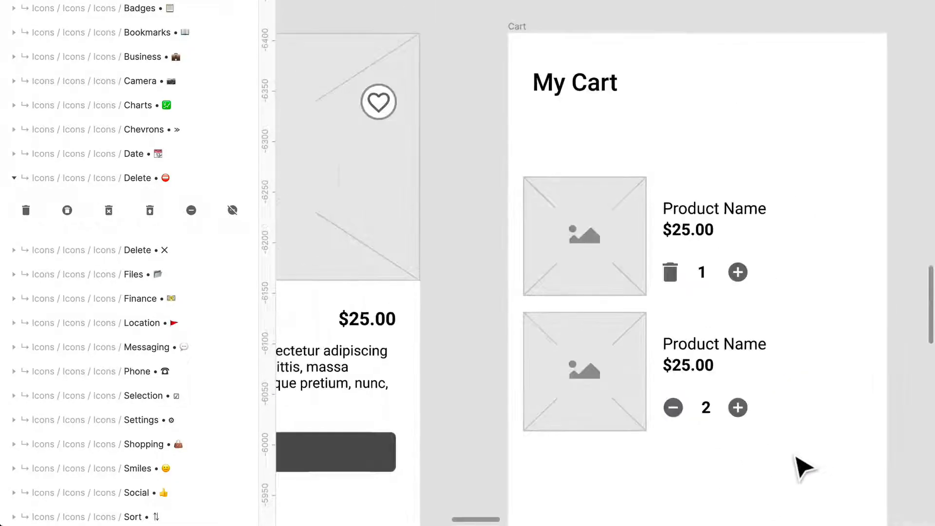
pyautogui.scroll(-2, 811, 443)
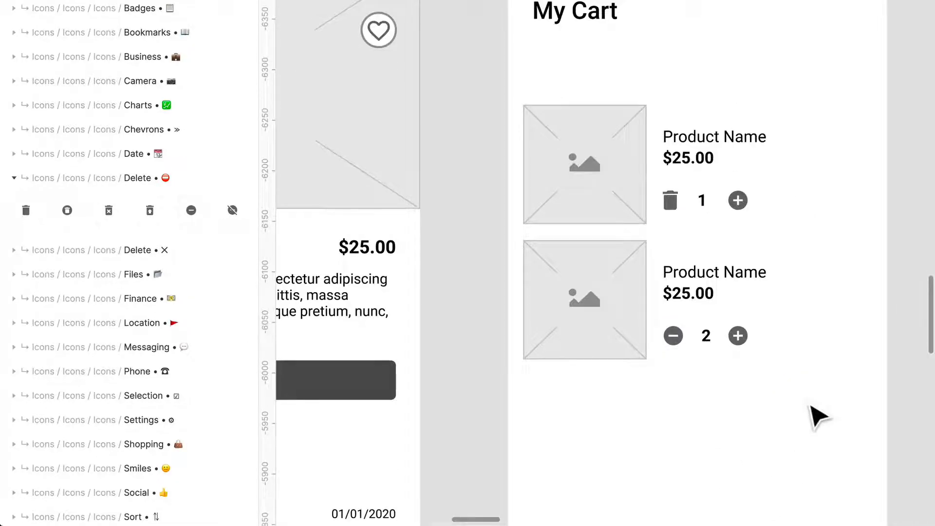
pyautogui.moveTo(828, 376); pyautogui.dragTo(535, 113)
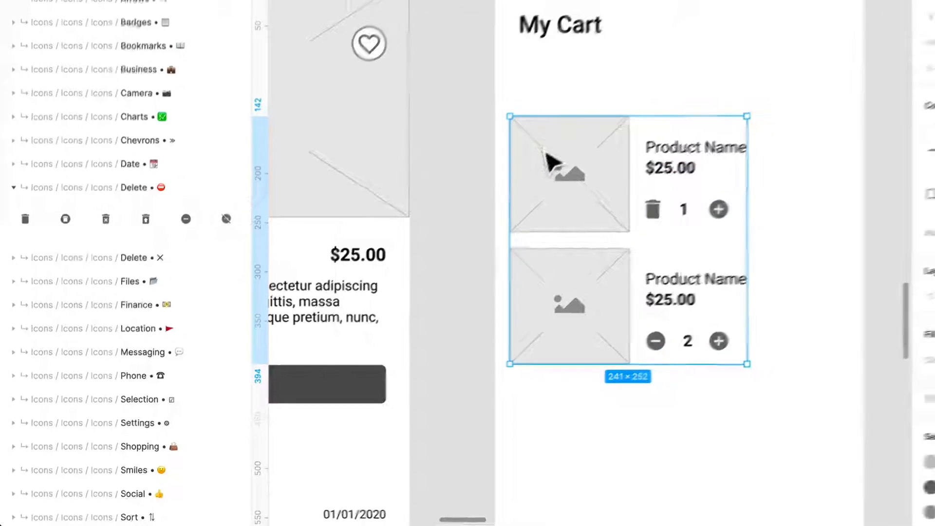
pyautogui.moveTo(545, 152); pyautogui.dragTo(555, 108)
pyautogui.click(664, 294)
# - Copy the Product Name heading and its description paragraph from the Product Page into the Cart frame below the second item
pyautogui.scroll(-1, 659, 294)
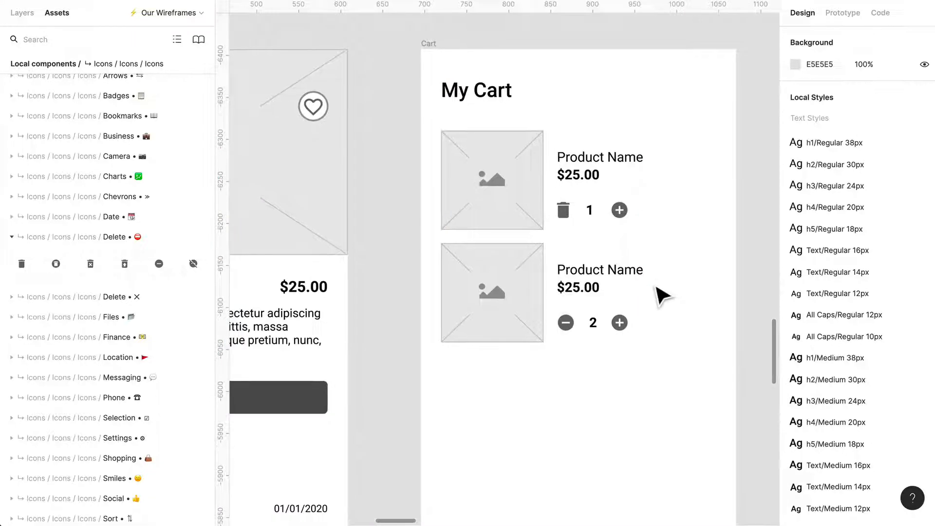
pyautogui.scroll(-2, 694, 334)
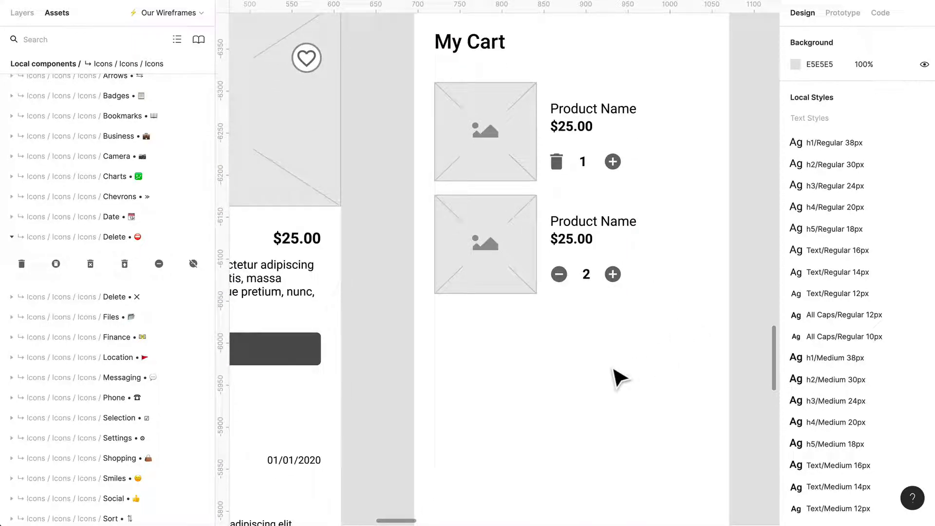
pyautogui.scroll(-5, 612, 371)
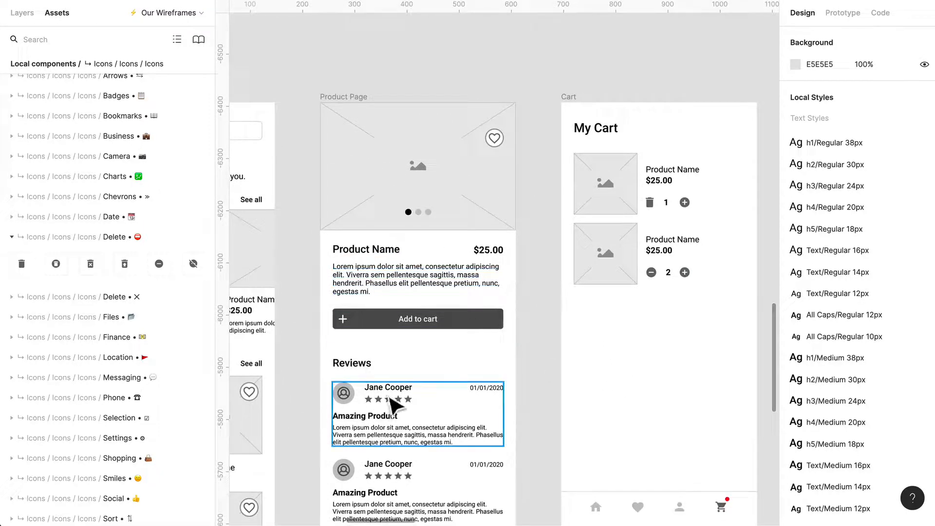
pyautogui.click(371, 252)
pyautogui.keyDown('shift'); pyautogui.click(371, 278); pyautogui.keyUp('shift')
pyautogui.moveTo(373, 282); pyautogui.dragTo(636, 367)
pyautogui.scroll(3, 636, 368)
pyautogui.click(661, 312)
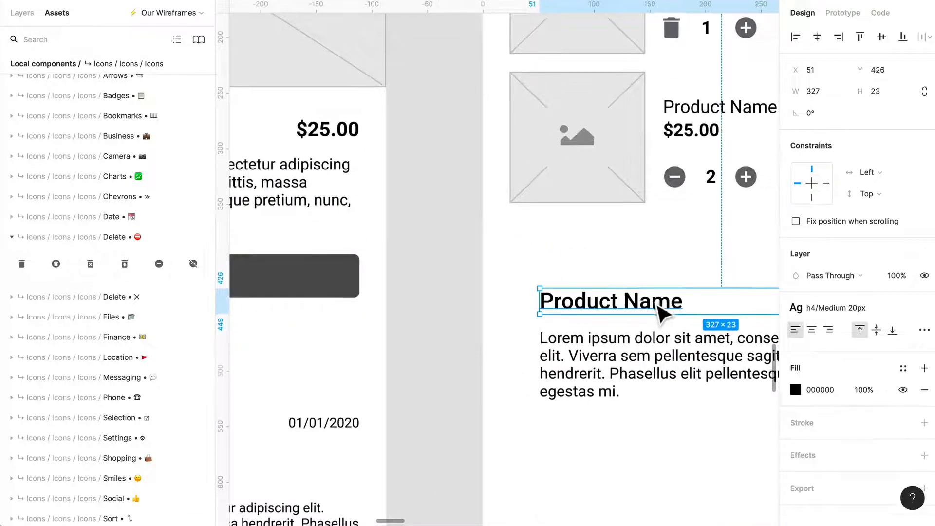
# - Change the copied heading's text to "Cart Total" and set its resizing to auto width
pyautogui.press('Return')
pyautogui.write('Cart Total')
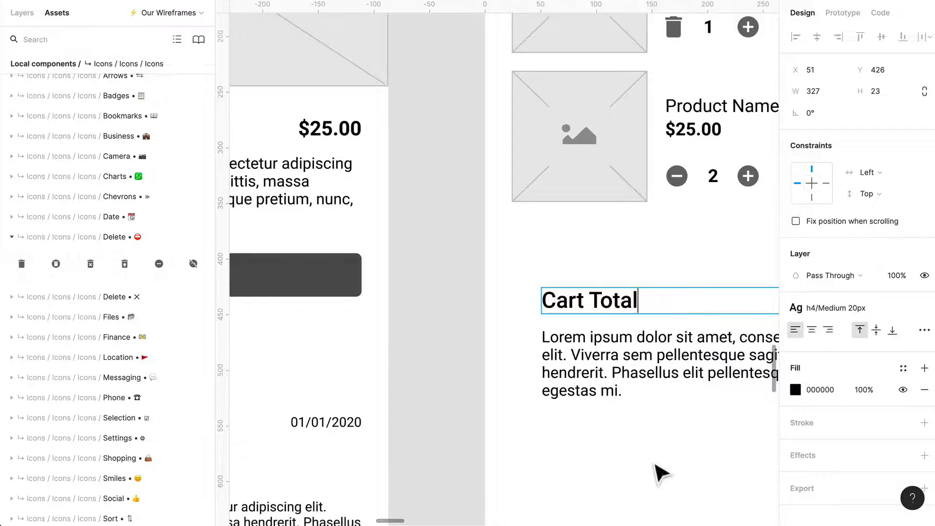
pyautogui.press('Escape')
pyautogui.hscroll(5, 653, 455)
pyautogui.scroll(-2, 664, 445)
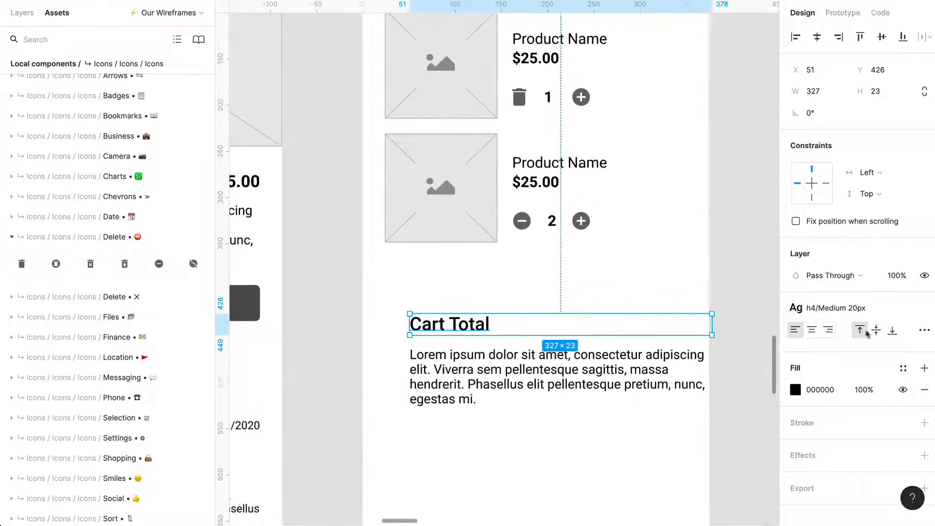
pyautogui.click(918, 332)
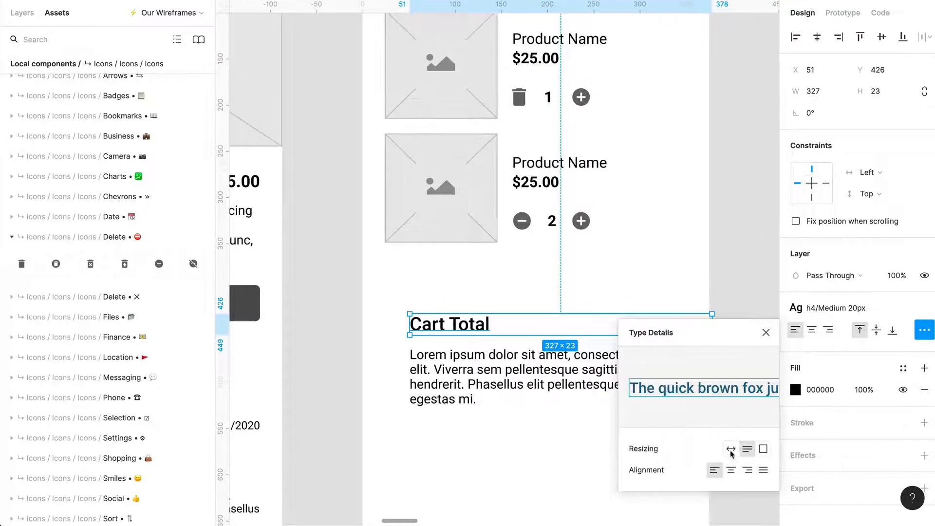
pyautogui.click(501, 469)
# - Move the Cart Total heading and paragraph together so they align with the product images' left edge, with the heading at X 25, Y 380
pyautogui.click(461, 341)
pyautogui.keyDown('shift'); pyautogui.click(578, 396); pyautogui.keyUp('shift')
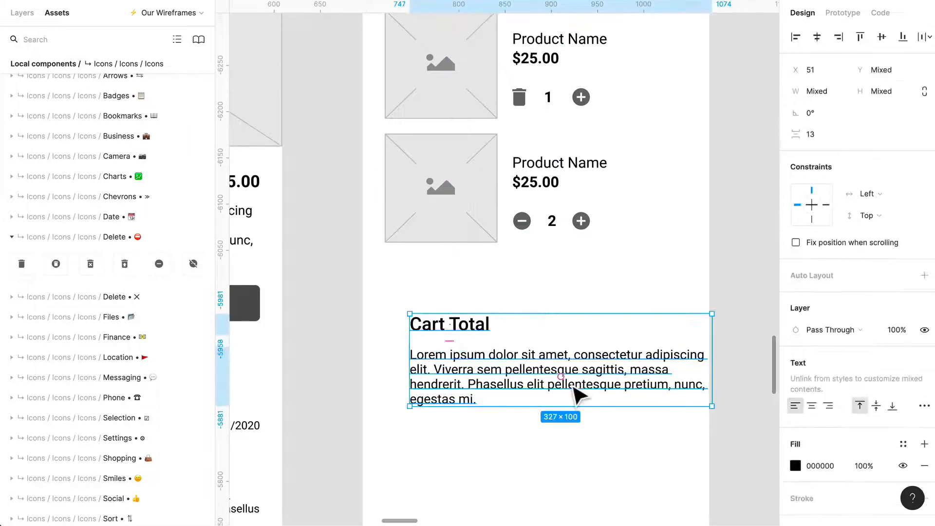
pyautogui.moveTo(577, 396); pyautogui.dragTo(555, 351)
pyautogui.click(586, 416)
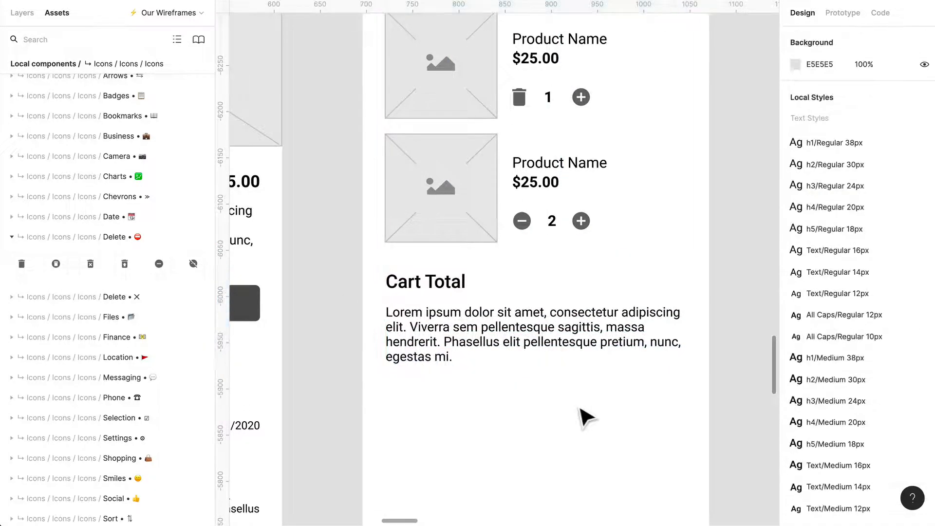
# - Apply the Text/Bold 16px style to the Cart Total heading
pyautogui.click(441, 292)
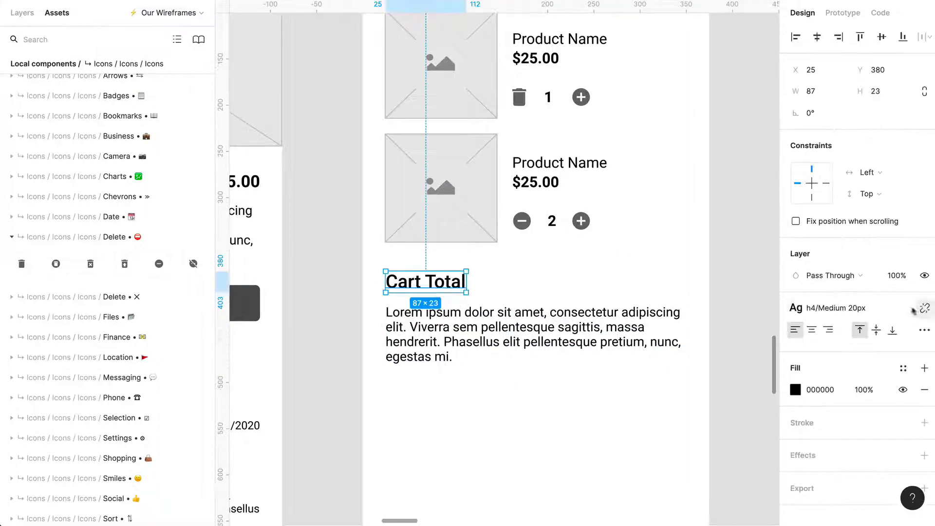
pyautogui.click(879, 310)
pyautogui.scroll(-2, 869, 460)
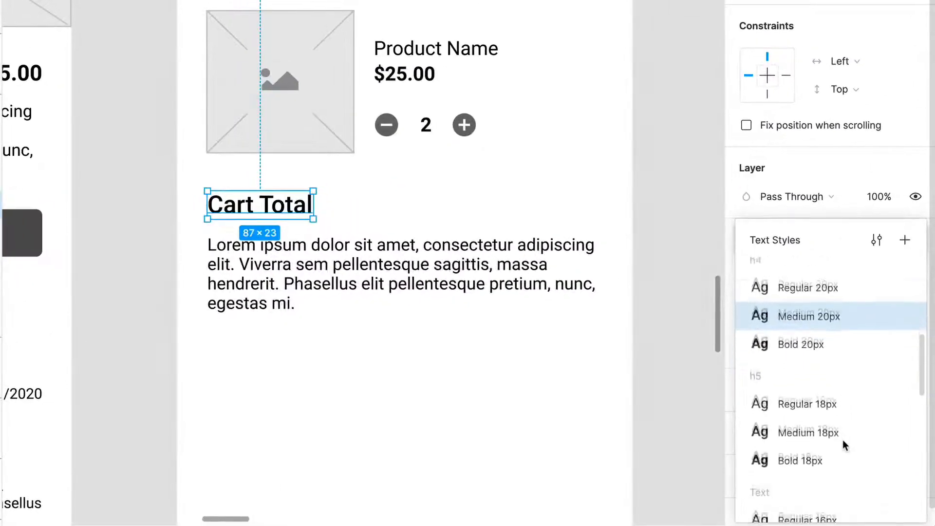
pyautogui.scroll(-2, 842, 441)
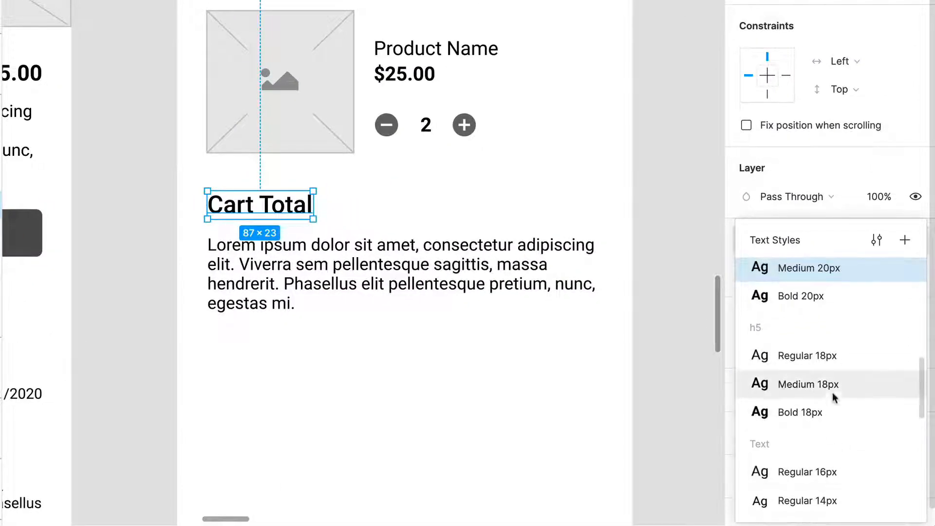
pyautogui.scroll(-3, 832, 397)
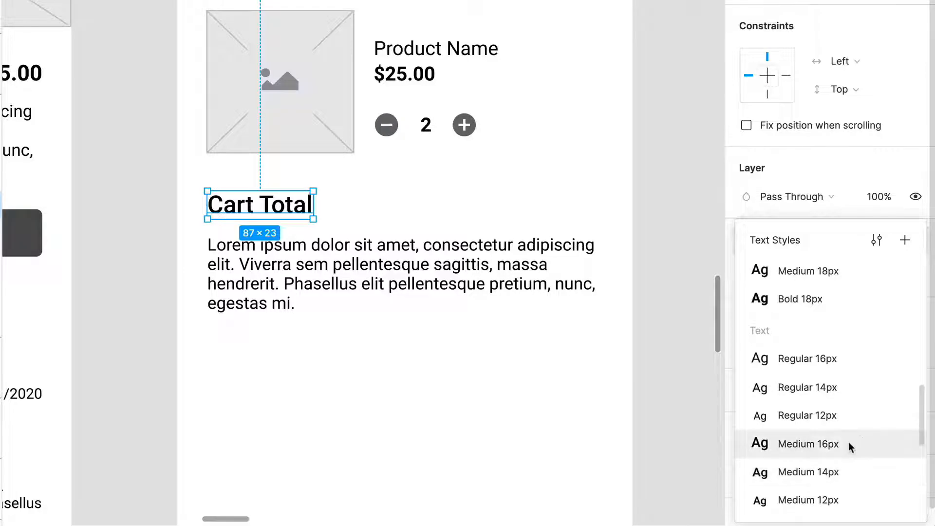
pyautogui.scroll(-2, 842, 470)
pyautogui.click(829, 464)
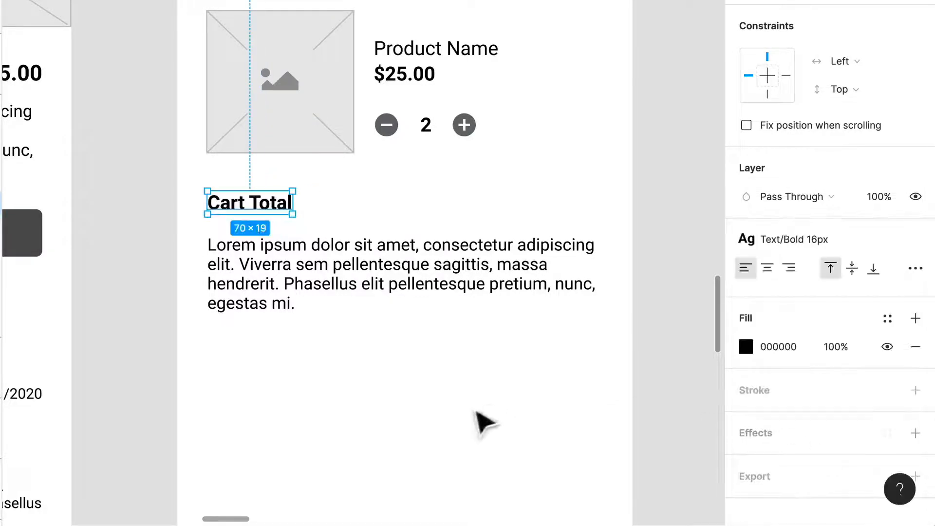
pyautogui.click(496, 441)
# - Duplicate Cart Total to the far end of its row, right-align the copy and change its text to "$75.00"
pyautogui.moveTo(289, 220); pyautogui.dragTo(570, 221)
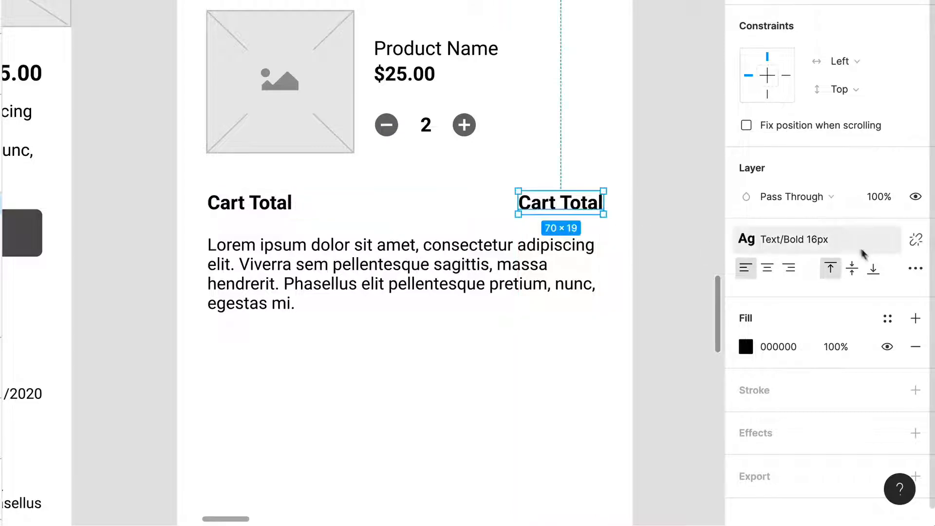
pyautogui.click(914, 267)
pyautogui.click(682, 452)
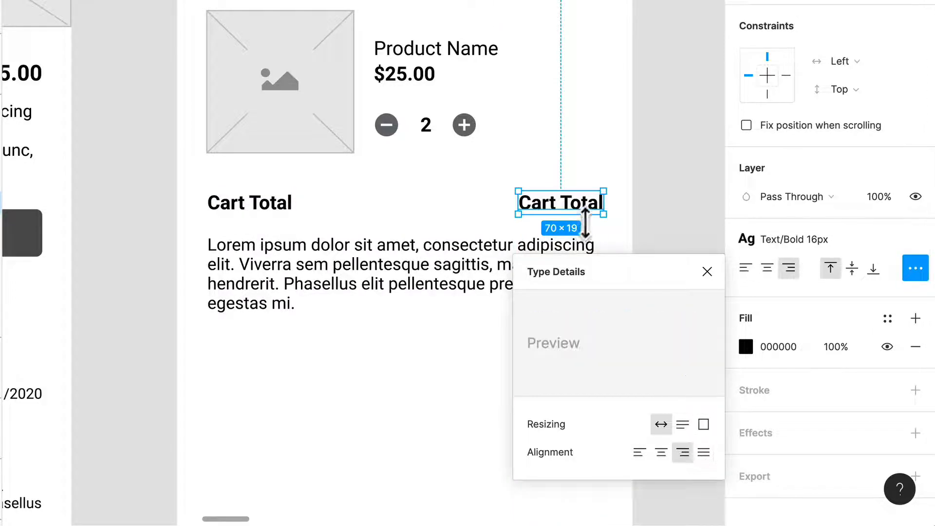
pyautogui.doubleClick(574, 207)
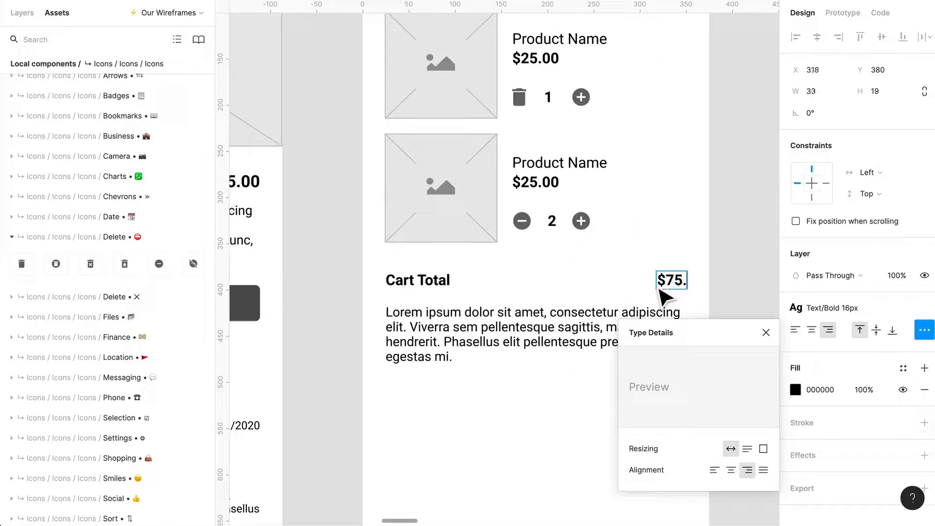
pyautogui.click(541, 294)
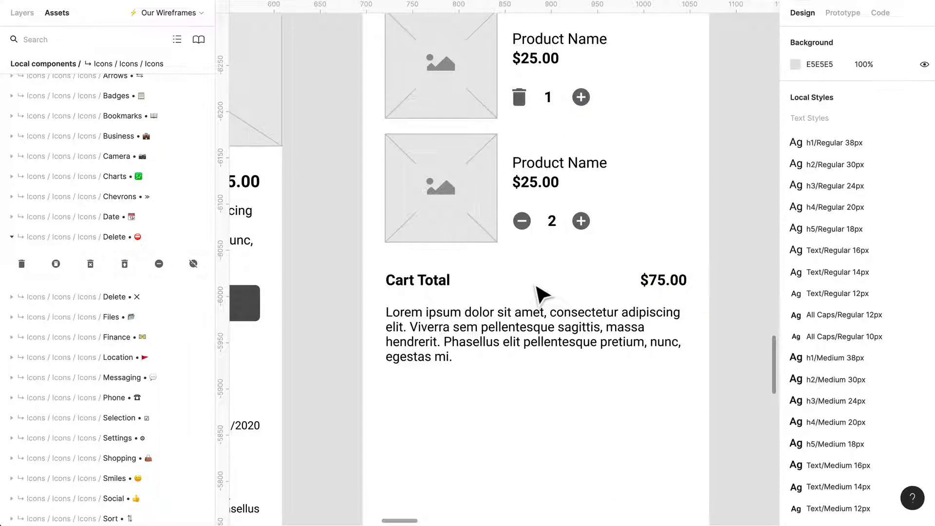
# - Move the lorem ipsum paragraph down to Y 501 to free space under the Cart Total row
pyautogui.scroll(-1, 555, 304)
pyautogui.moveTo(553, 327); pyautogui.dragTo(547, 400)
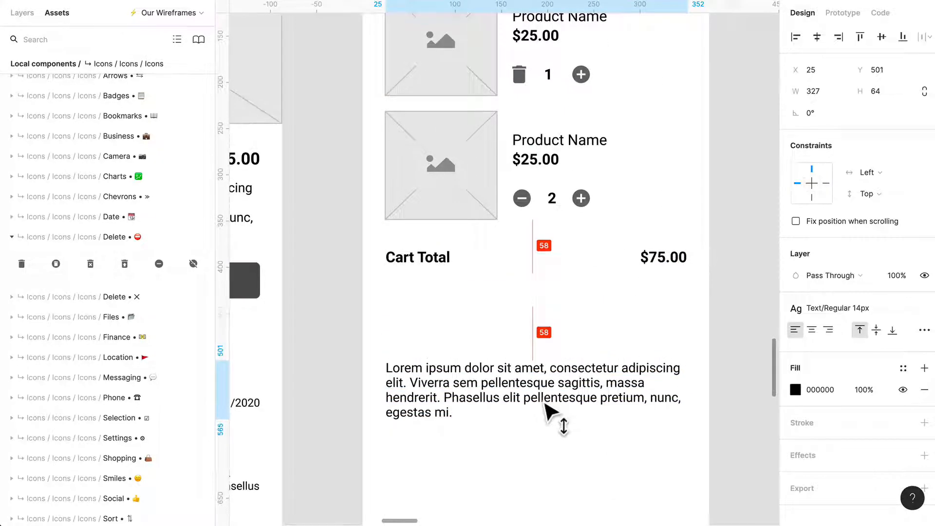
pyautogui.click(549, 306)
# - Duplicate the $75.00 total directly below itself at Y 413
pyautogui.click(449, 263)
pyautogui.hscroll(1, 452, 265)
pyautogui.moveTo(667, 262); pyautogui.dragTo(670, 295)
pyautogui.click(550, 288)
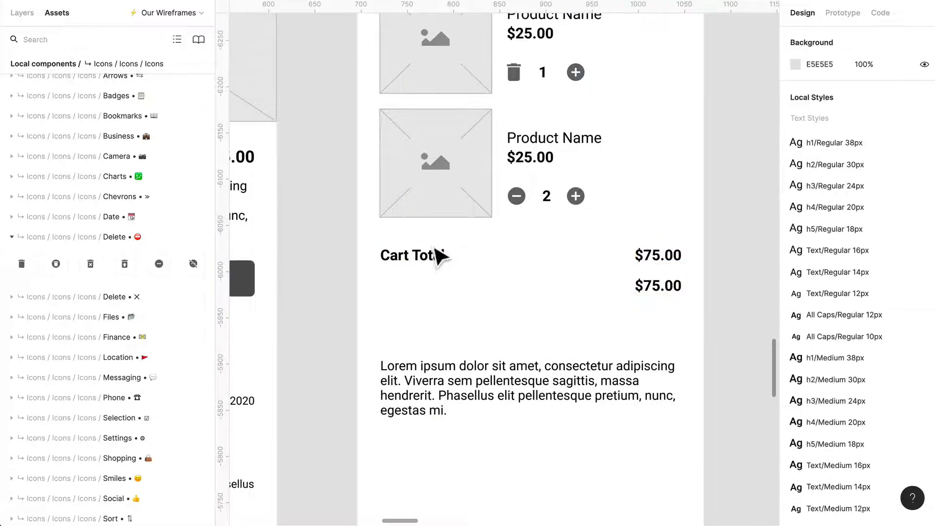
# - Duplicate the Cart Total label below itself at Y 413 and change the copy to "Deliver to" followed by the recipient's first name and a colon
pyautogui.scroll(1, 438, 272)
pyautogui.moveTo(442, 255); pyautogui.dragTo(443, 288)
pyautogui.press('Return')
pyautogui.write('Deliver to Leslie:')
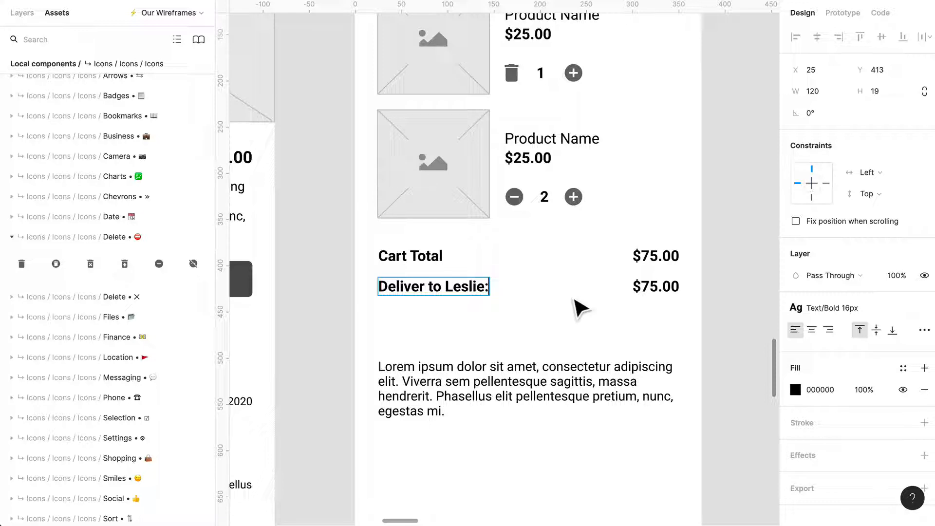
pyautogui.press('Escape')
# - Run the Content Reel plugin on the lower $75.00 text and go through its introduction to the home list
pyautogui.click(672, 289)
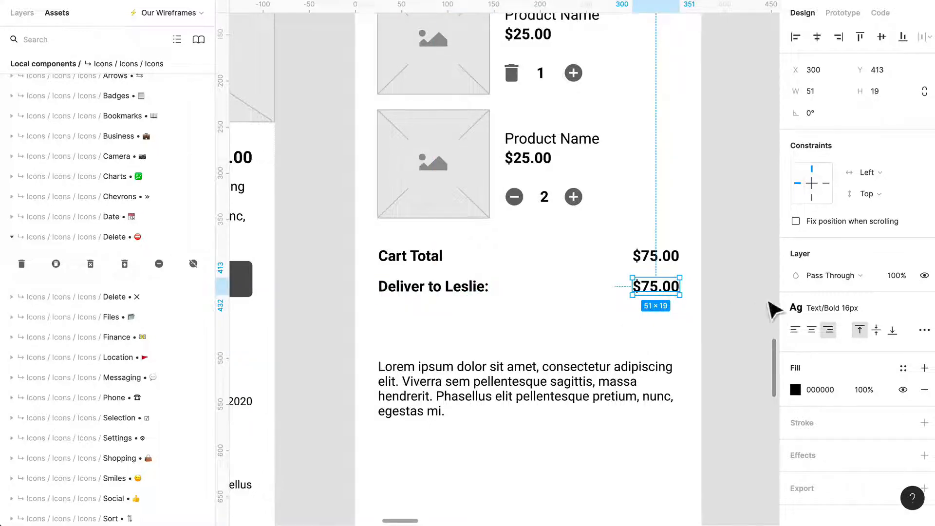
pyautogui.click(334, 6)
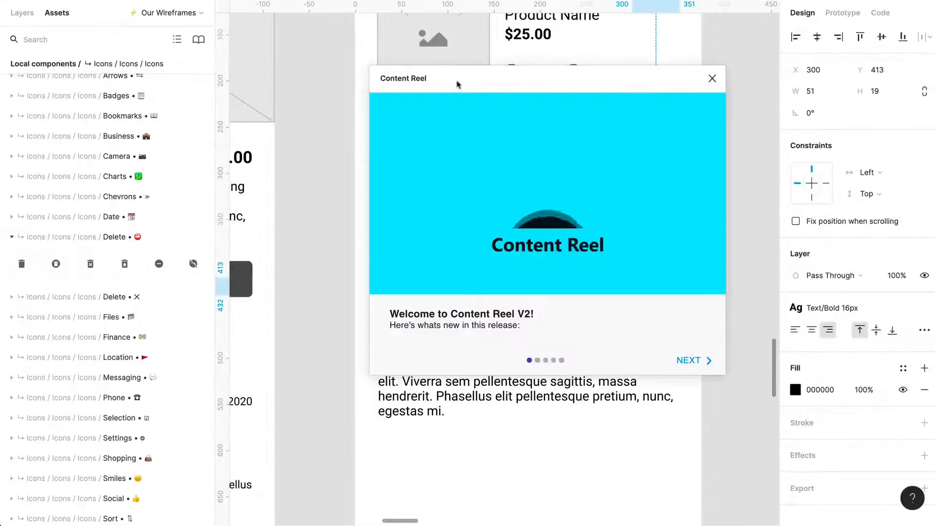
pyautogui.moveTo(457, 84); pyautogui.dragTo(320, 54)
pyautogui.click(538, 321)
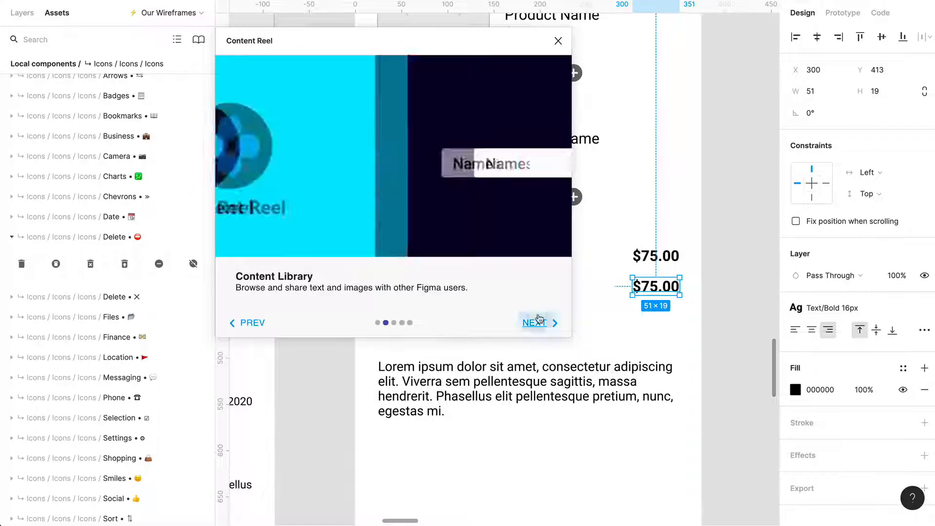
pyautogui.click(535, 322)
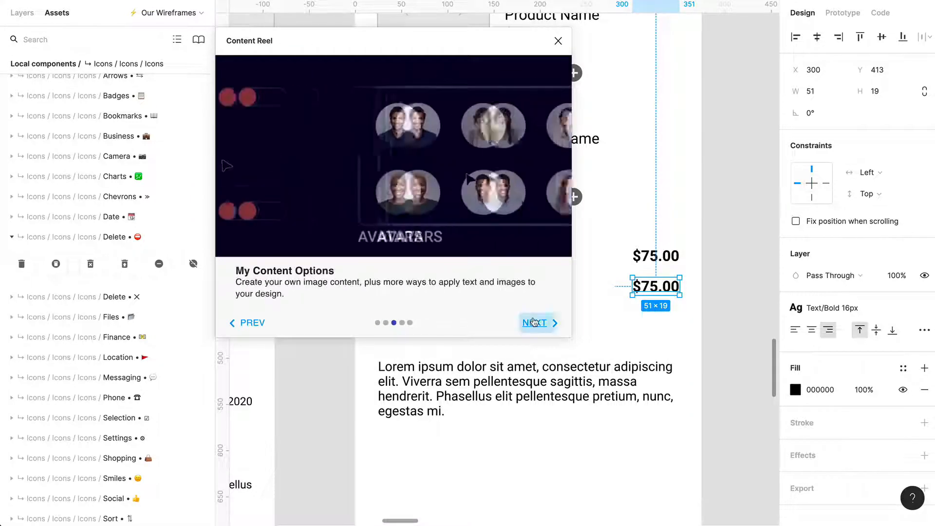
pyautogui.click(539, 322)
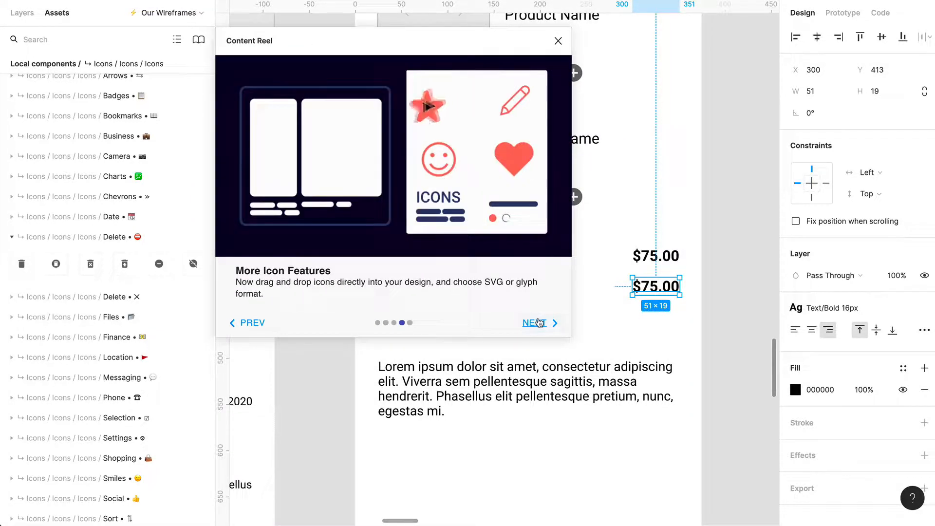
pyautogui.click(539, 323)
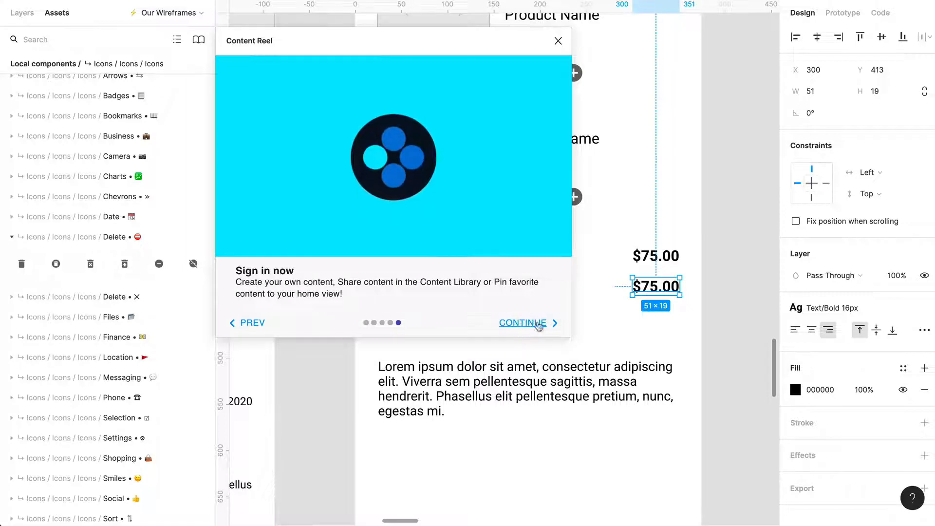
pyautogui.click(539, 324)
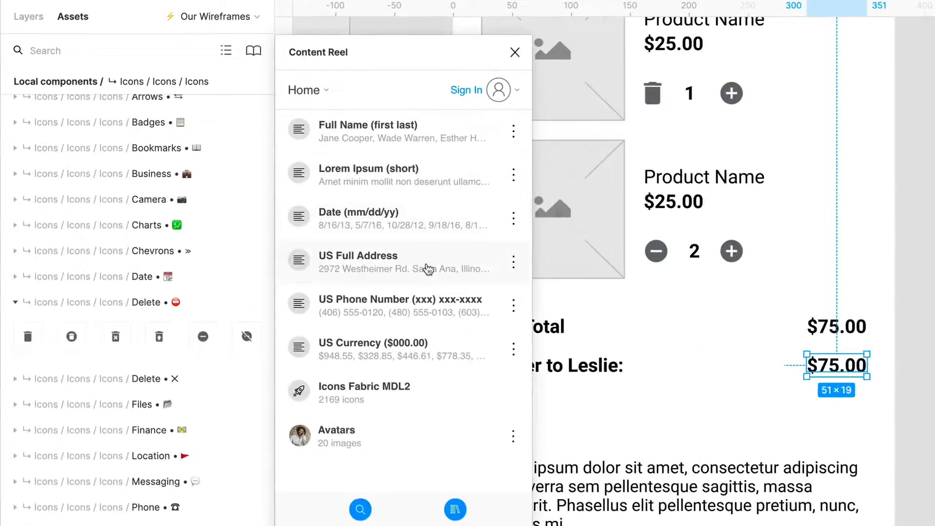
# - Fill the lower $75.00 text with US Full Address content, close the plugin and narrow the text box to 169 × 57
pyautogui.click(428, 268)
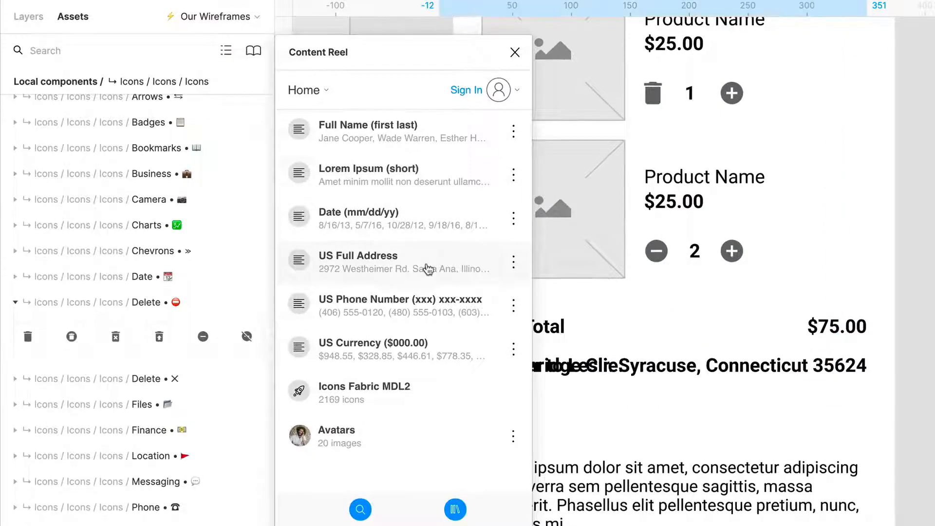
pyautogui.click(514, 53)
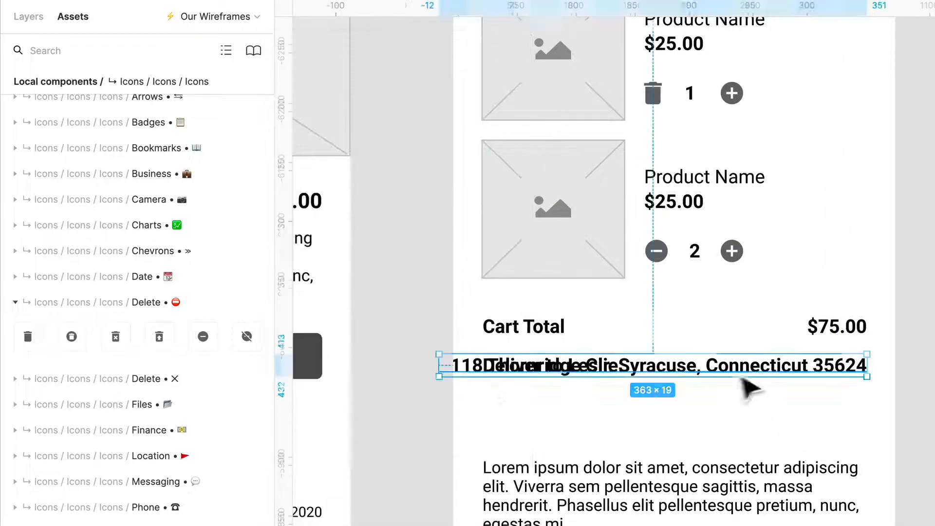
pyautogui.moveTo(689, 380)
pyautogui.mouseDown()
pyautogui.moveTo(702, 379)
pyautogui.moveTo(674, 379)
pyautogui.mouseUp()
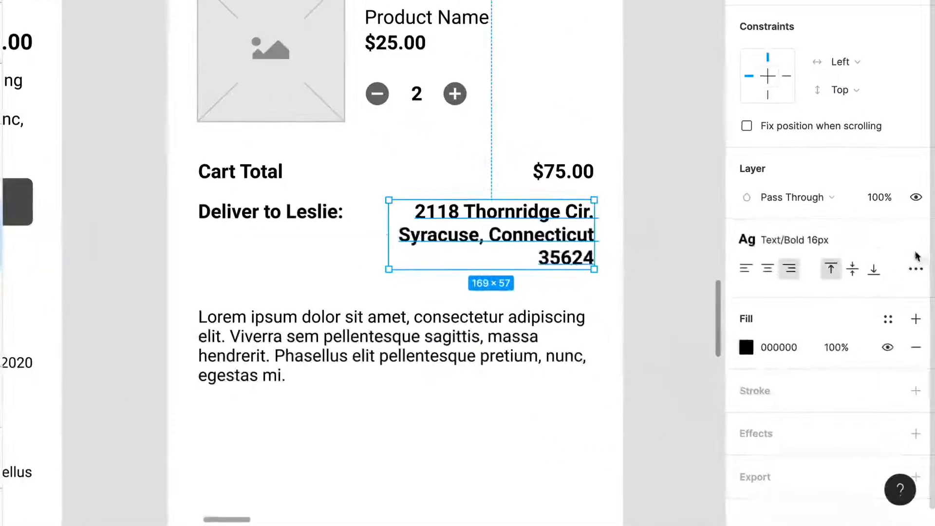
# - Apply the Text/Regular 14px style to the delivery address text
pyautogui.click(840, 244)
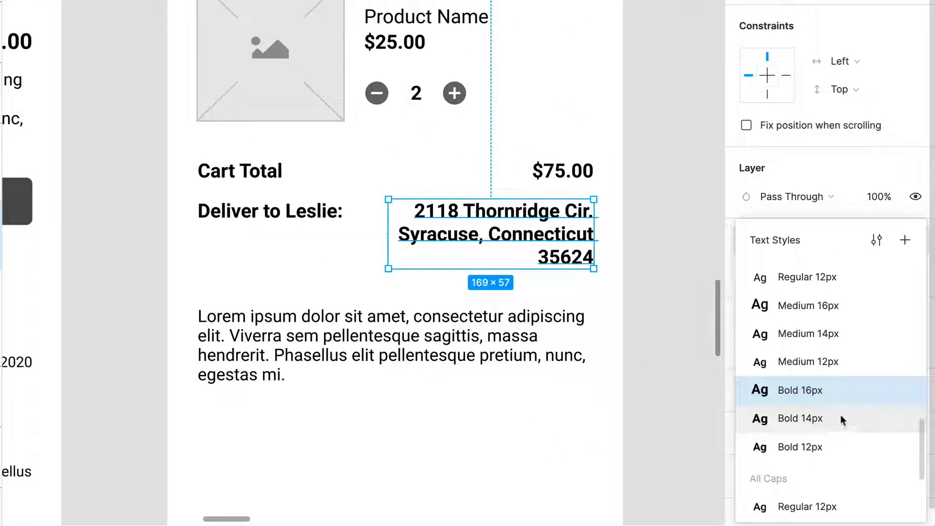
pyautogui.scroll(4, 840, 413)
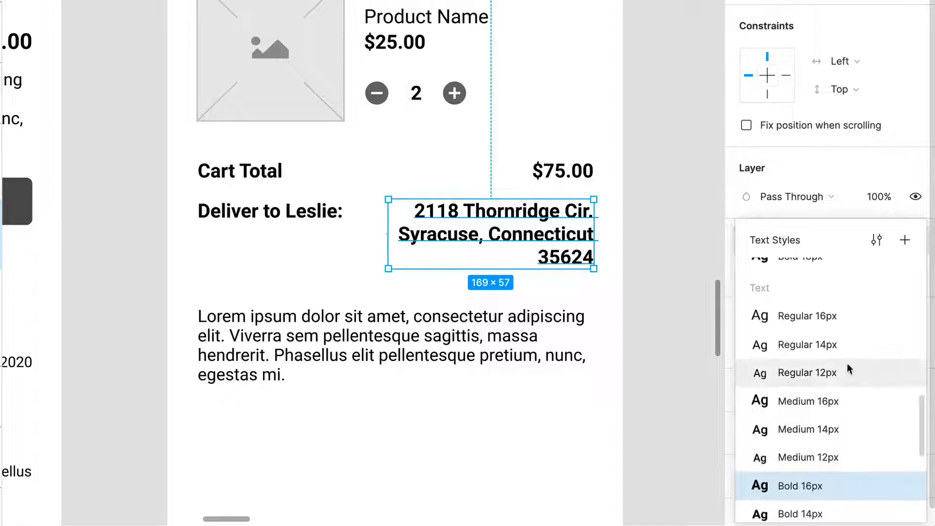
pyautogui.click(848, 371)
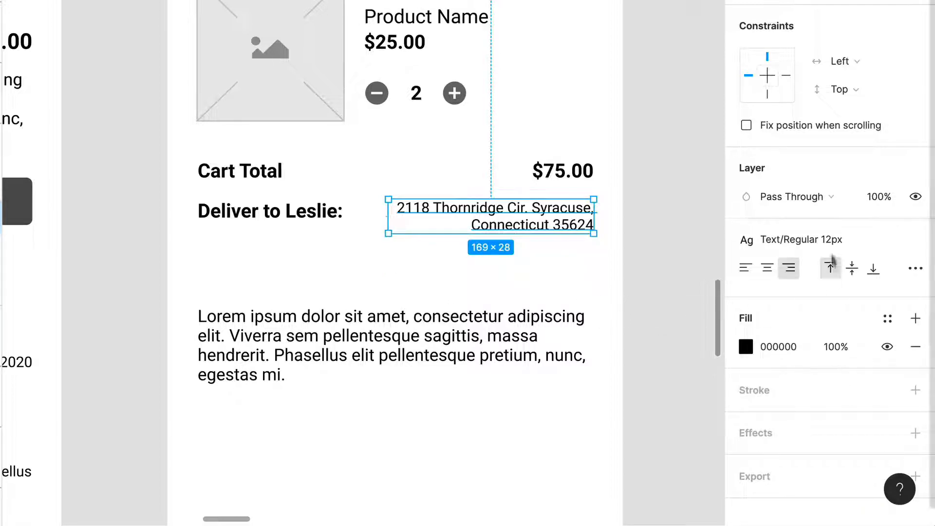
pyautogui.click(823, 239)
pyautogui.click(840, 363)
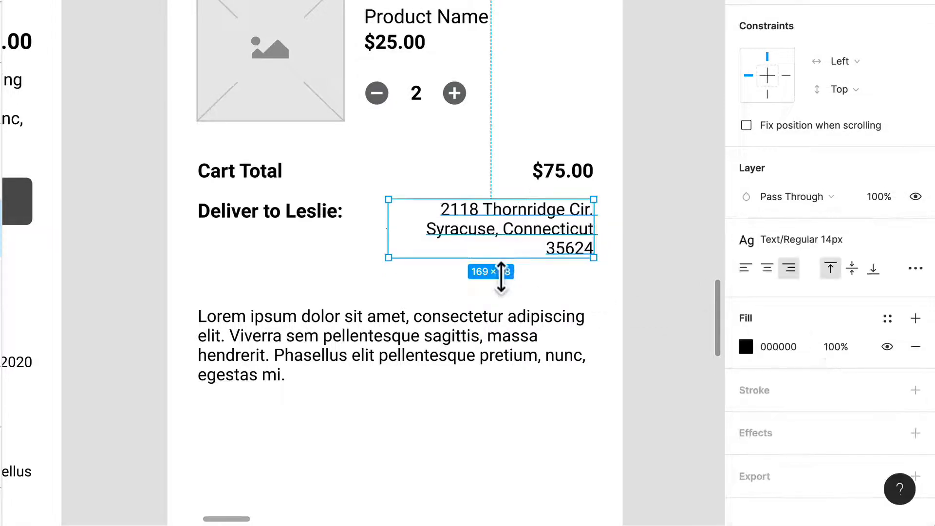
pyautogui.click(359, 271)
# - Delete the Lorem ipsum paragraph below the delivery address in the Cart frame
pyautogui.scroll(-3, 359, 269)
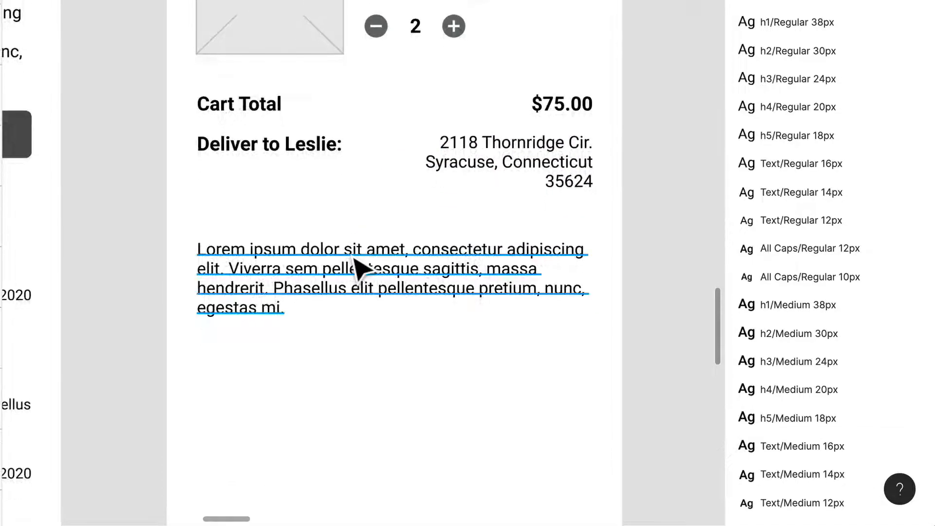
pyautogui.keyDown('ctrl'); pyautogui.scroll(-2, 359, 268); pyautogui.keyUp('ctrl')
pyautogui.scroll(-3, 356, 263)
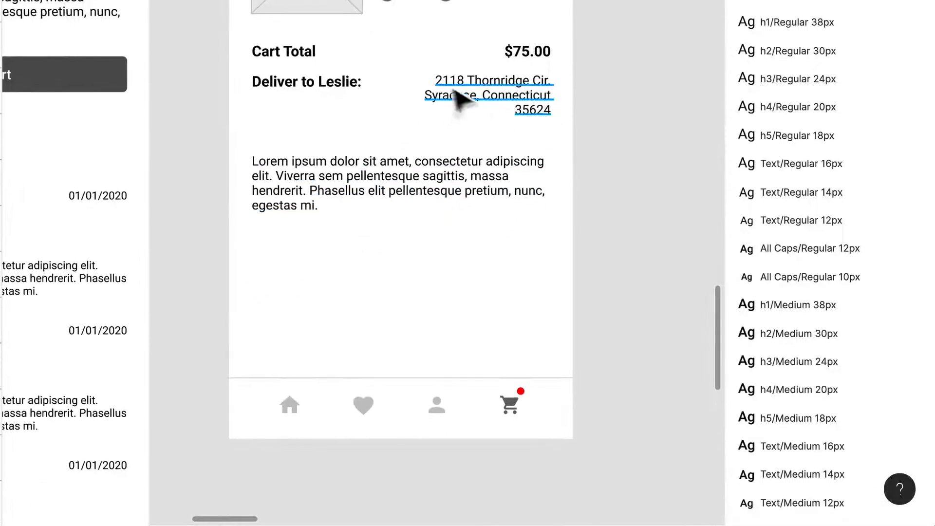
pyautogui.click(426, 192)
pyautogui.moveTo(424, 187); pyautogui.dragTo(425, 187)
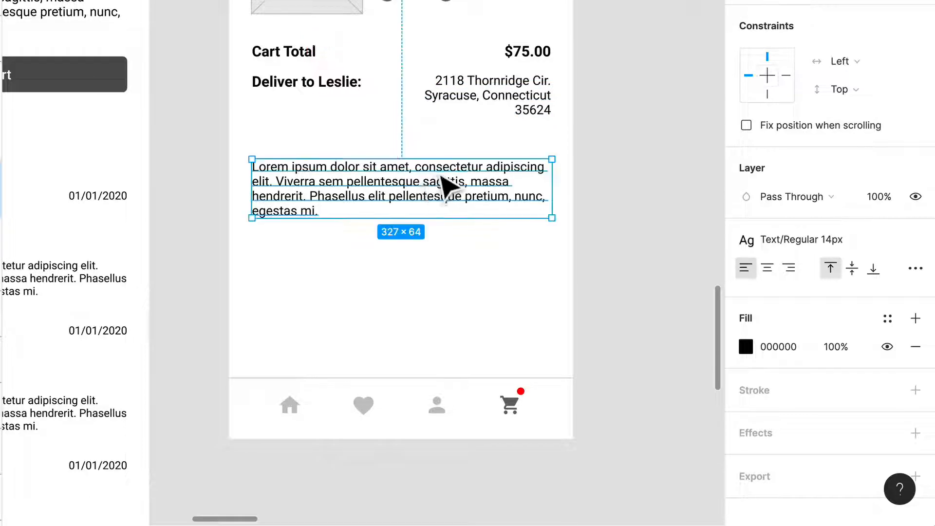
pyautogui.press('Delete')
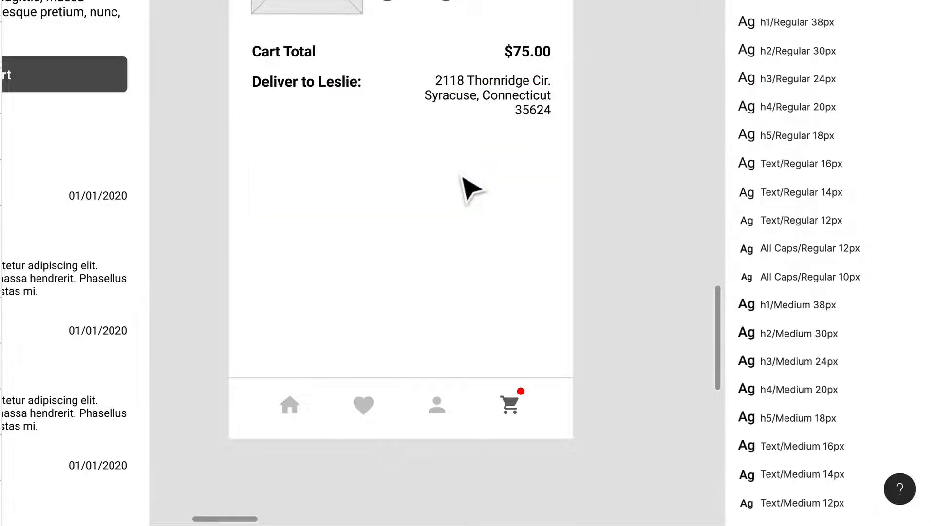
# - Search the assets for "primary but" and place the dark Primary button without an icon below the delivery address in the Cart frame
pyautogui.scroll(-3, 396, 158)
pyautogui.scroll(4, 395, 158)
pyautogui.hscroll(-3, 396, 158)
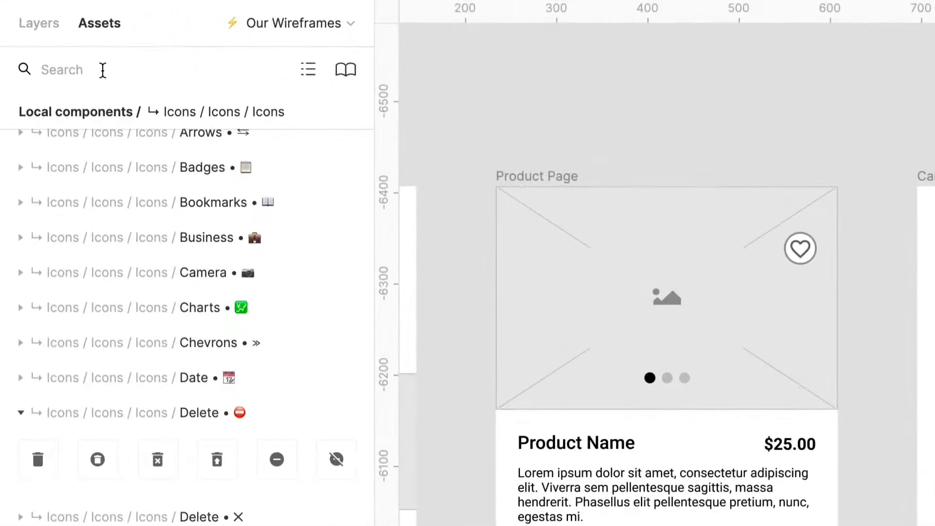
pyautogui.write('primary')
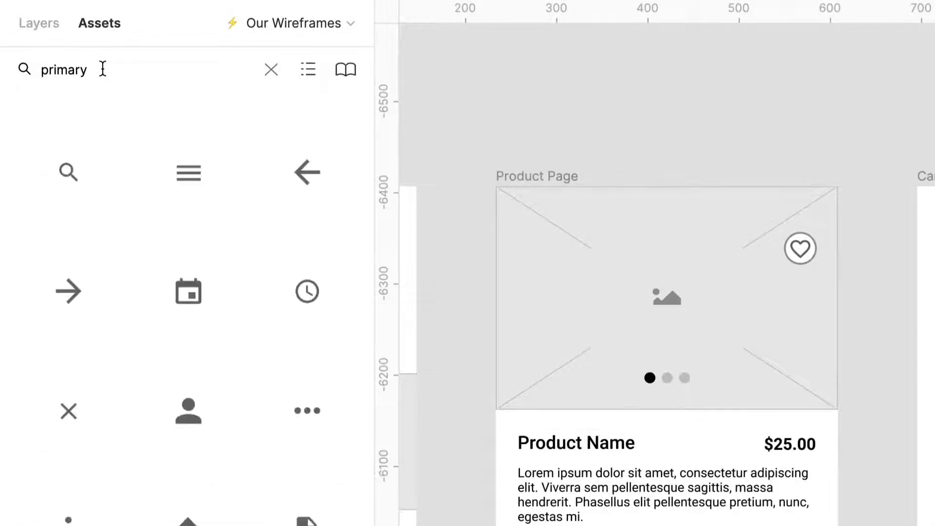
pyautogui.write(' but')
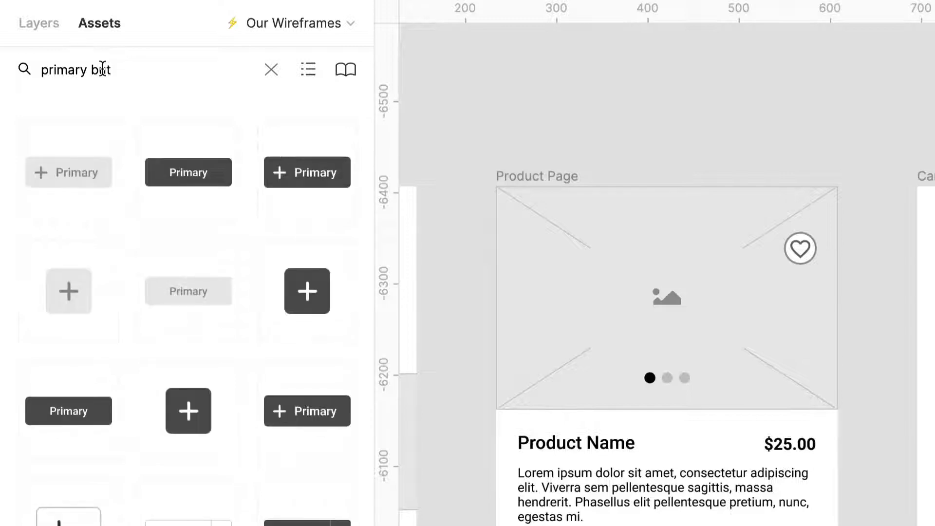
pyautogui.moveTo(181, 192); pyautogui.dragTo(934, 525)
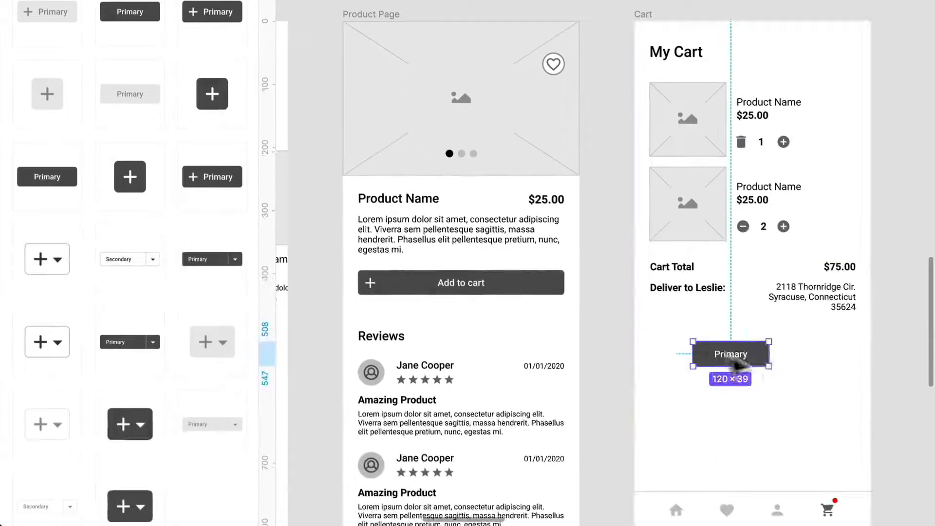
# - Widen the Primary button to 326 × 39 to span the cart content and change its label to "Checkout"
pyautogui.moveTo(777, 363); pyautogui.dragTo(869, 373)
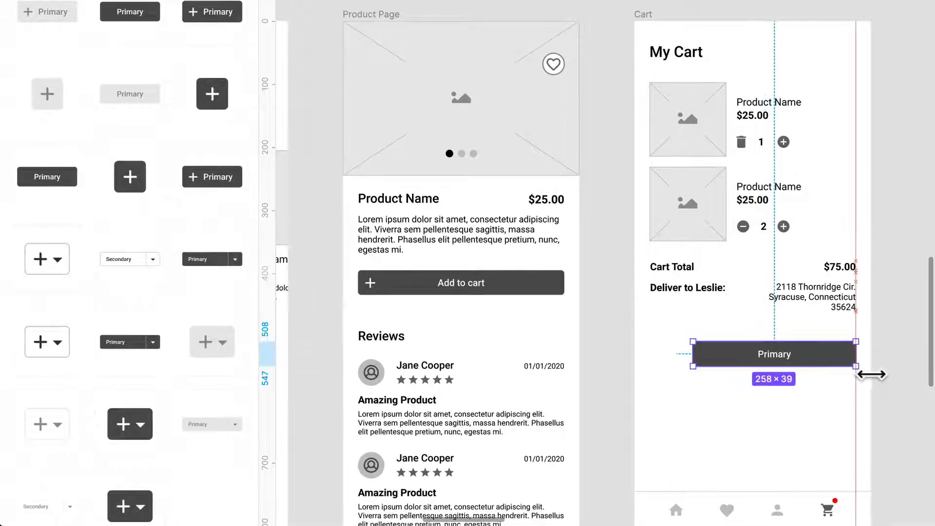
pyautogui.moveTo(693, 363); pyautogui.dragTo(659, 372)
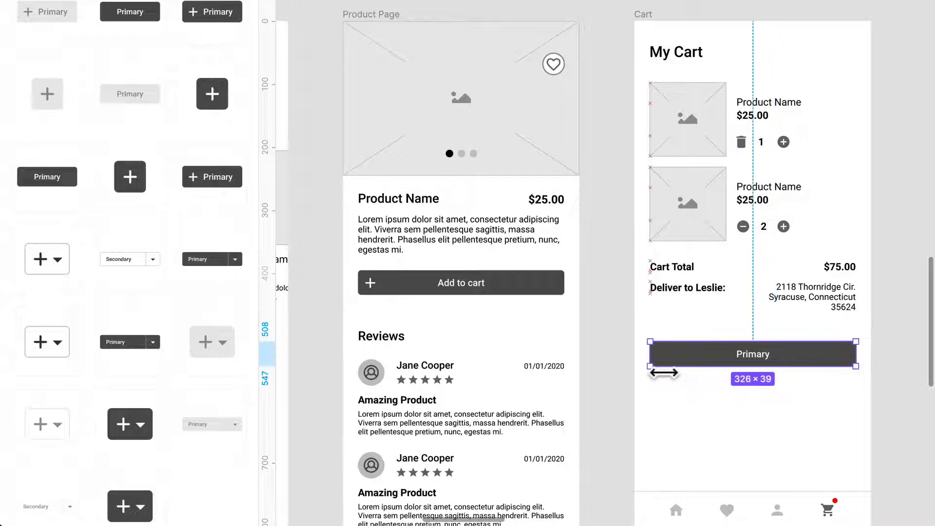
pyautogui.doubleClick(757, 356)
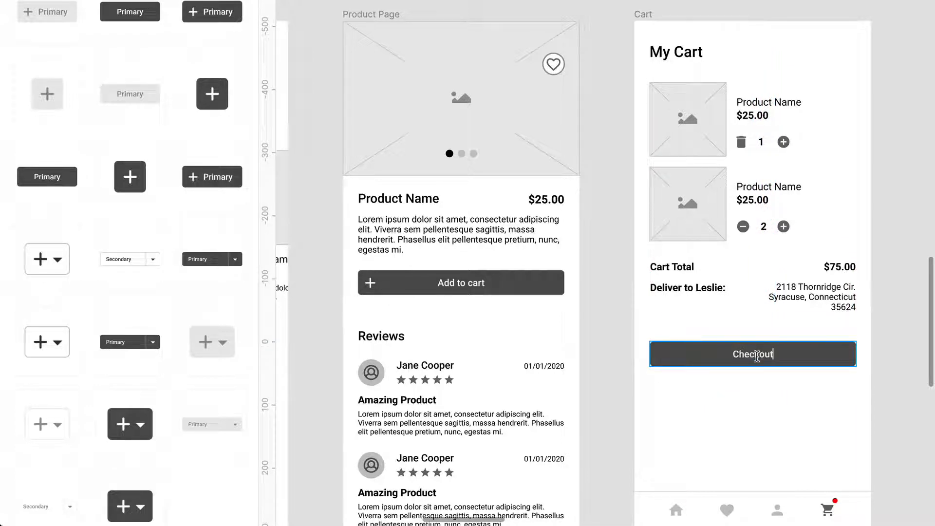
pyautogui.write('Checkout')
pyautogui.click(794, 401)
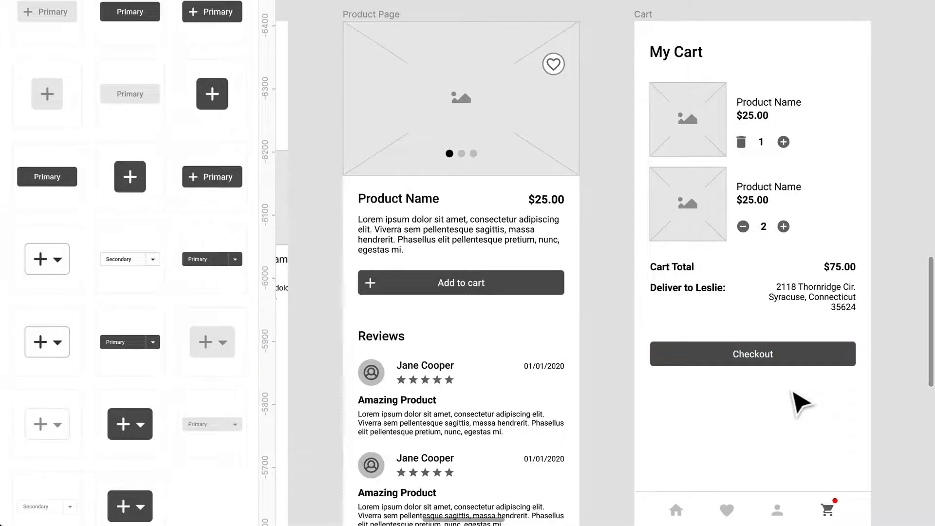
# - Move the Checkout button up closer beneath the delivery address, to Y 486
pyautogui.scroll(3, 795, 402)
pyautogui.hscroll(2, 818, 389)
pyautogui.moveTo(834, 353); pyautogui.dragTo(832, 336)
pyautogui.click(834, 393)
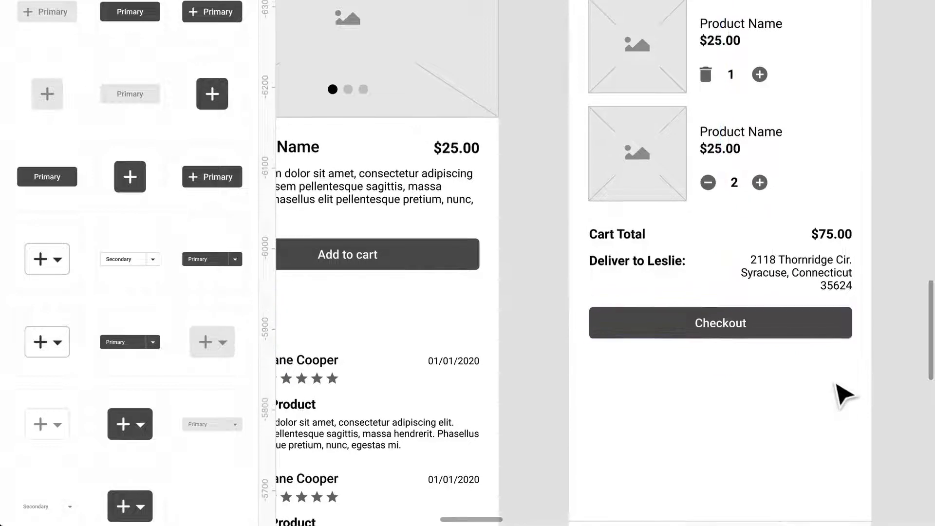
pyautogui.hscroll(2, 834, 392)
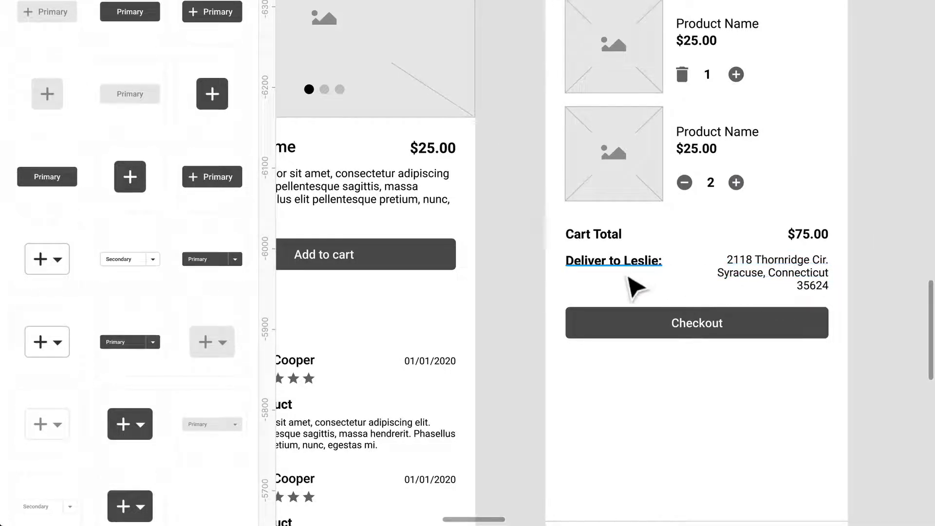
pyautogui.click(780, 327)
pyautogui.moveTo(778, 330); pyautogui.dragTo(778, 334)
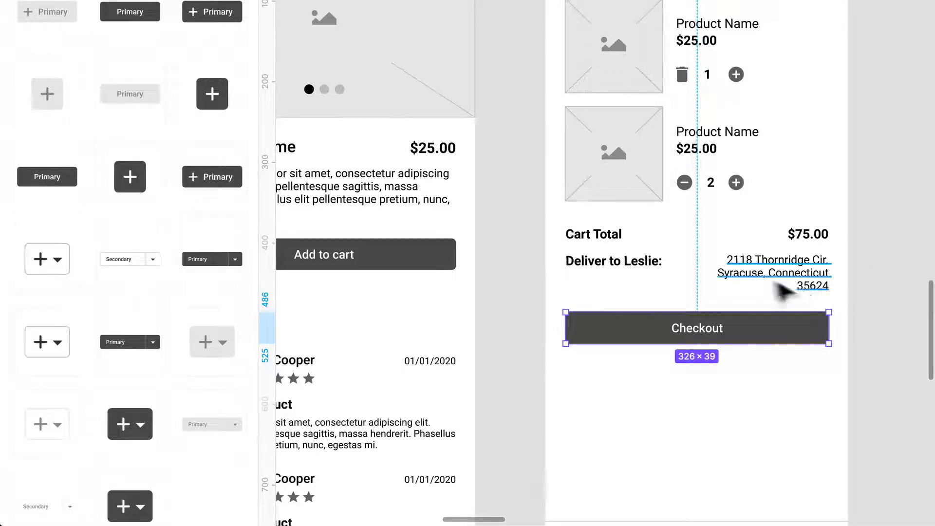
pyautogui.click(798, 281)
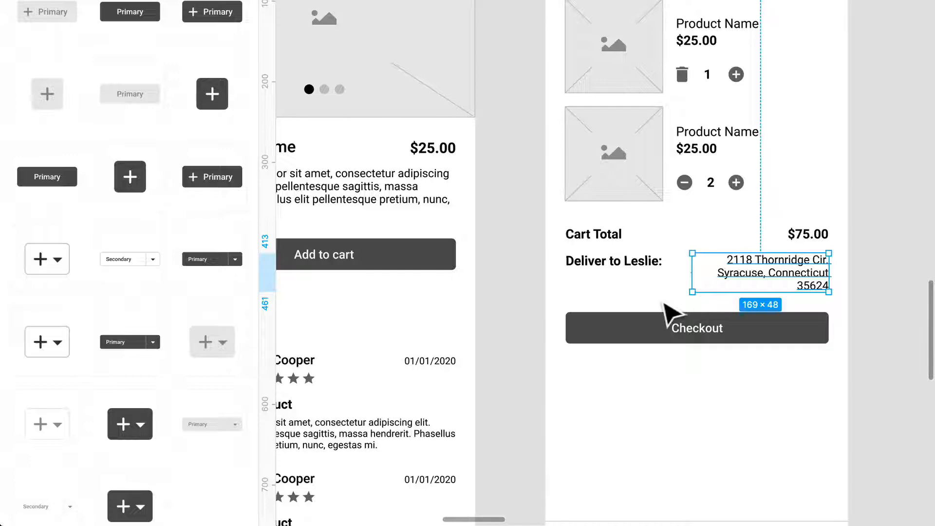
pyautogui.scroll(-4, 657, 304)
pyautogui.click(727, 294)
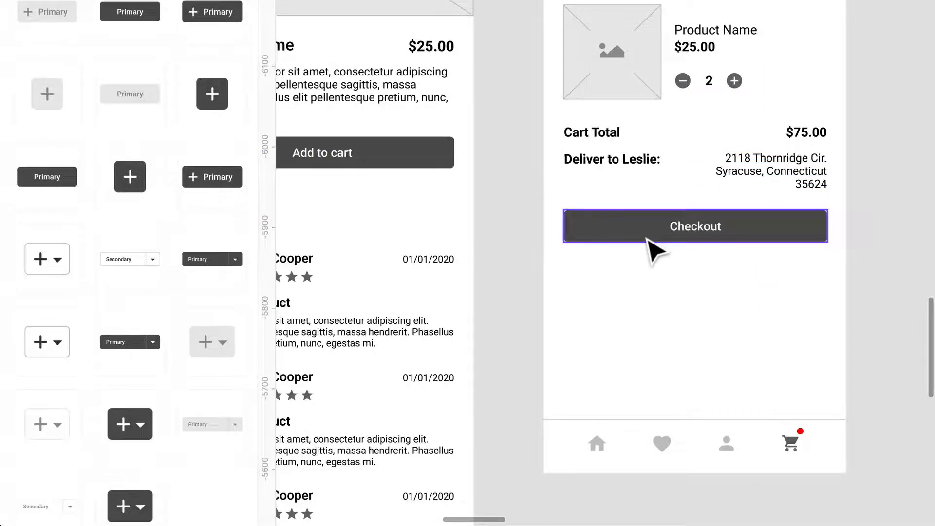
pyautogui.scroll(-3, 652, 249)
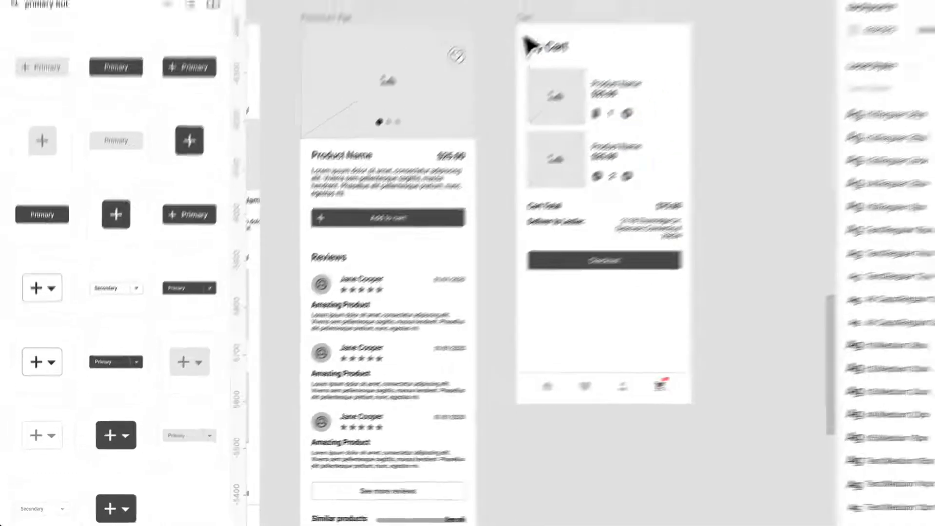
pyautogui.click(524, 18)
pyautogui.moveTo(631, 403); pyautogui.dragTo(631, 442)
pyautogui.hotkey('ctrl', 'z')
pyautogui.click(762, 310)
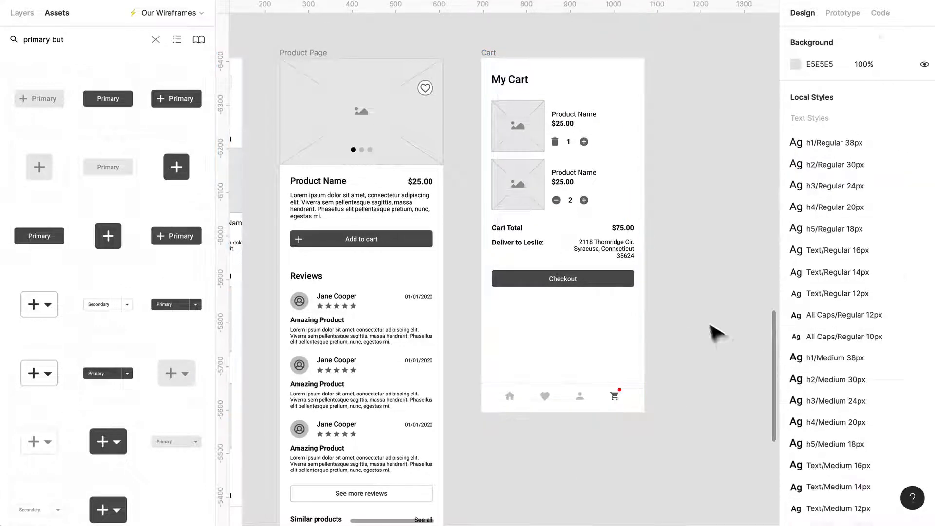
# - Examine the constraints of the quantity icons in both cart items and of the red dot on the cart icon
pyautogui.doubleClick(586, 145)
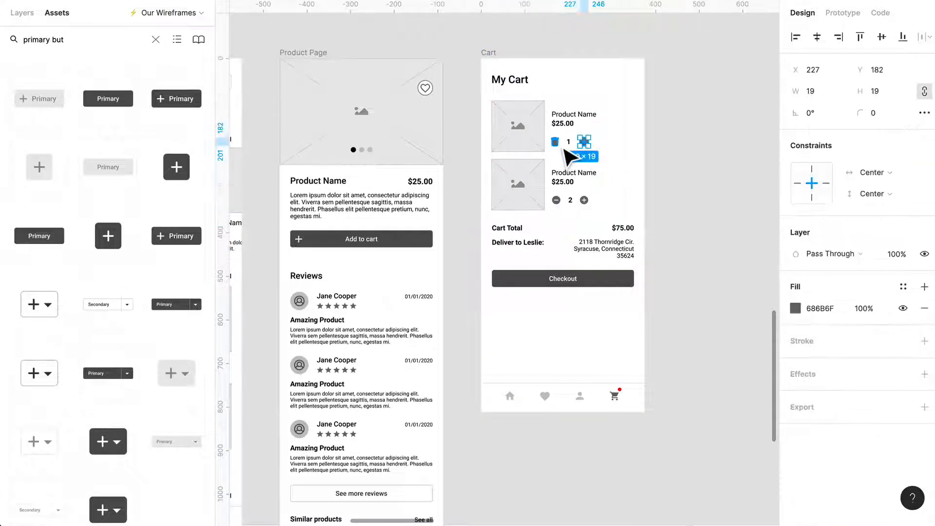
pyautogui.keyDown('shift'); pyautogui.click(556, 200); pyautogui.keyUp('shift')
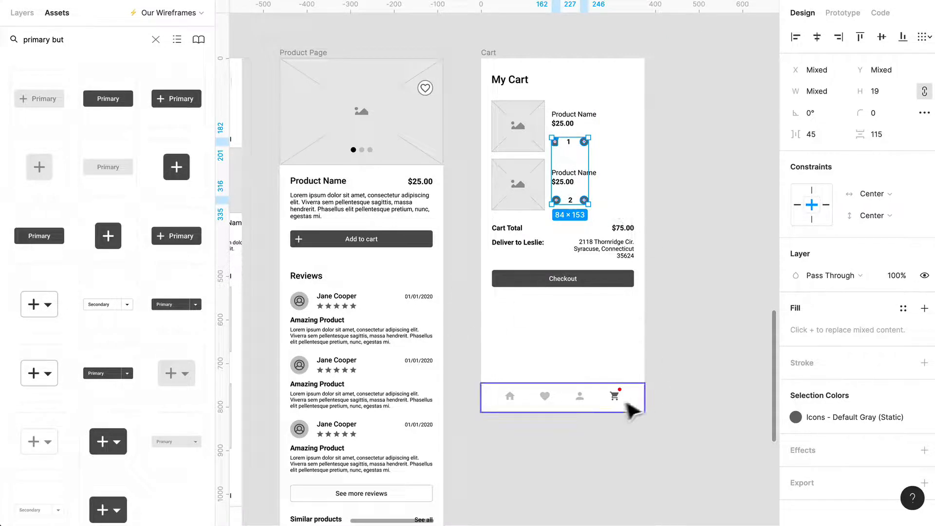
pyautogui.click(495, 58)
pyautogui.click(494, 55)
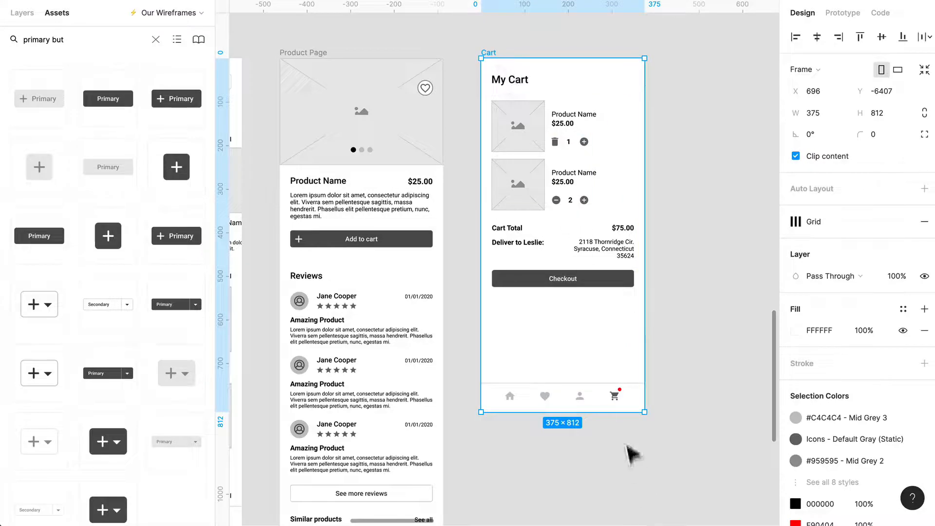
pyautogui.click(619, 390)
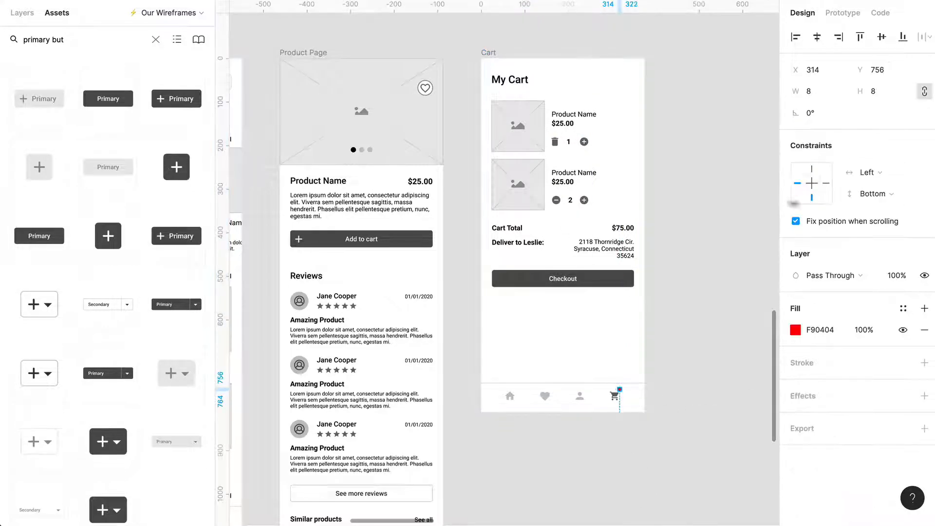
pyautogui.click(720, 209)
# - Extend the Cart frame downward to a height of 1004
pyautogui.scroll(-1, 682, 182)
pyautogui.click(497, 40)
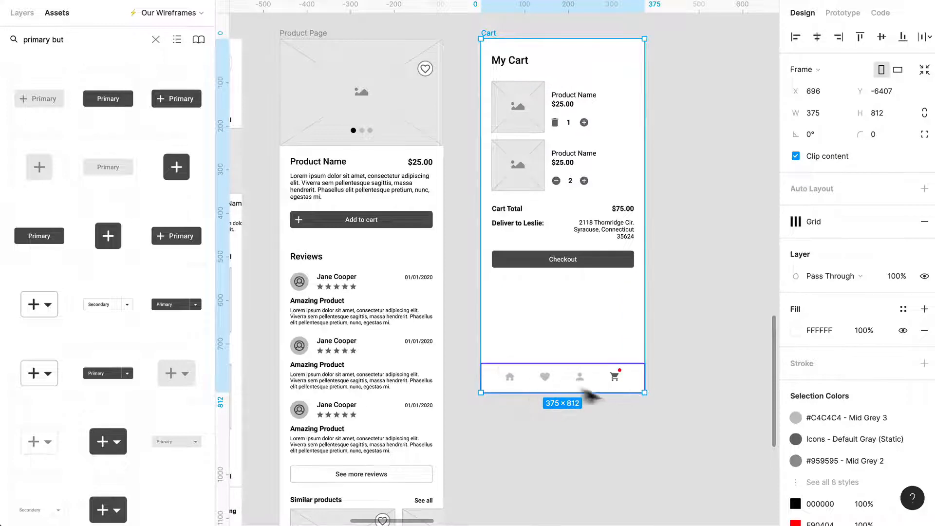
pyautogui.moveTo(602, 393); pyautogui.dragTo(608, 495)
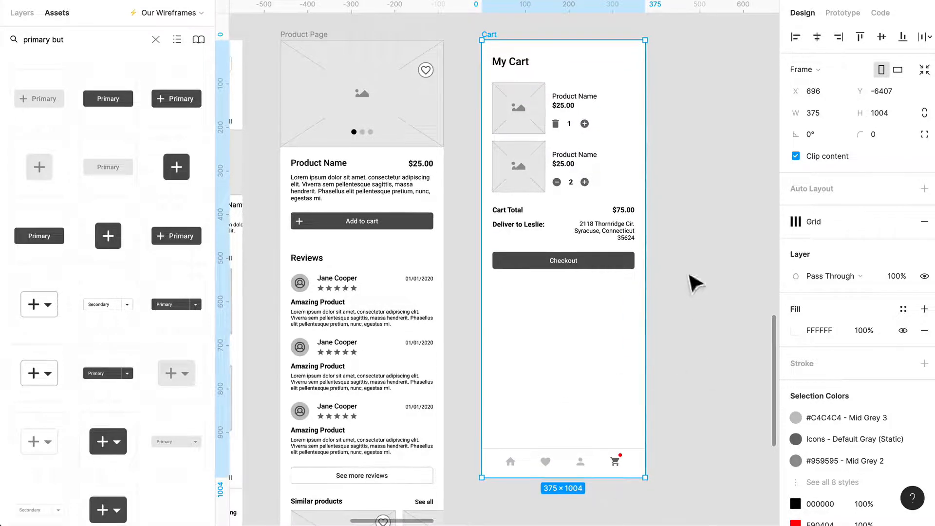
pyautogui.click(734, 315)
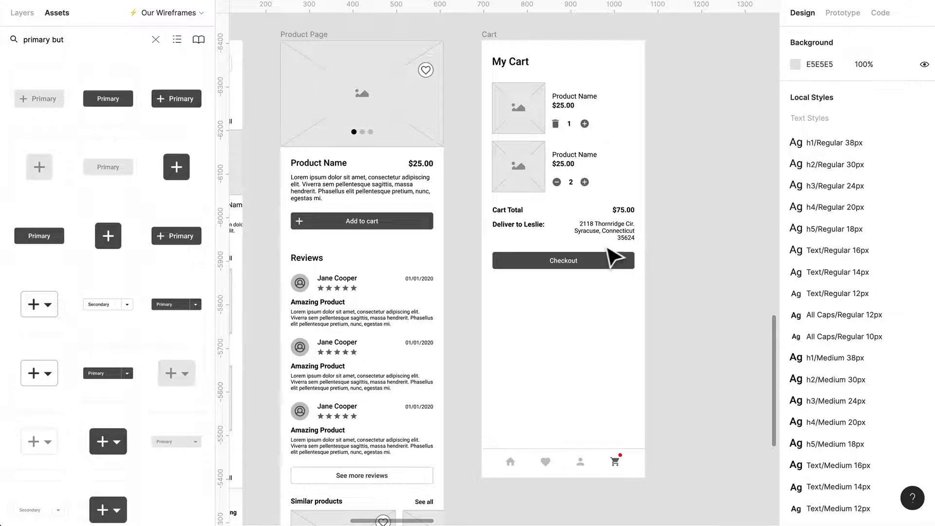
# - Copy the Similar products section from the Product Page, including its See all link and product cards, into the Cart frame below the Checkout button
pyautogui.scroll(-5, 579, 263)
pyautogui.hscroll(-3, 580, 263)
pyautogui.scroll(1, 419, 456)
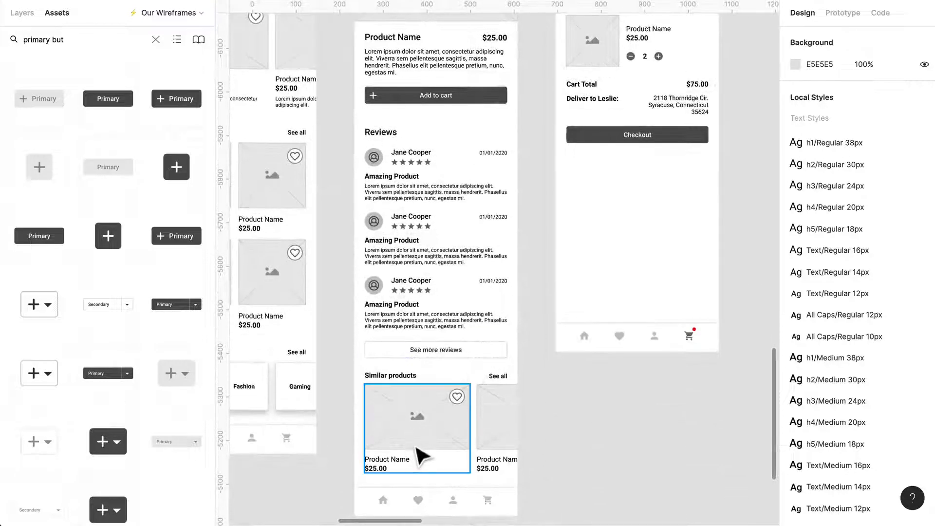
pyautogui.click(501, 384)
pyautogui.hotkey('ctrl', 'a')
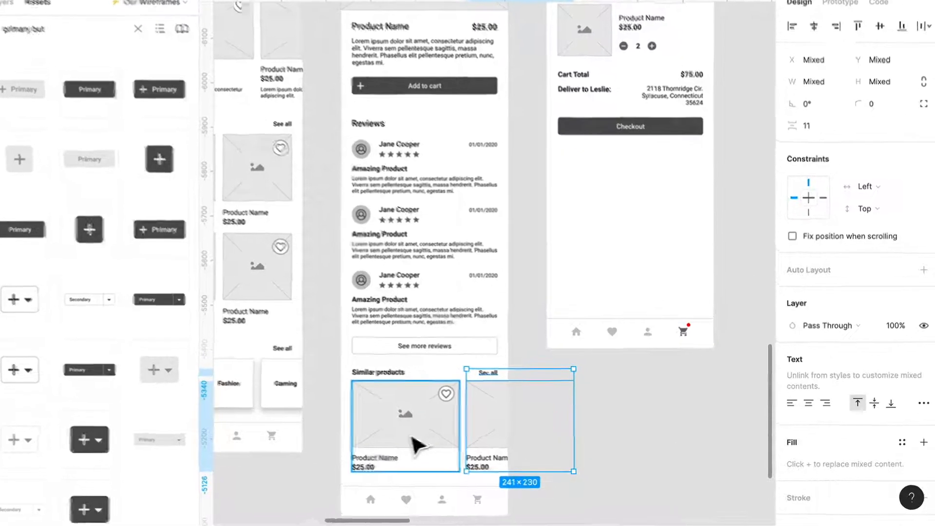
pyautogui.moveTo(203, 390); pyautogui.dragTo(480, 124)
pyautogui.scroll(3, 560, 163)
pyautogui.scroll(3, 560, 163)
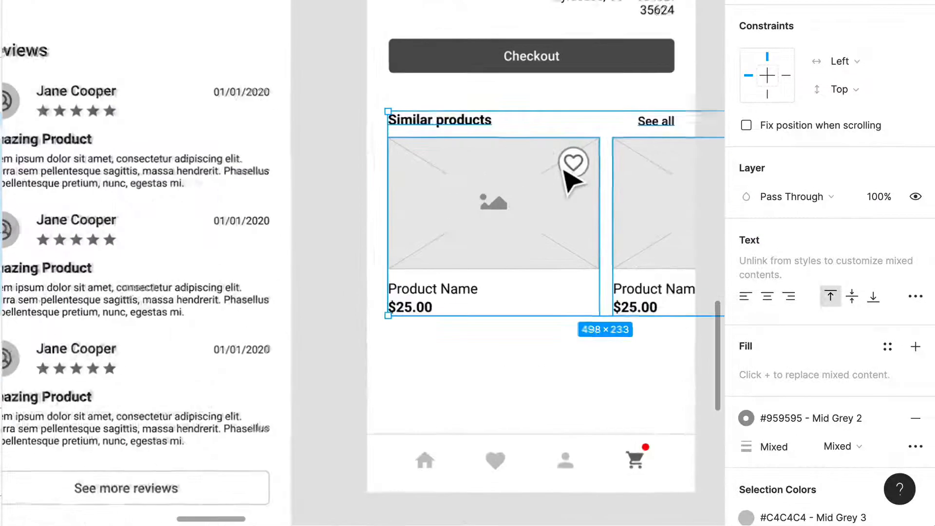
# - Change the copied section's heading in the Cart frame to "Others bought"
pyautogui.doubleClick(375, 128)
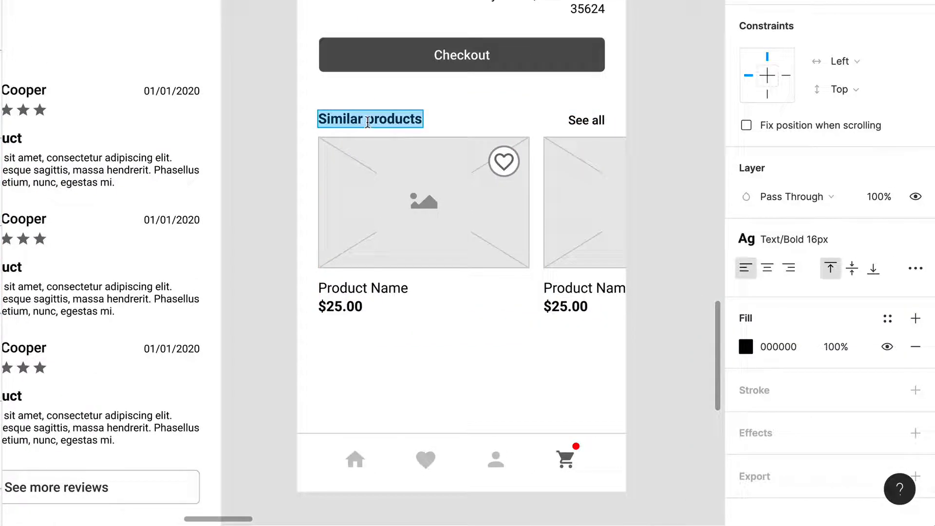
pyautogui.write('Other')
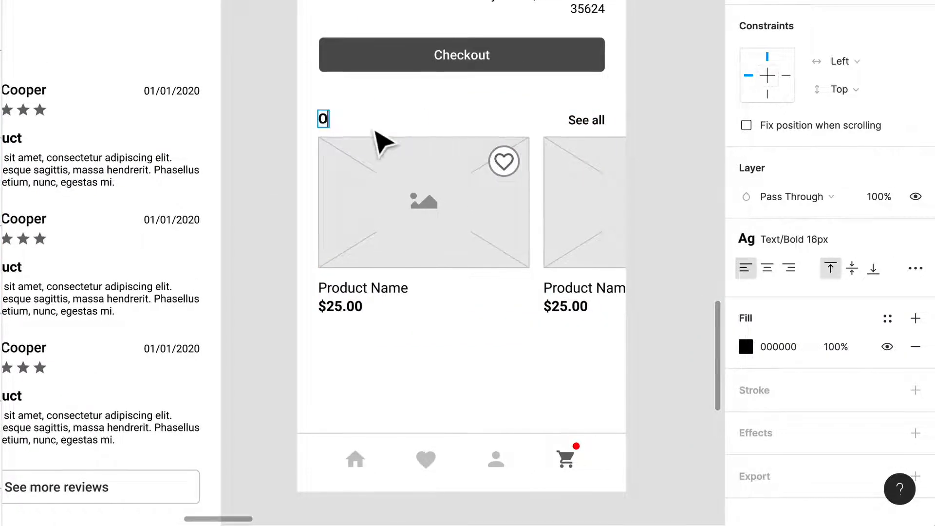
pyautogui.write('s yo')
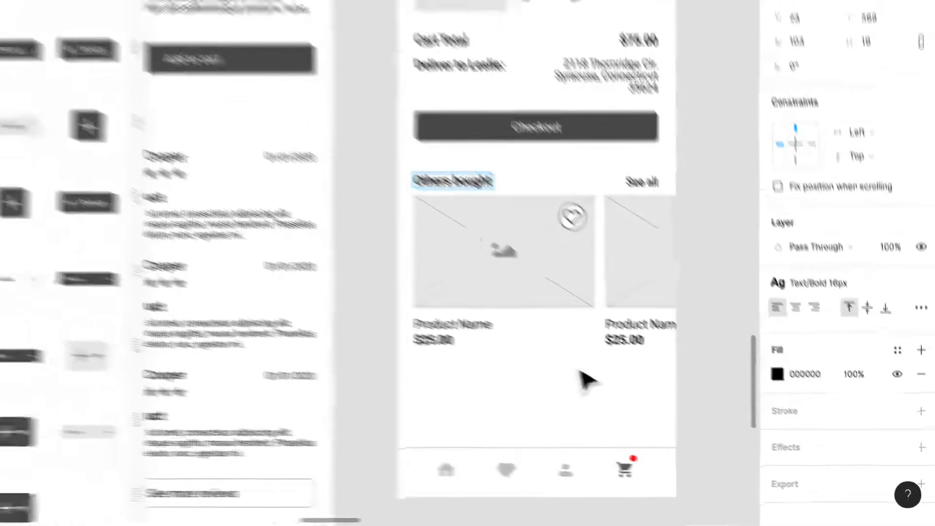
# - Shorten the Cart frame to a height of 907, reducing the empty space between the Others bought products and the navigation bar
pyautogui.scroll(-5, 506, 339)
pyautogui.hscroll(1, 619, 306)
pyautogui.press('Escape')
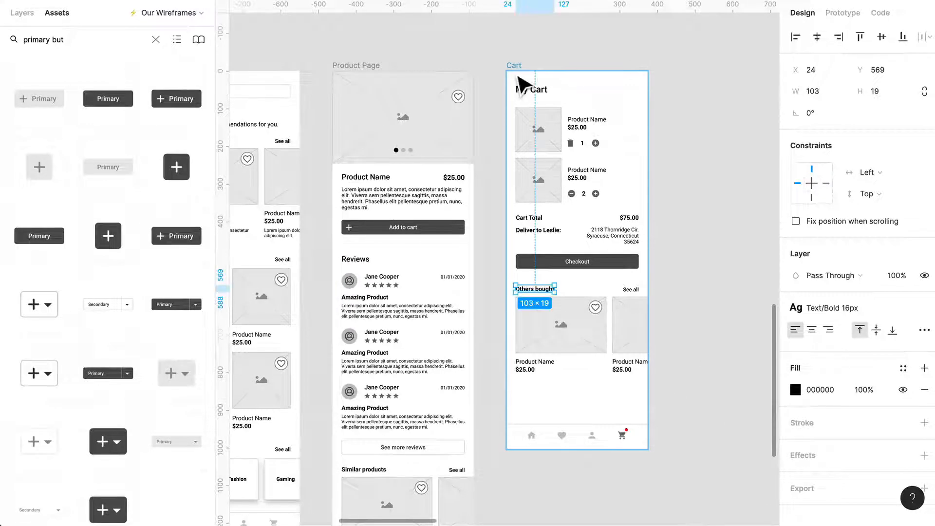
pyautogui.click(597, 449)
pyautogui.click(580, 407)
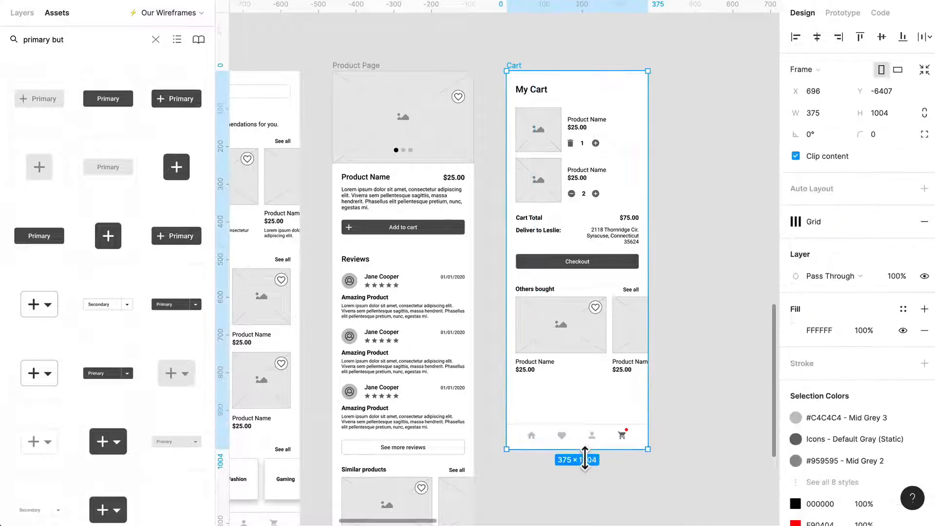
pyautogui.moveTo(584, 457); pyautogui.dragTo(584, 424)
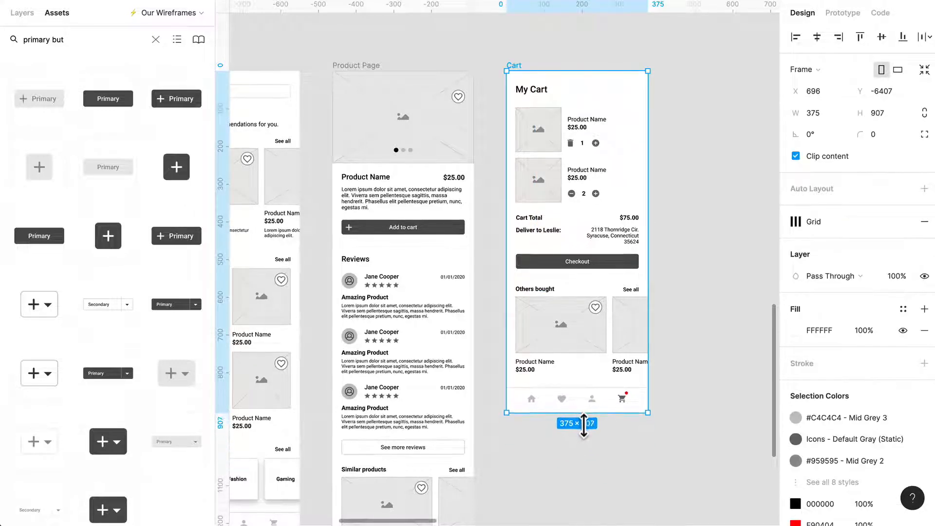
pyautogui.click(645, 444)
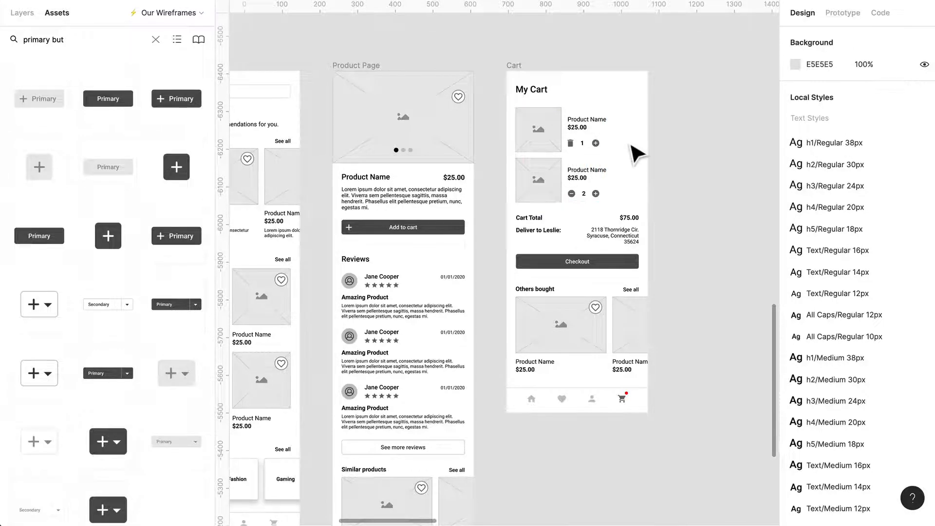
# - Review the Cart screen's product items, total and delivery rows, Checkout button, Others bought section and navigation bar
pyautogui.scroll(5, 633, 146)
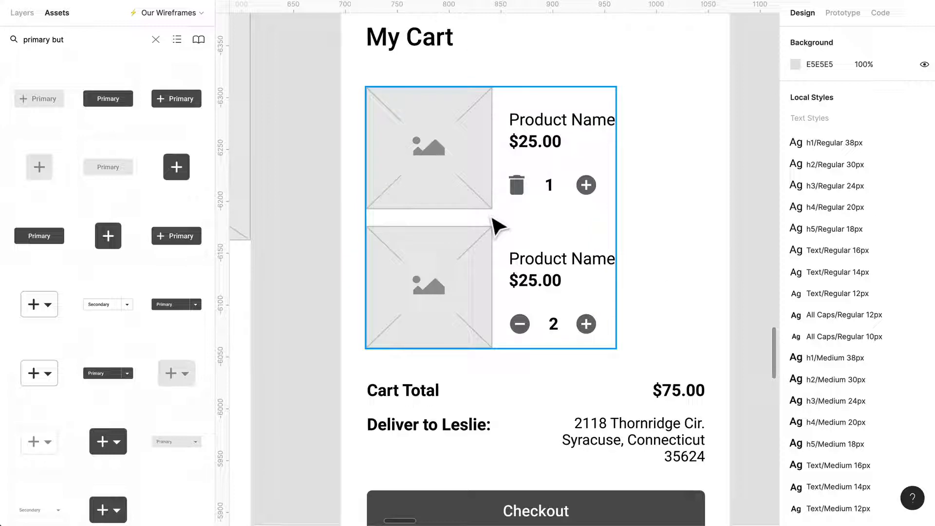
pyautogui.scroll(-4, 589, 317)
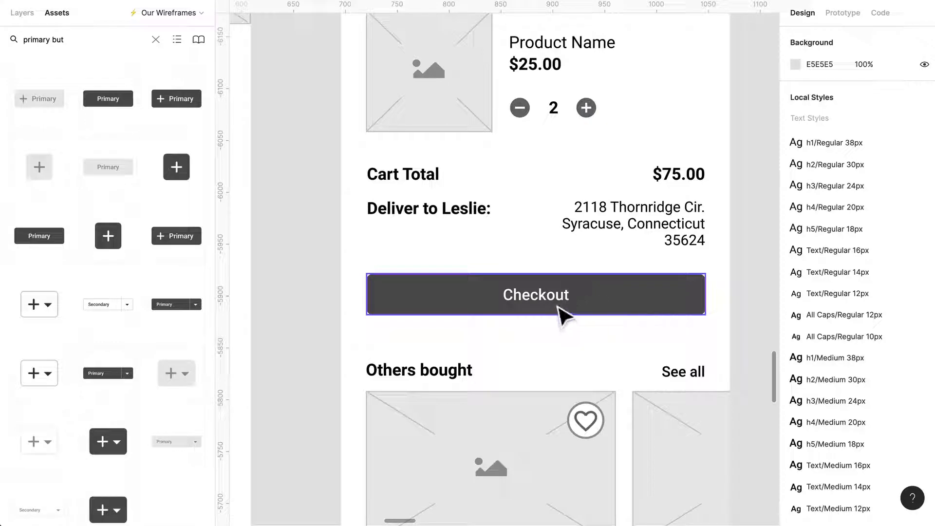
pyautogui.scroll(-4, 560, 312)
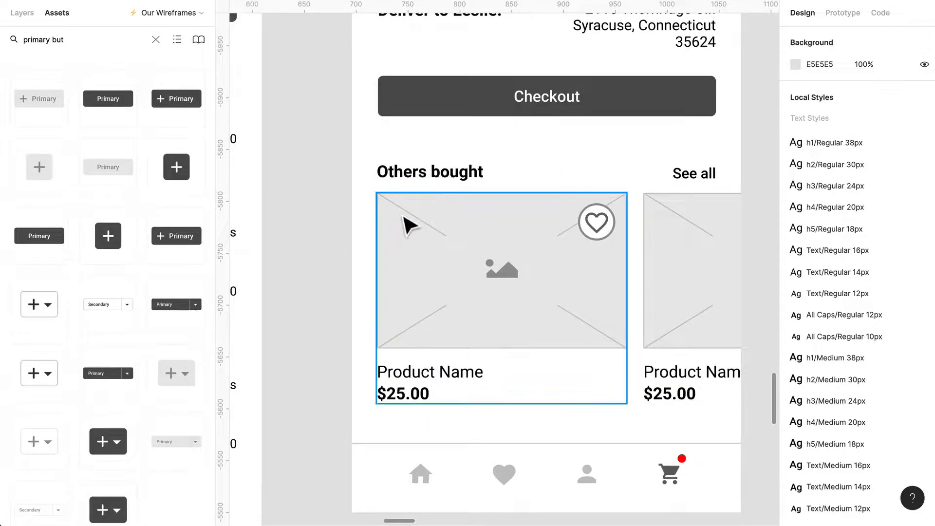
pyautogui.scroll(3, 650, 328)
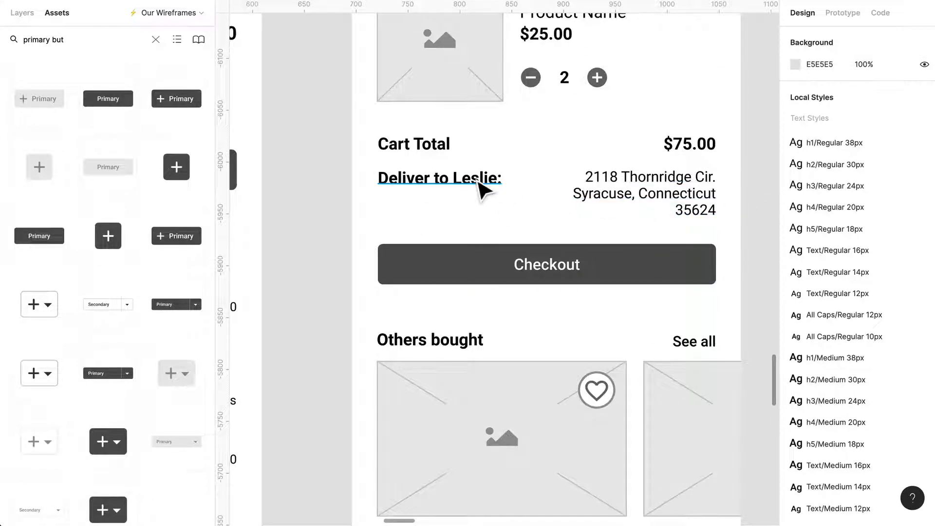
pyautogui.doubleClick(461, 178)
pyautogui.scroll(6, 488, 178)
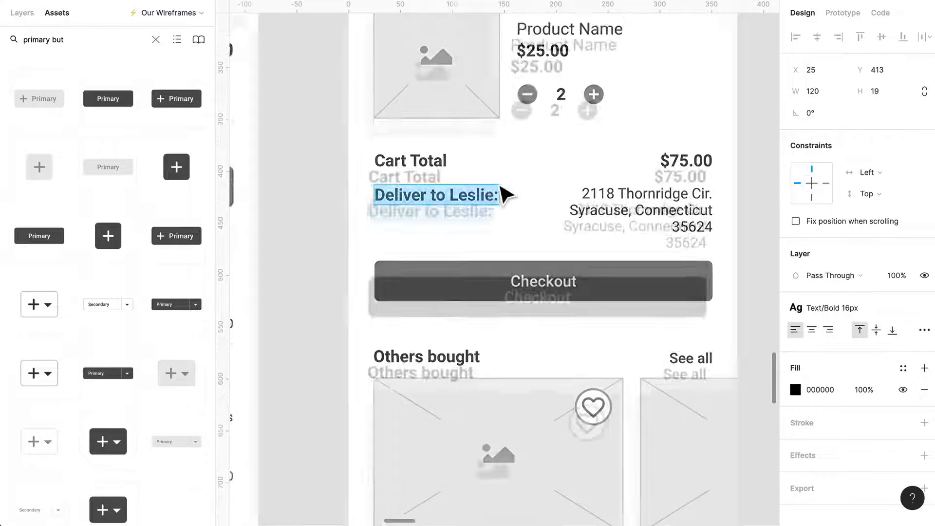
pyautogui.scroll(-6, 704, 313)
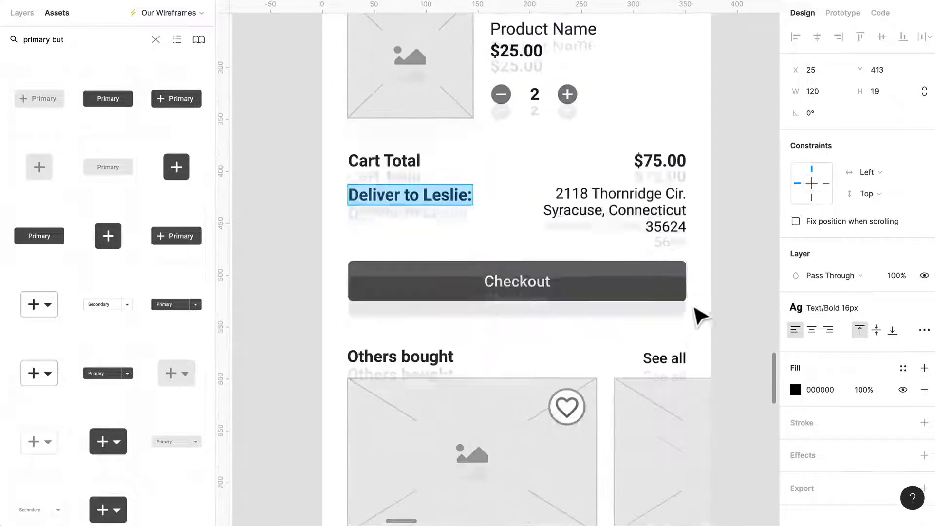
pyautogui.scroll(-2, 545, 241)
pyautogui.scroll(-4, 546, 241)
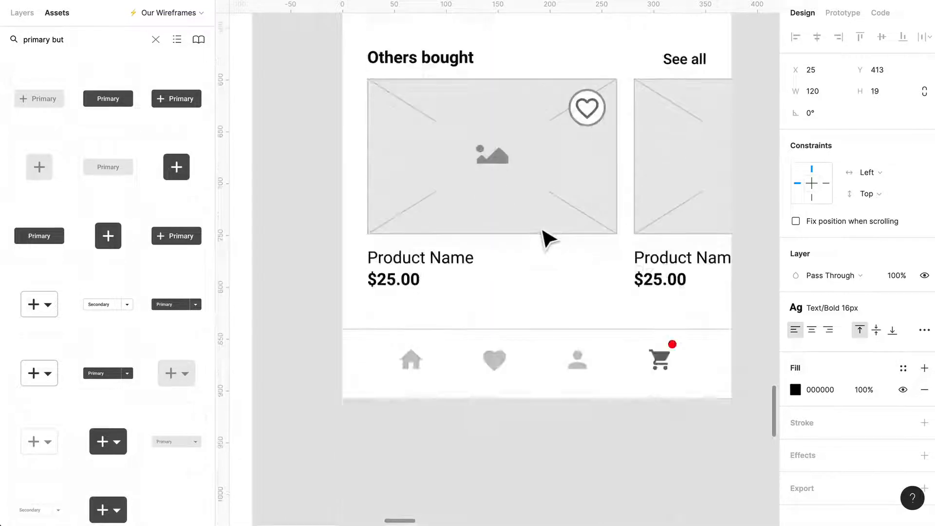
pyautogui.scroll(2, 548, 239)
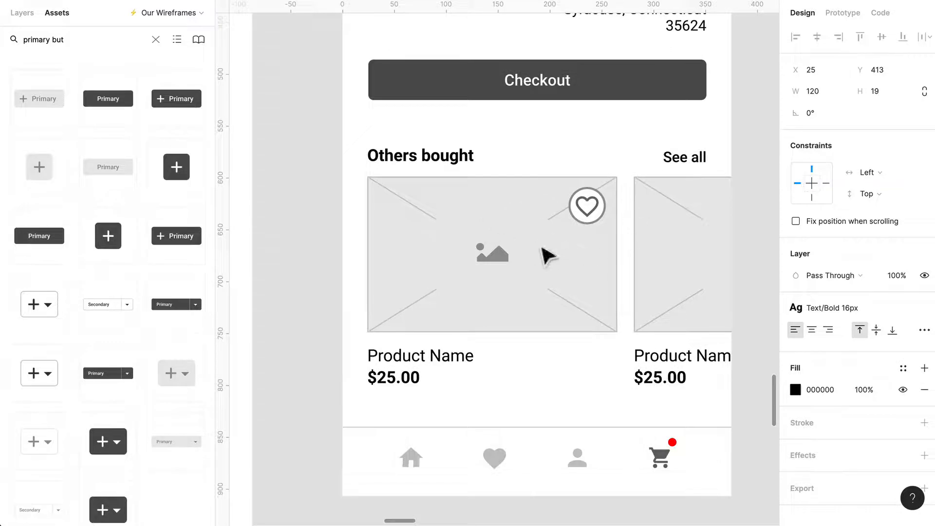
pyautogui.scroll(2, 678, 211)
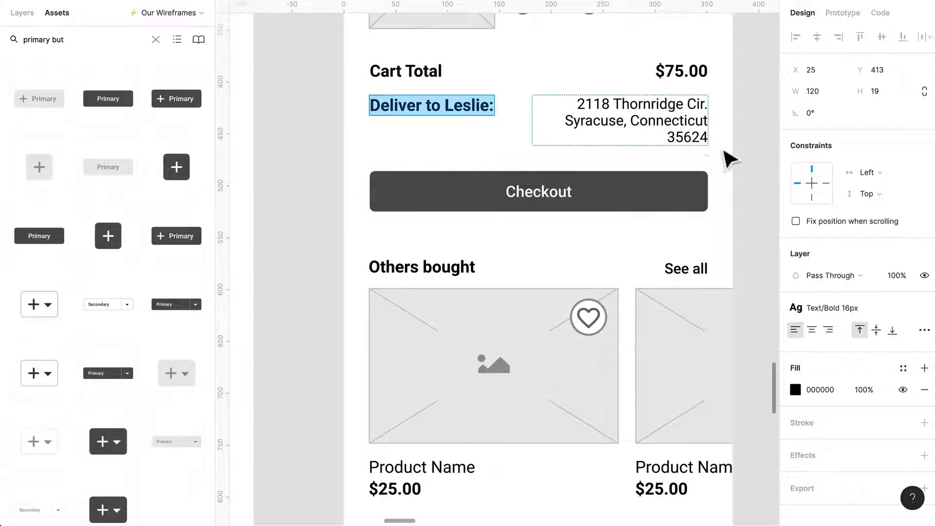
pyautogui.scroll(2, 732, 157)
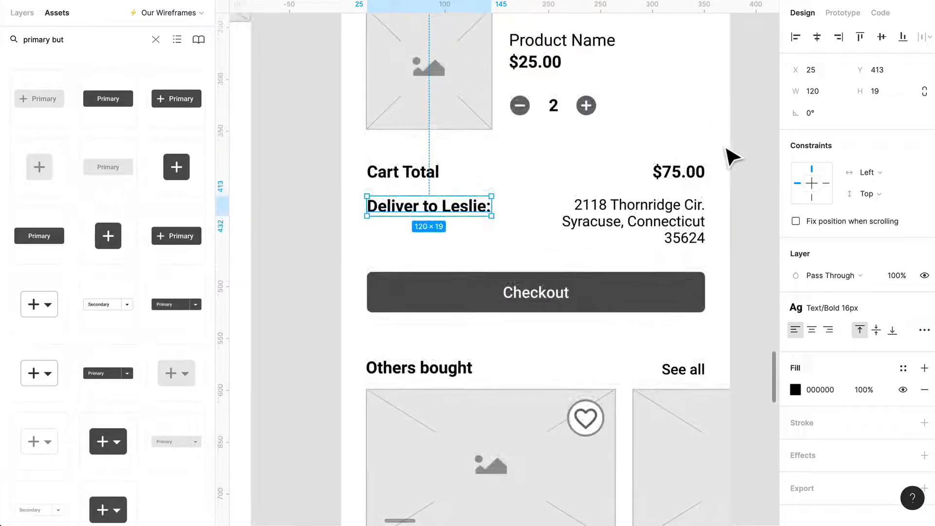
pyautogui.scroll(5, 699, 181)
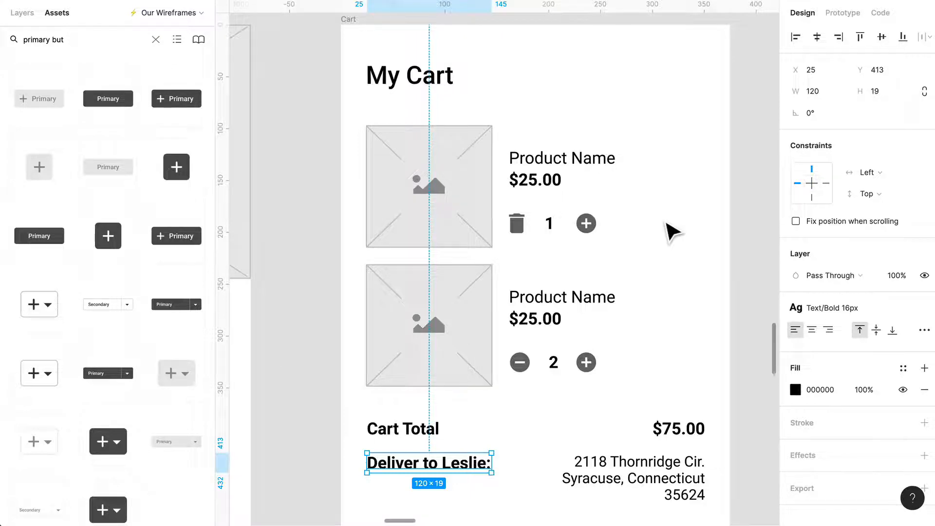
pyautogui.scroll(-10, 668, 229)
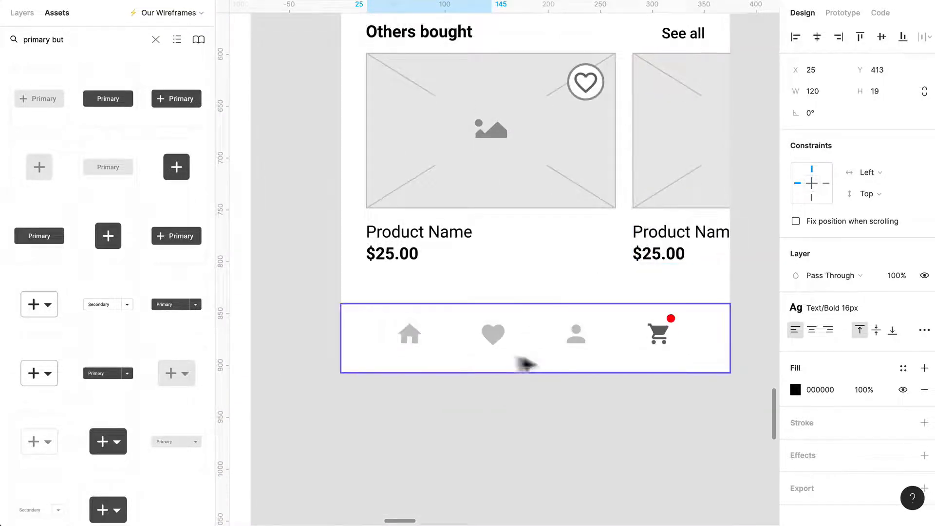
pyautogui.scroll(6, 531, 328)
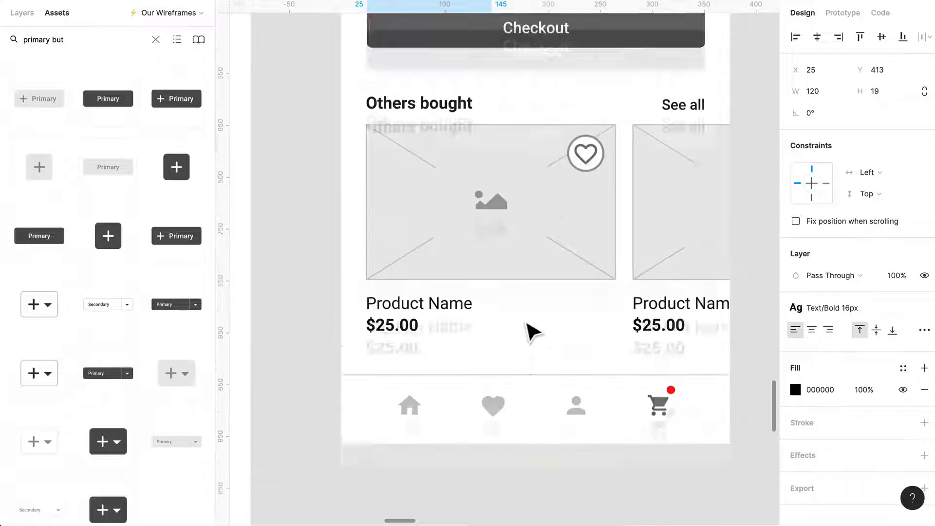
pyautogui.click(559, 347)
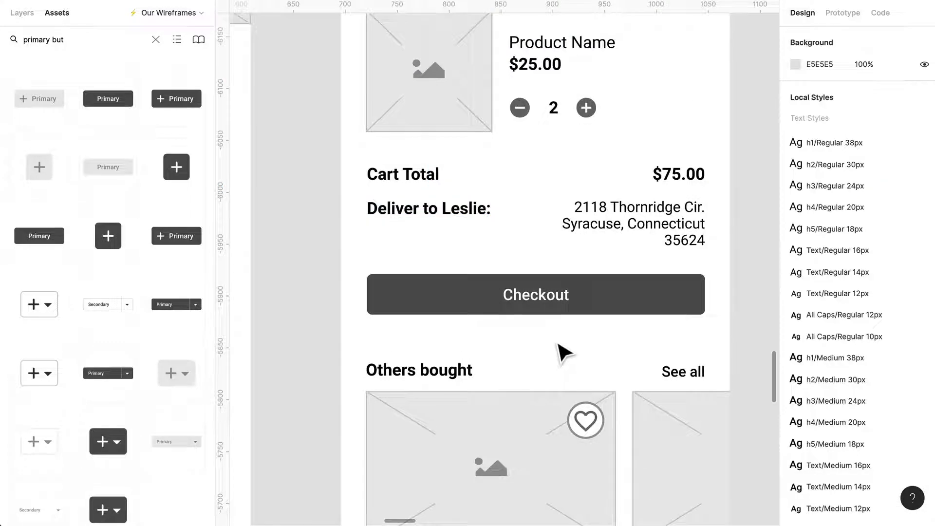
# - Recheck the Cart screen from its heading to the Checkout button, and view it side by side with the Product Page
pyautogui.scroll(5, 564, 347)
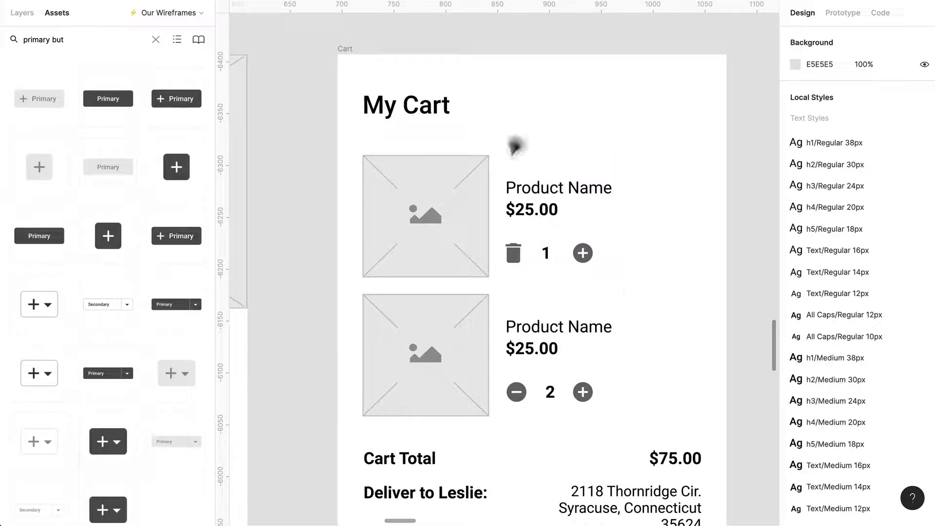
pyautogui.scroll(-2, 560, 226)
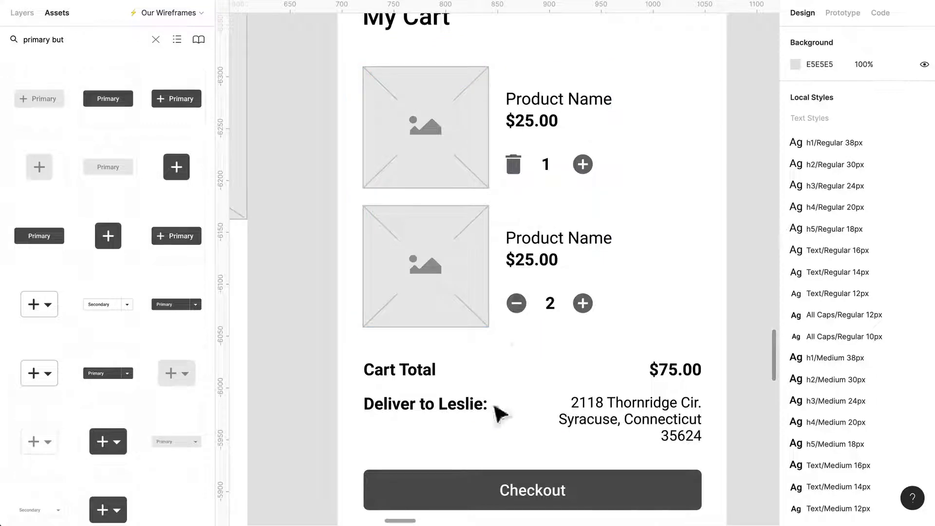
pyautogui.scroll(2, 692, 468)
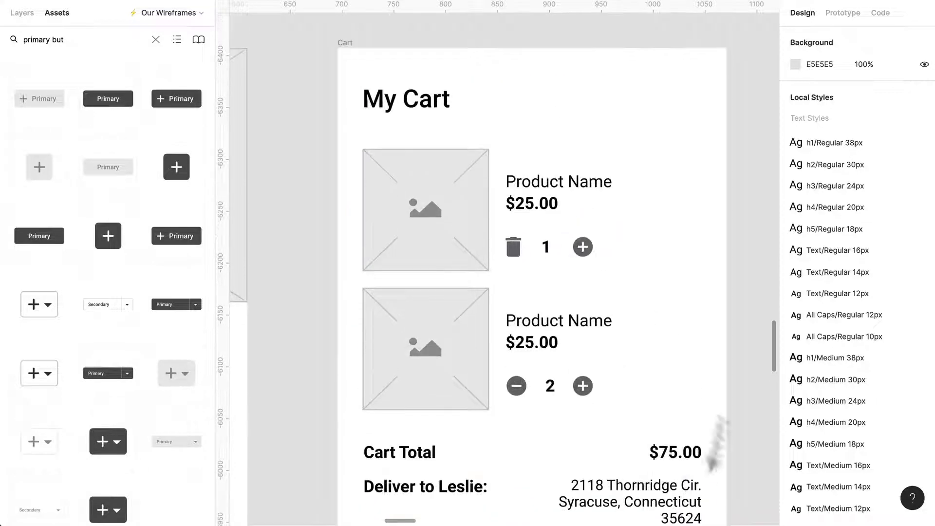
pyautogui.click(361, 53)
pyautogui.click(311, 97)
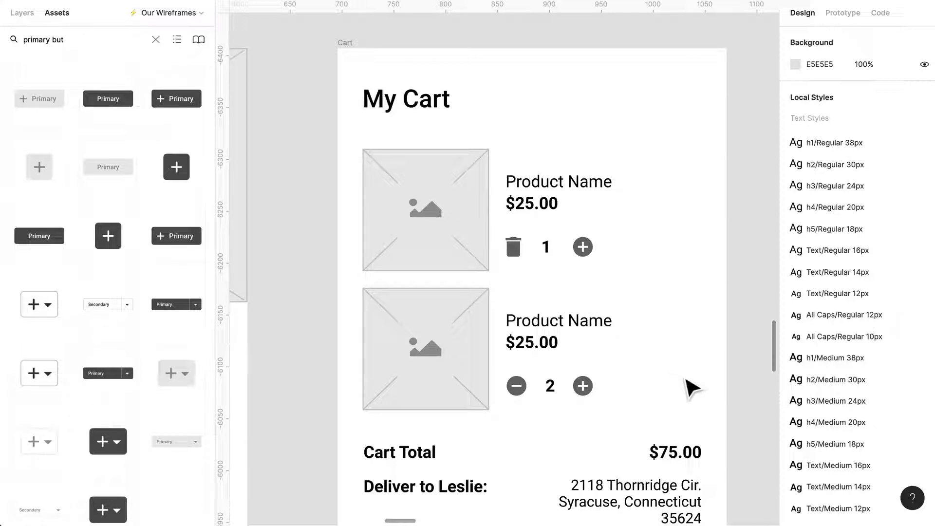
pyautogui.hscroll(-2, 691, 387)
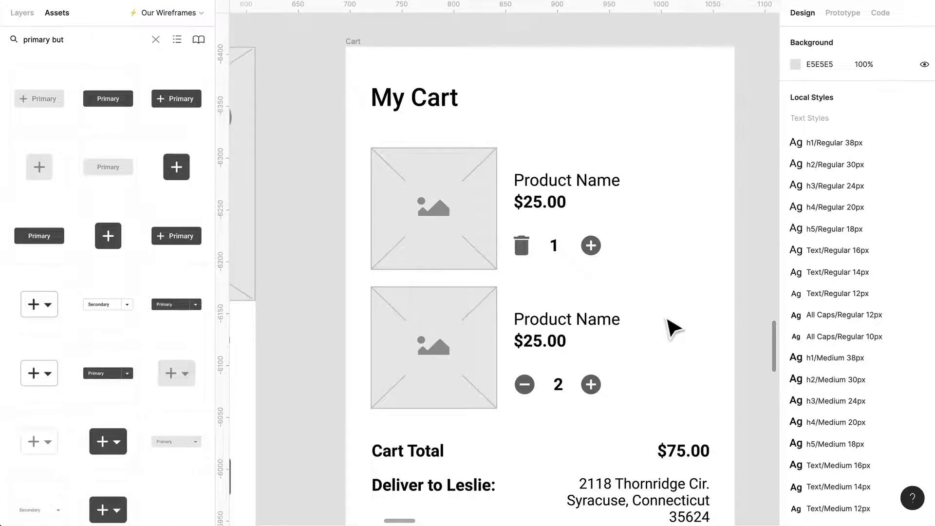
pyautogui.scroll(-3, 674, 327)
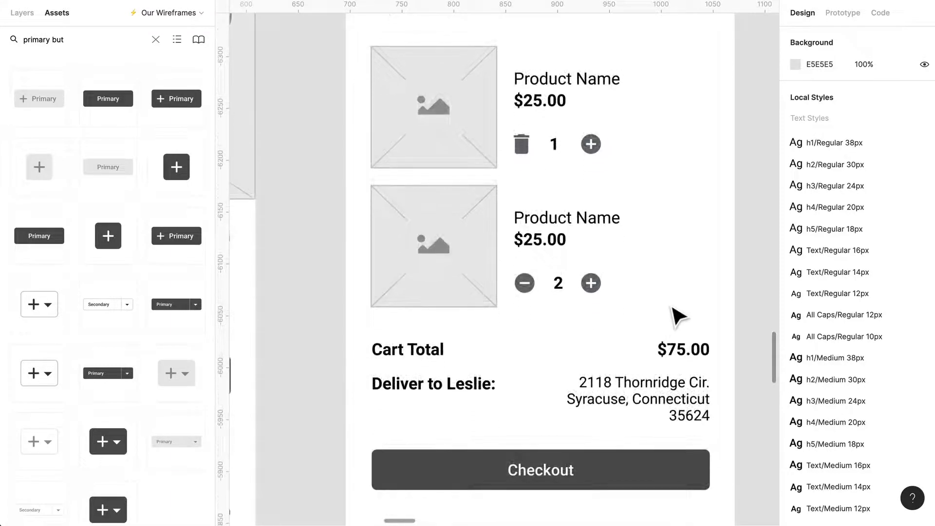
pyautogui.scroll(-5, 672, 313)
pyautogui.scroll(-1, 679, 317)
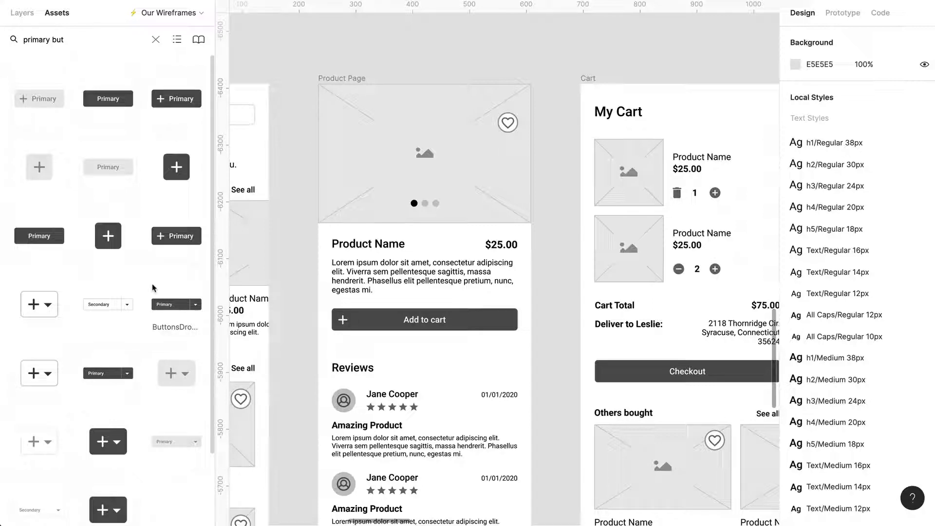
pyautogui.scroll(-3, 465, 308)
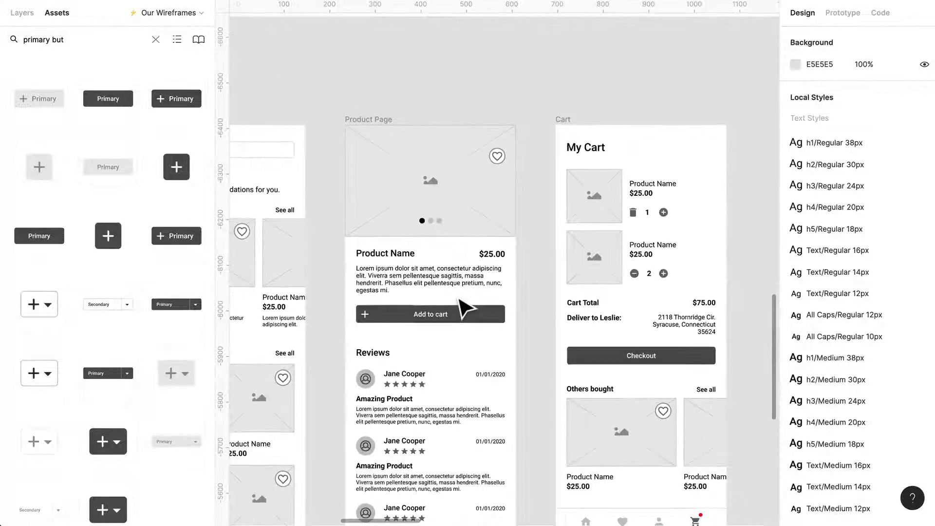